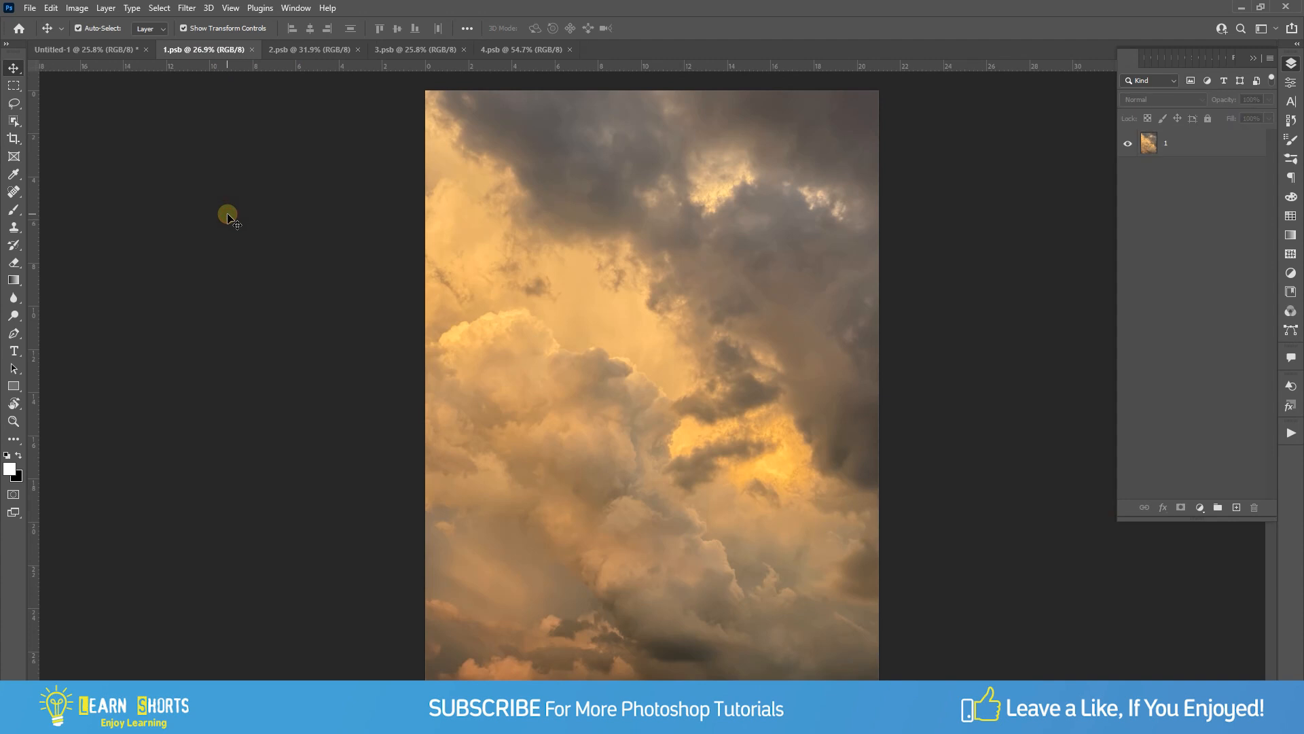
- Copy the sky image from 1.psb into the Untitled-1 document and centre it vertically and horizontally on the background
{"action": "left_click_drag", "start_coordinate": [640, 331], "coordinate": [682, 315]}
{"action": "left_click", "coordinate": [1195, 178]}
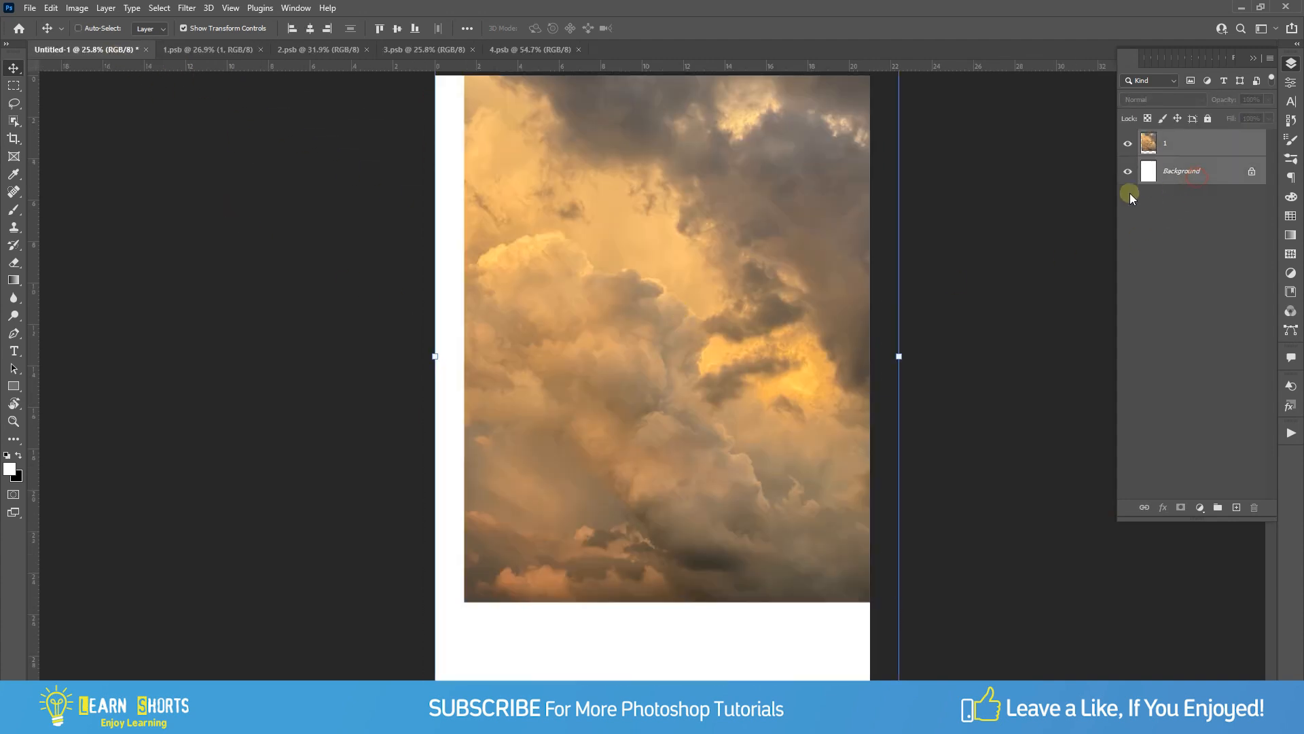
{"action": "left_click", "coordinate": [397, 28]}
{"action": "left_click", "coordinate": [310, 28]}
{"action": "left_click", "coordinate": [256, 181]}
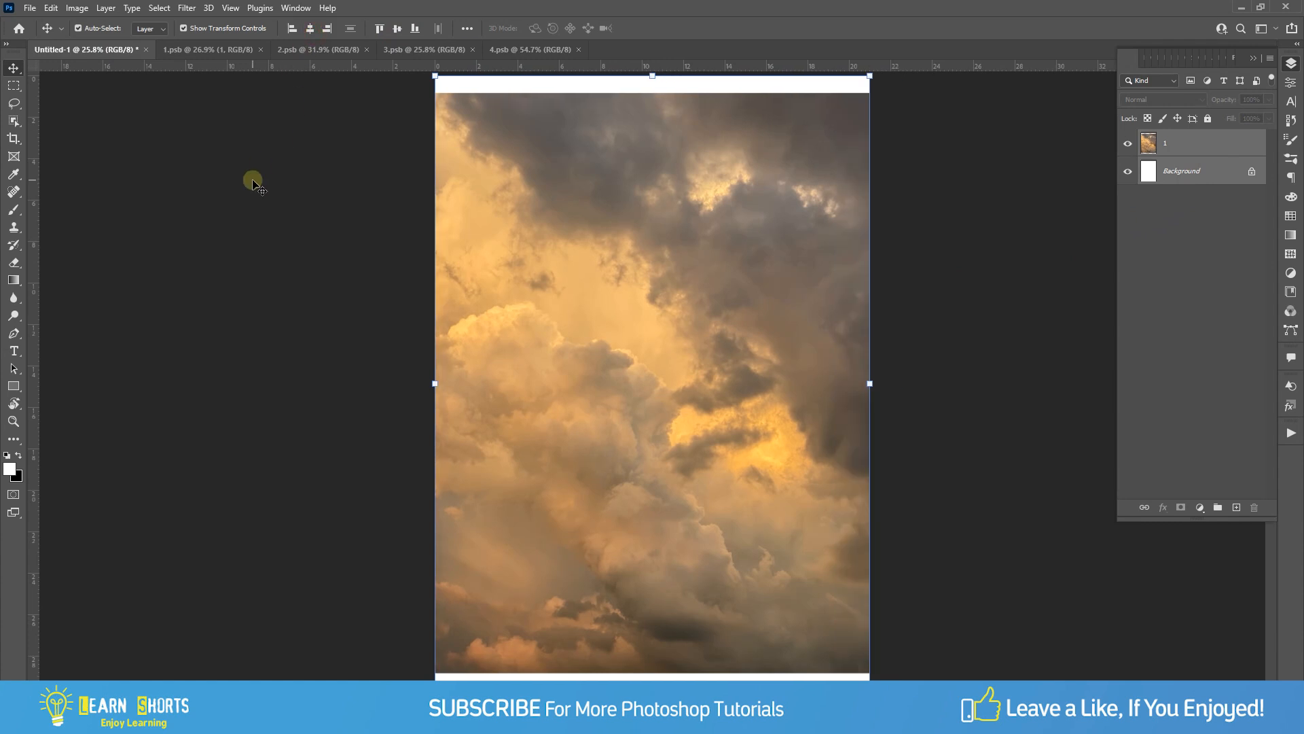
- Scale the sky layer up proportionally from its centre until it covers the whole canvas
{"action": "left_click", "coordinate": [586, 262]}
{"action": "scroll", "coordinate": [622, 195], "scroll_direction": "down", "scroll_amount": 1}
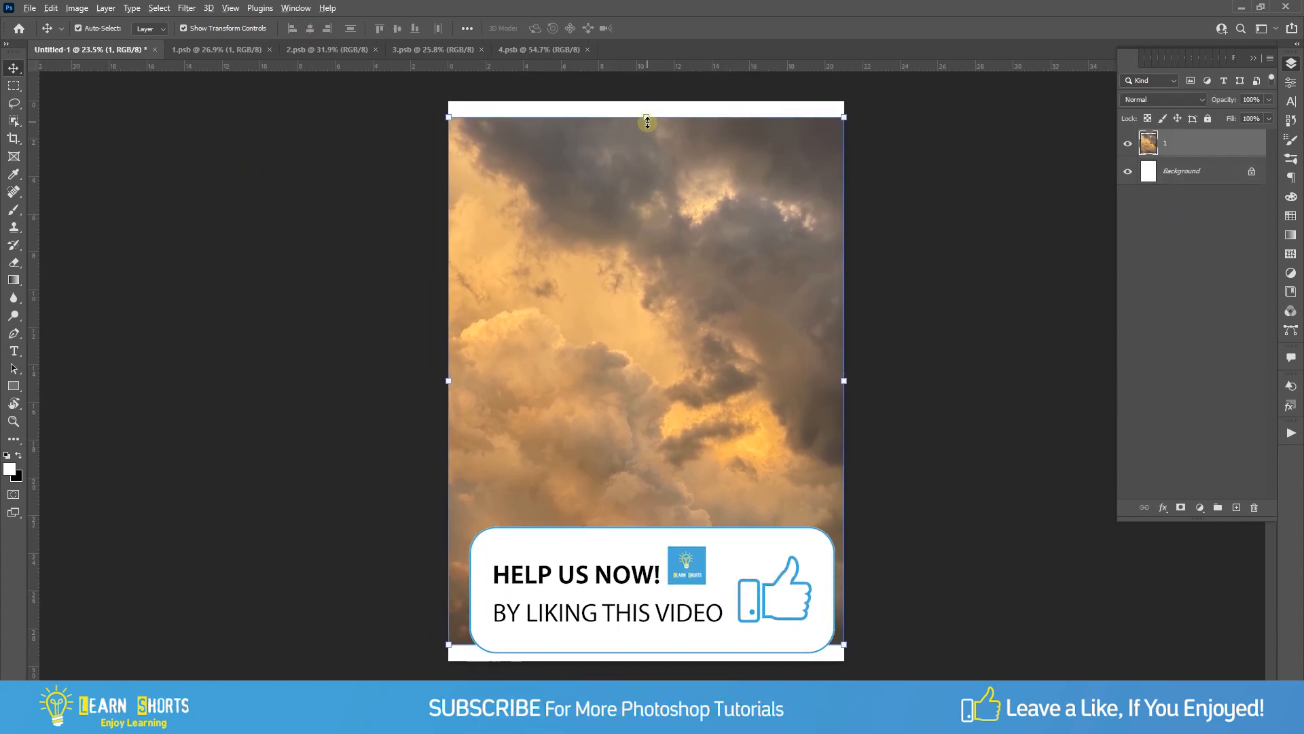
{"action": "left_click_drag", "start_coordinate": [646, 119], "coordinate": [651, 84]}
{"action": "key", "text": "Return"}
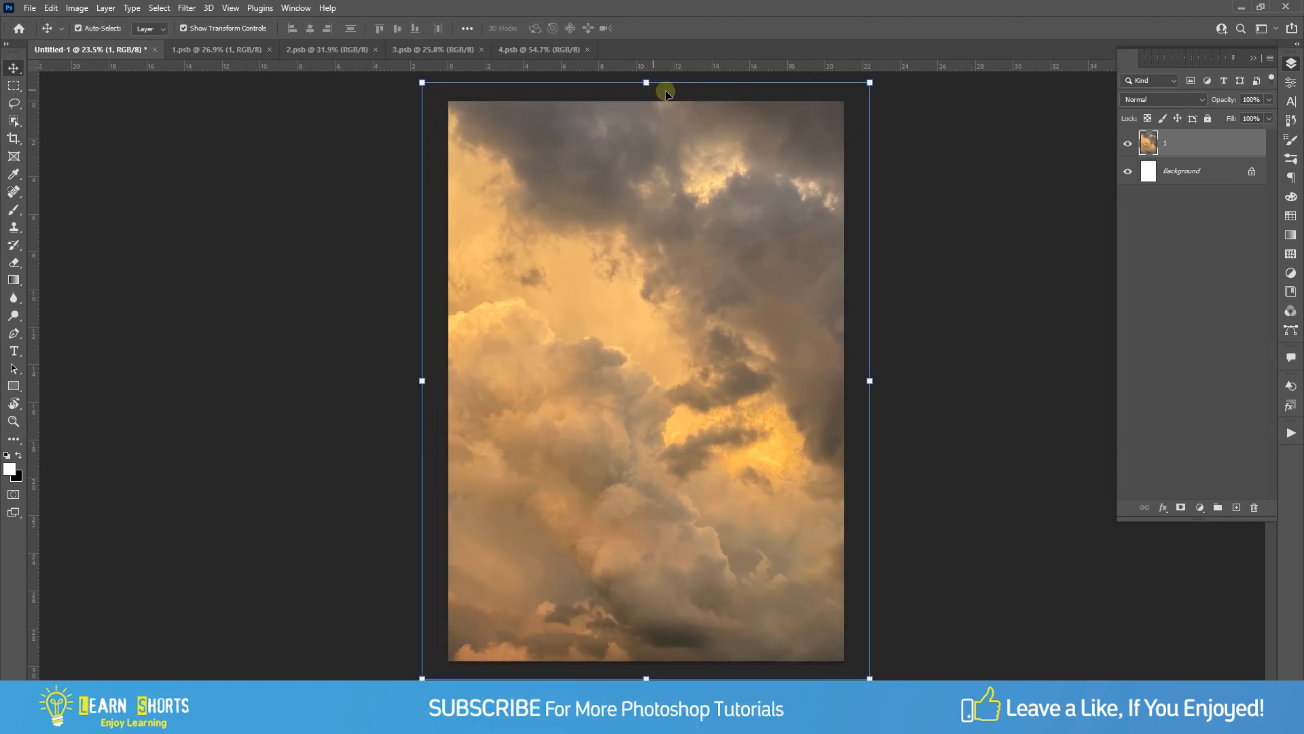
{"action": "left_click", "coordinate": [940, 309]}
{"action": "left_click_drag", "start_coordinate": [939, 309], "coordinate": [940, 313]}
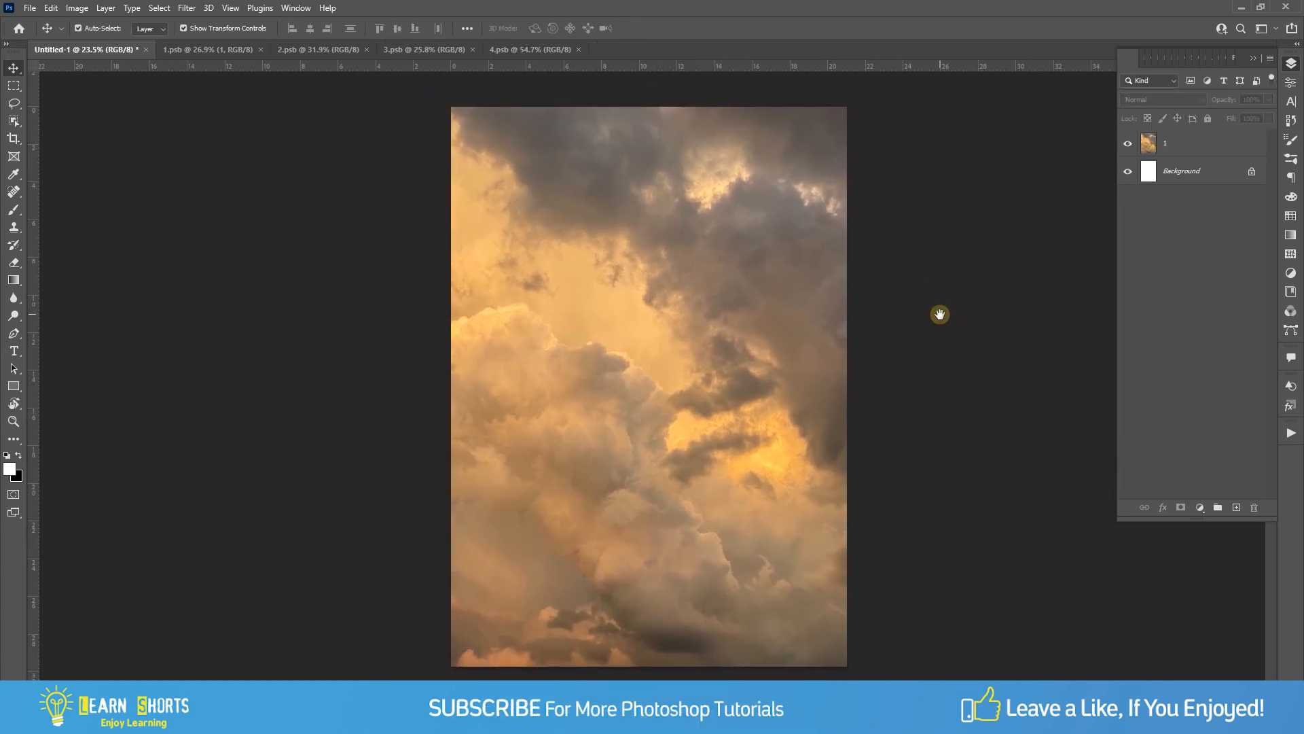
- Desaturate the sky layer to turn it black and white
{"action": "left_click", "coordinate": [821, 336]}
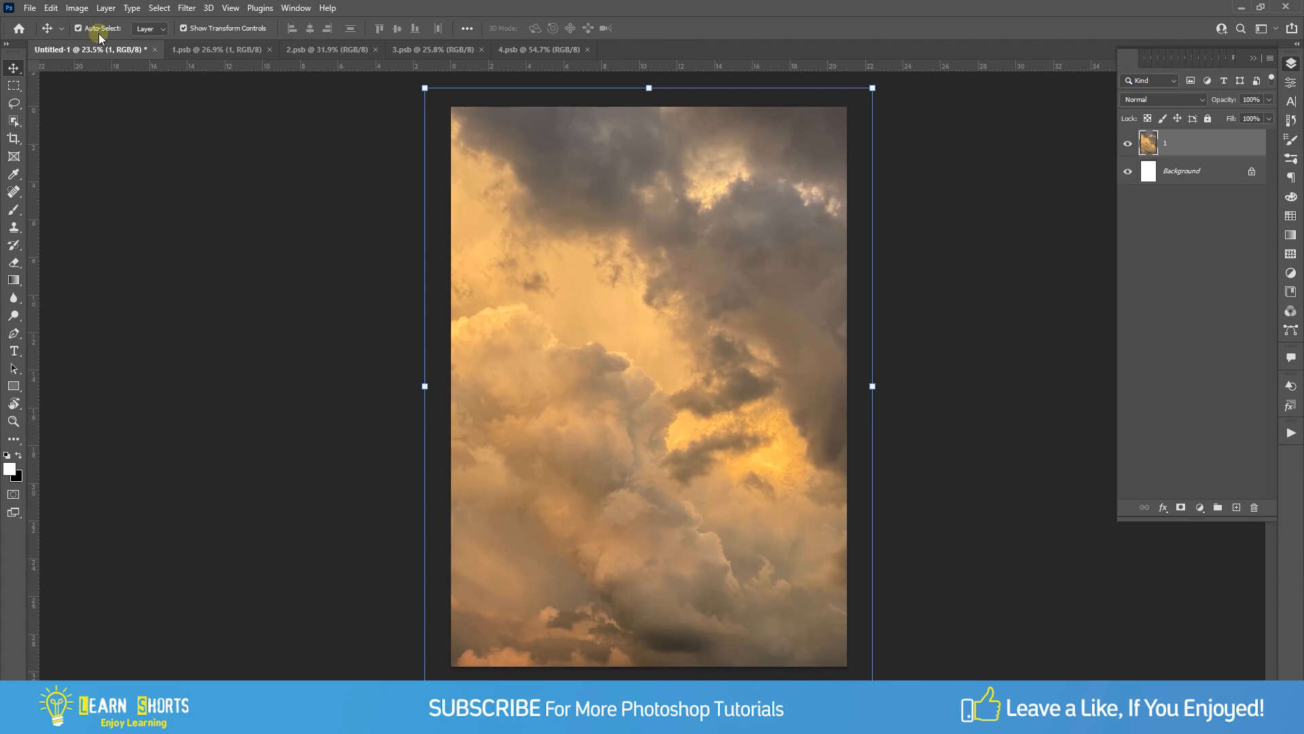
{"action": "left_click", "coordinate": [77, 8]}
{"action": "mouse_move", "coordinate": [89, 43]}
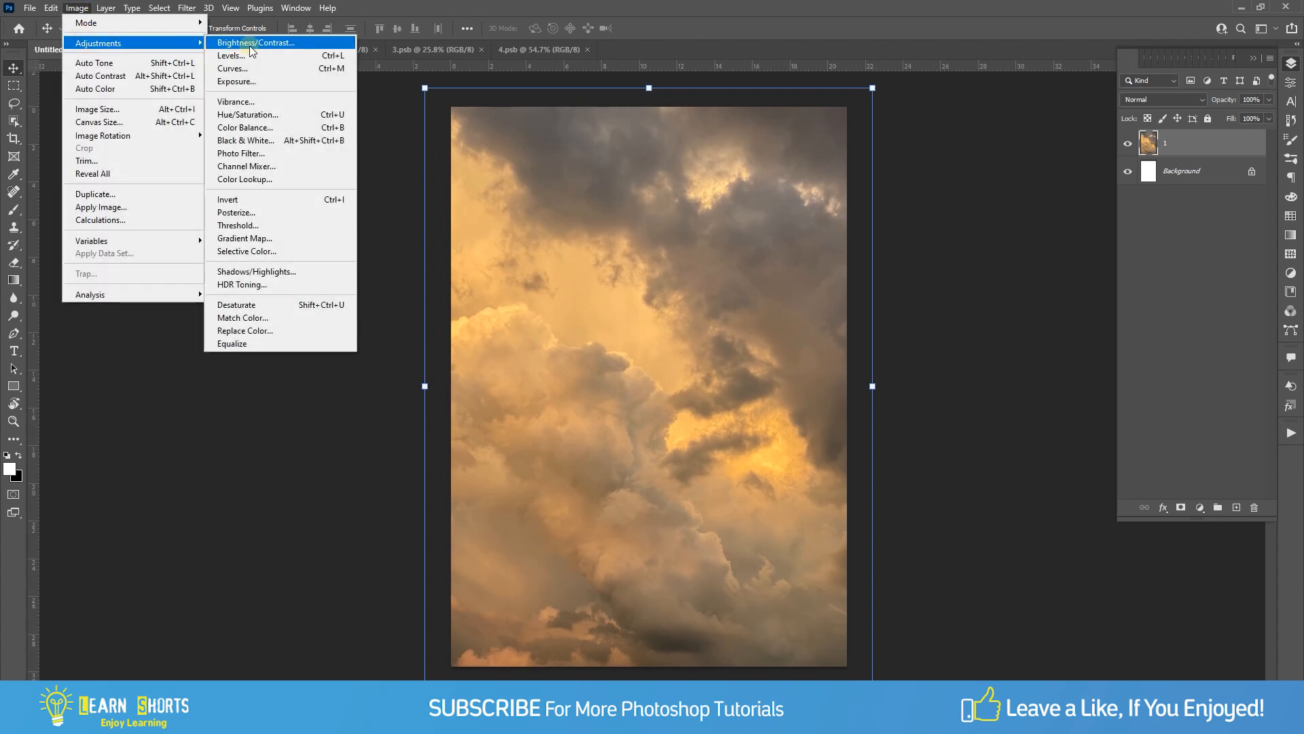
{"action": "left_click", "coordinate": [290, 303]}
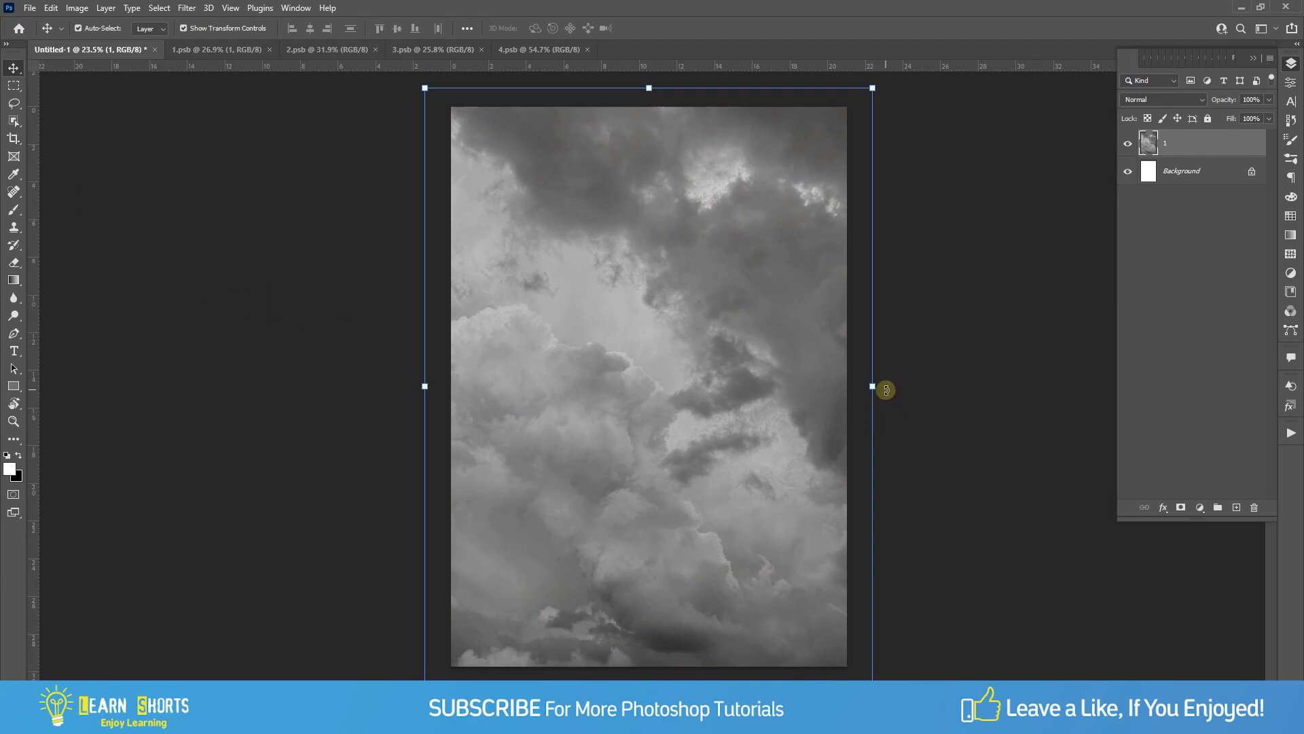
- Enlarge the sky layer to about 136% and rotate it about 163°
{"action": "left_click_drag", "start_coordinate": [886, 390], "coordinate": [516, 426]}
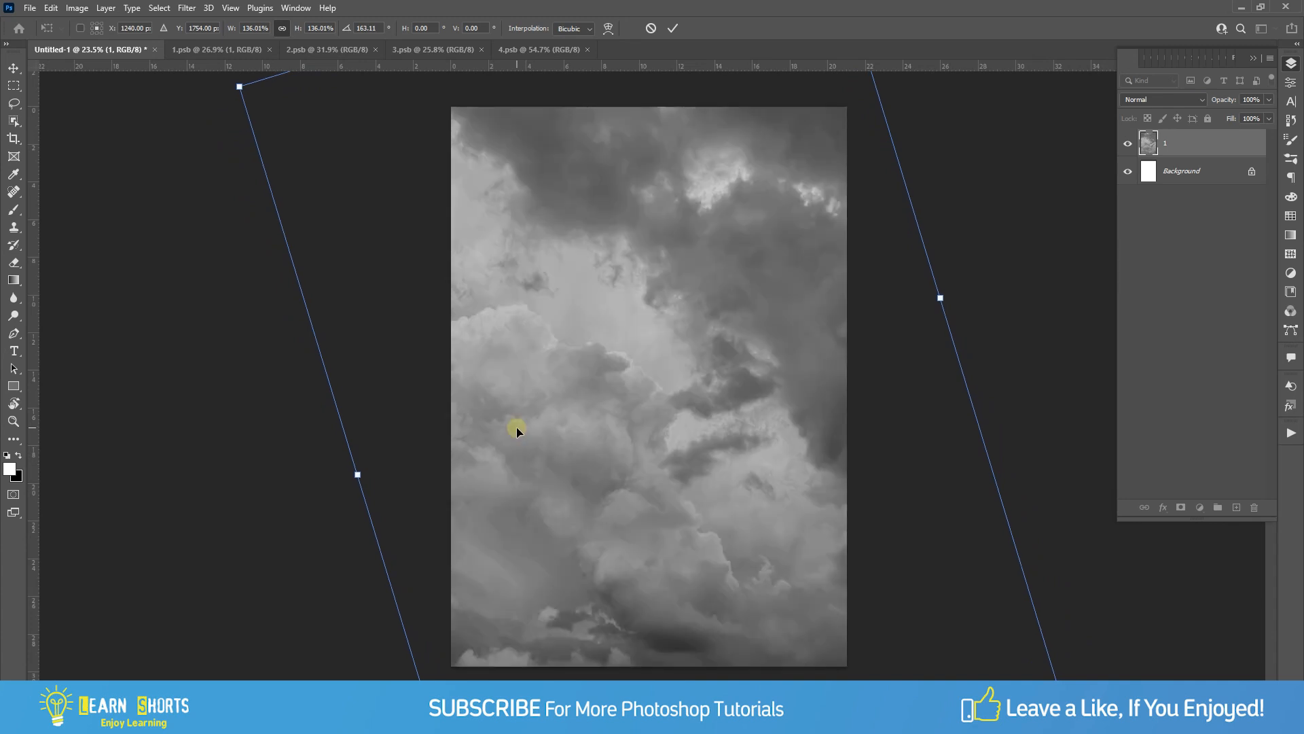
{"action": "key", "text": "Return"}
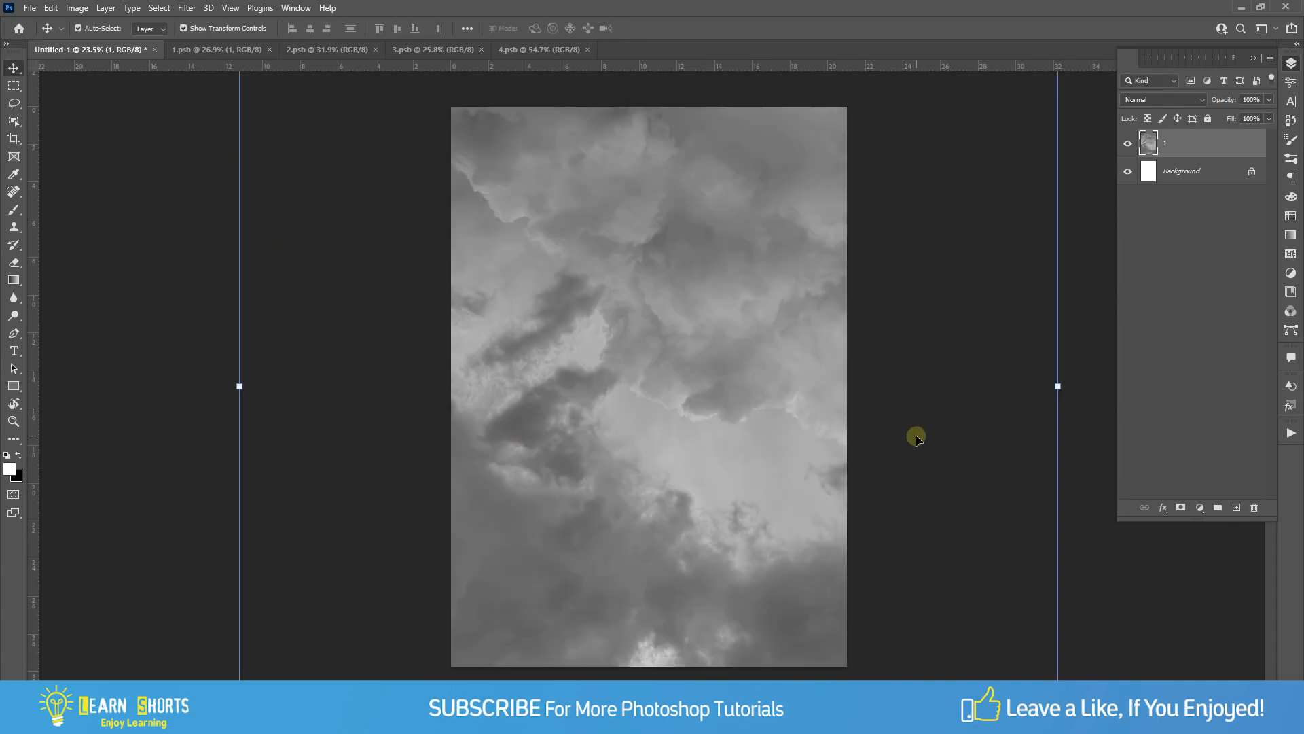
{"action": "left_click", "coordinate": [921, 435]}
- Lock the sky layer completely
{"action": "left_click", "coordinate": [1174, 147]}
{"action": "left_click", "coordinate": [1211, 121]}
{"action": "left_click", "coordinate": [1050, 247]}
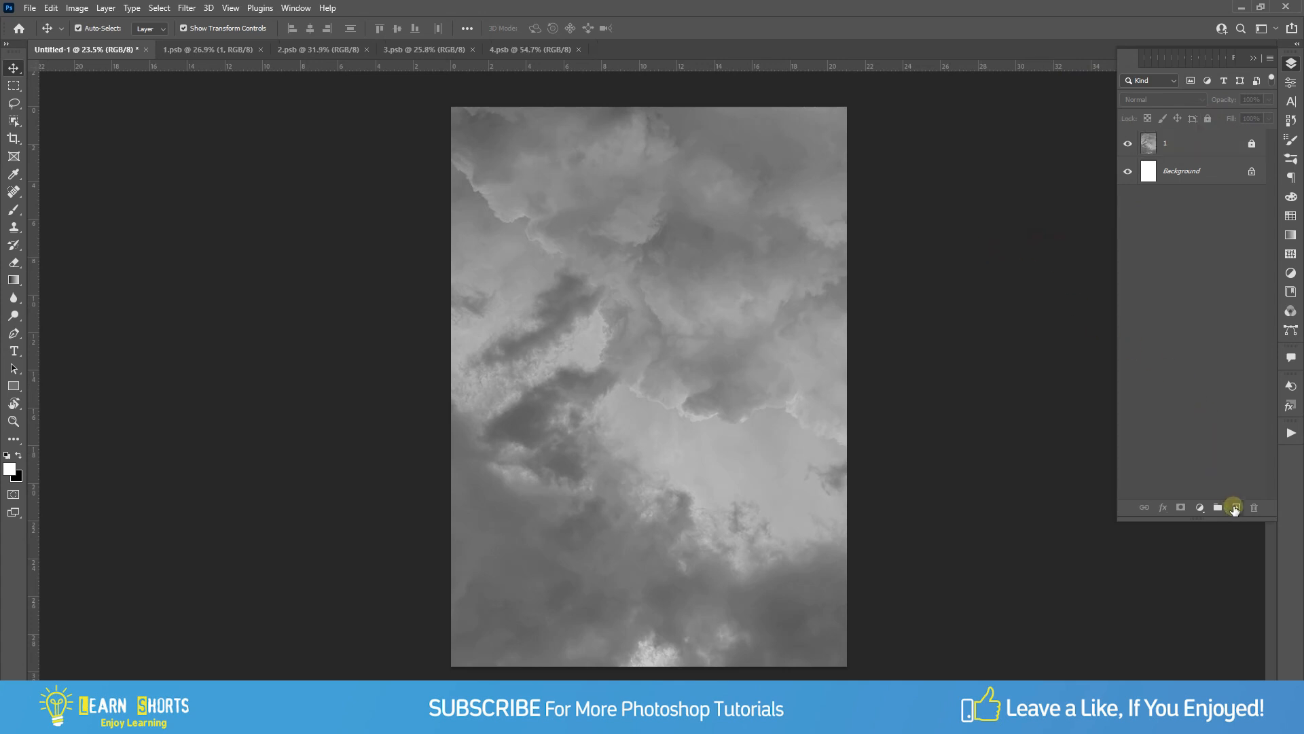
- Add a new empty layer above the sky and set the foreground colour to 808080
{"action": "left_click", "coordinate": [1235, 508]}
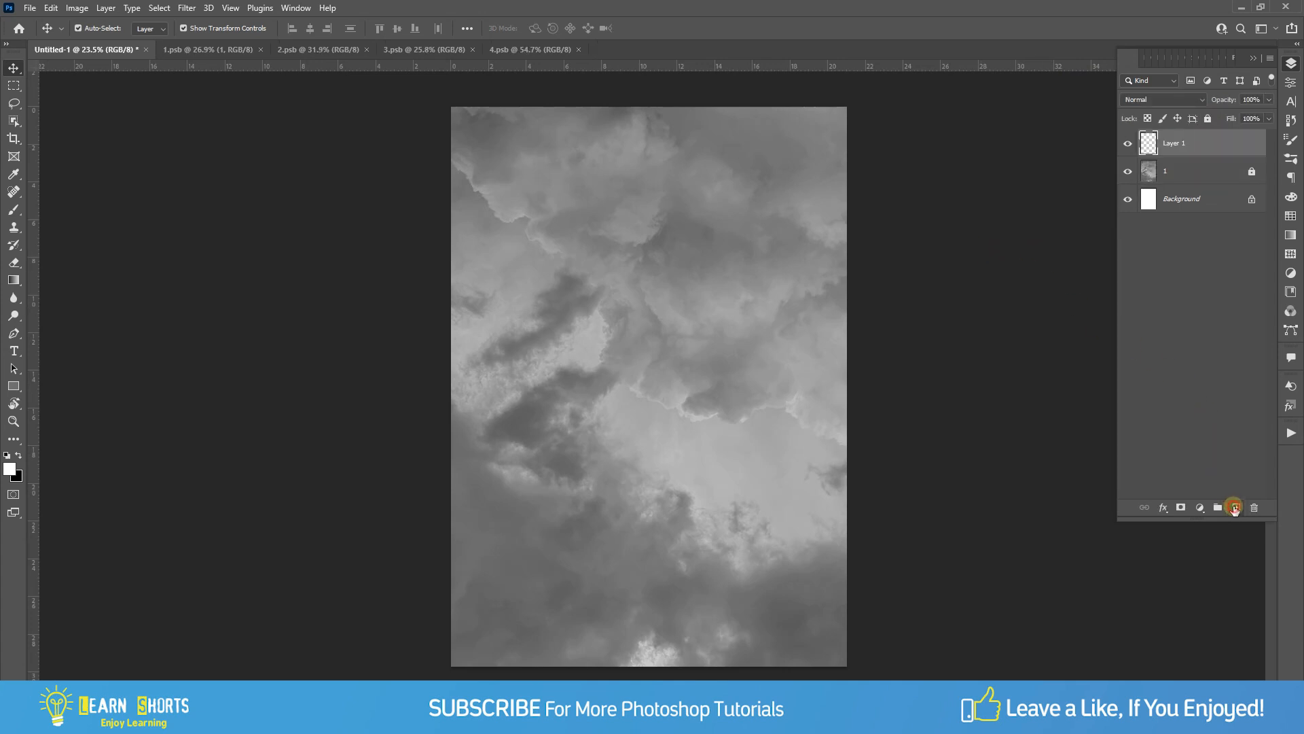
{"action": "left_click", "coordinate": [9, 468]}
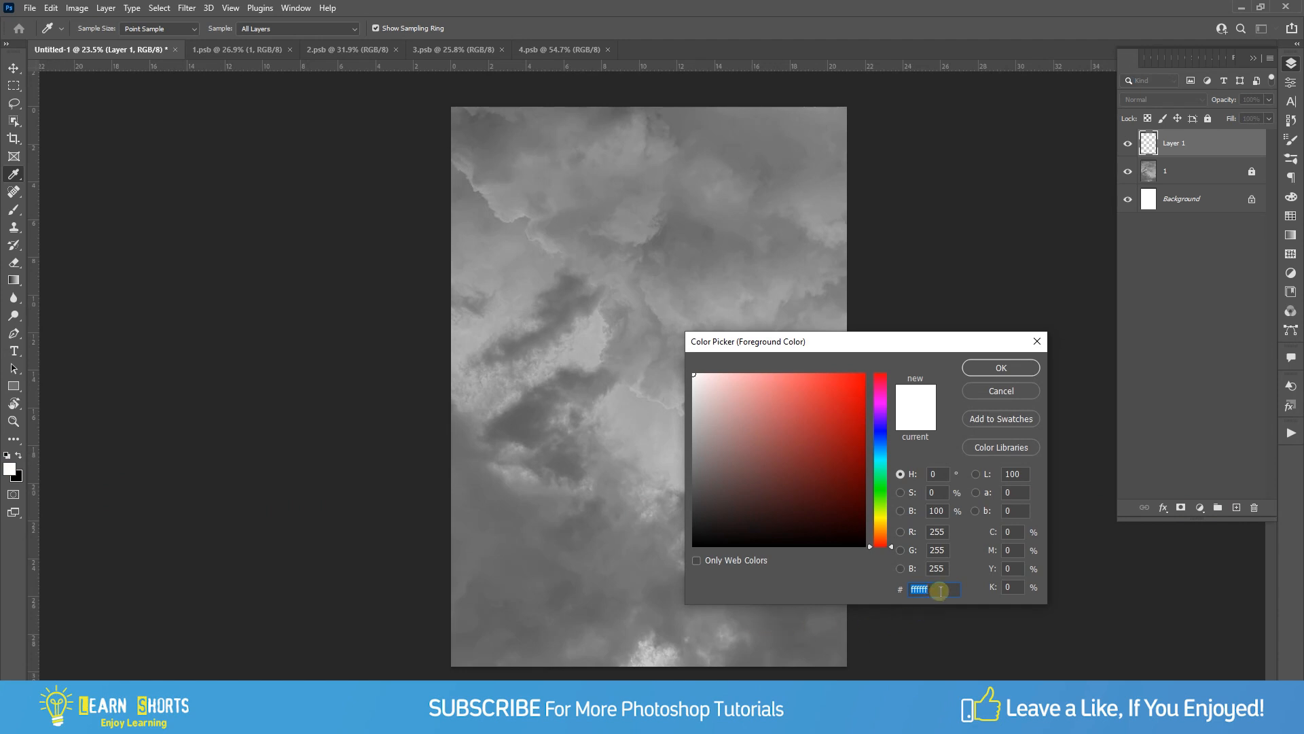
{"action": "type", "text": "808"}
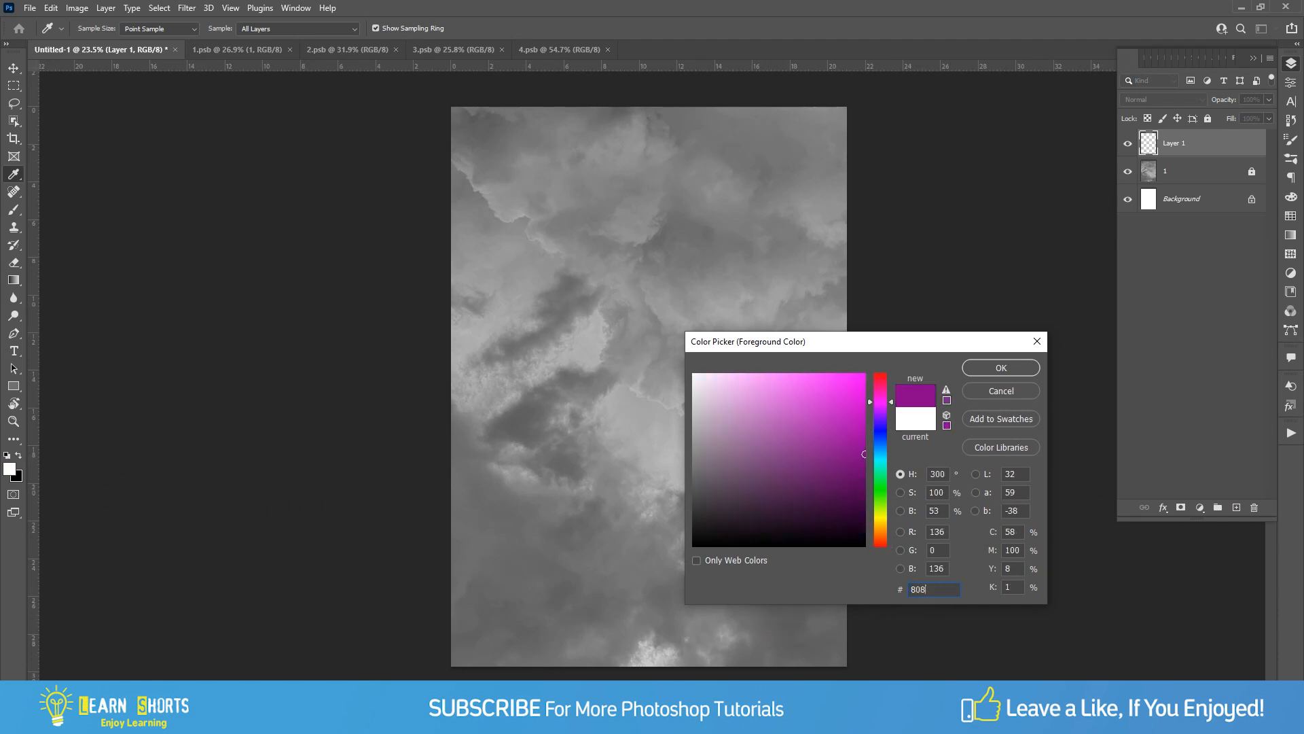
{"action": "type", "text": "080"}
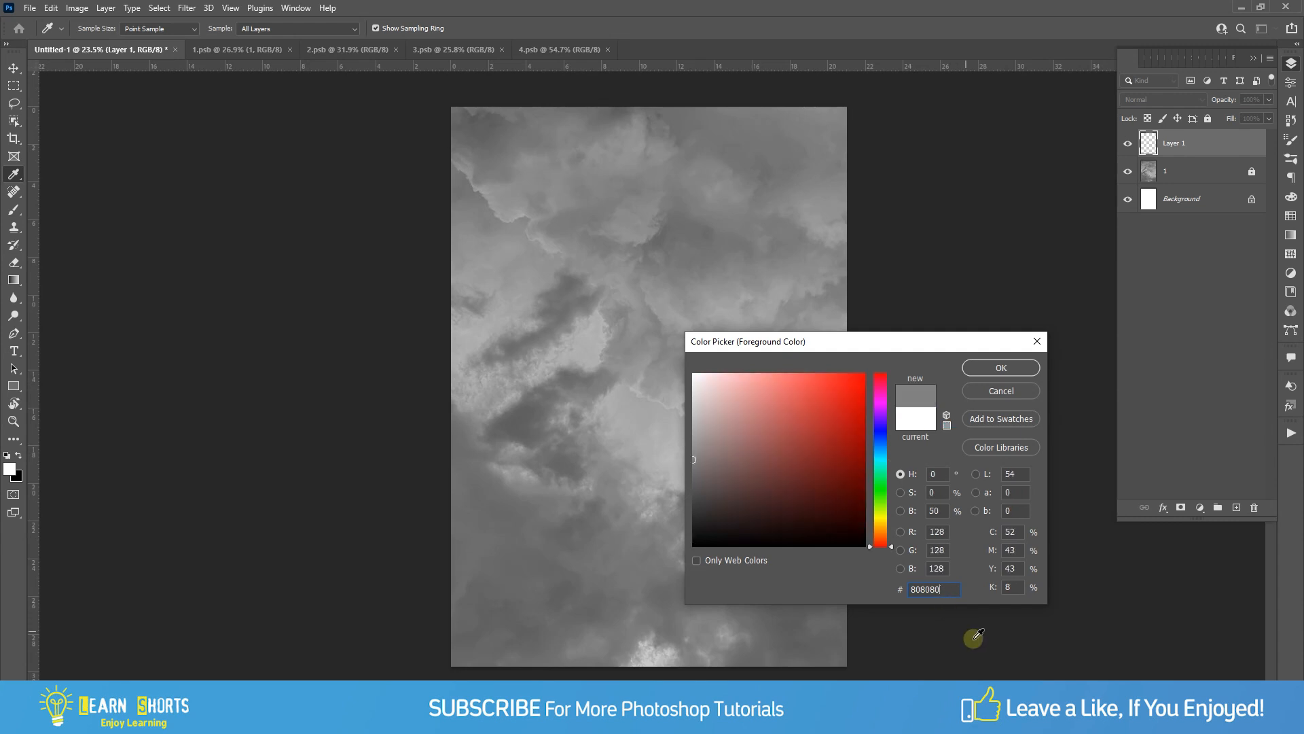
{"action": "left_click_drag", "start_coordinate": [946, 589], "coordinate": [886, 593]}
{"action": "left_click", "coordinate": [981, 367]}
{"action": "key", "text": "v"}
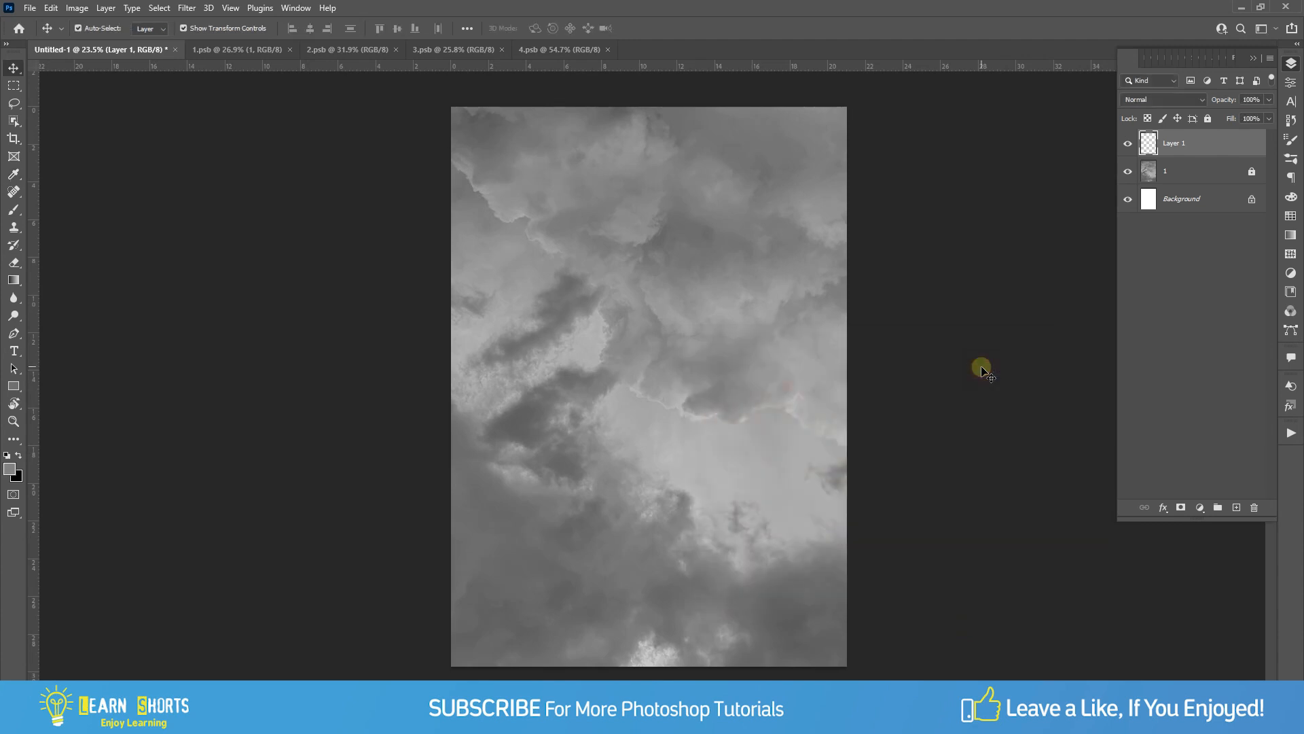
- Paint gray over the lower part of the canvas using a soft 1047 px brush at 90% opacity
{"action": "left_click", "coordinate": [13, 209]}
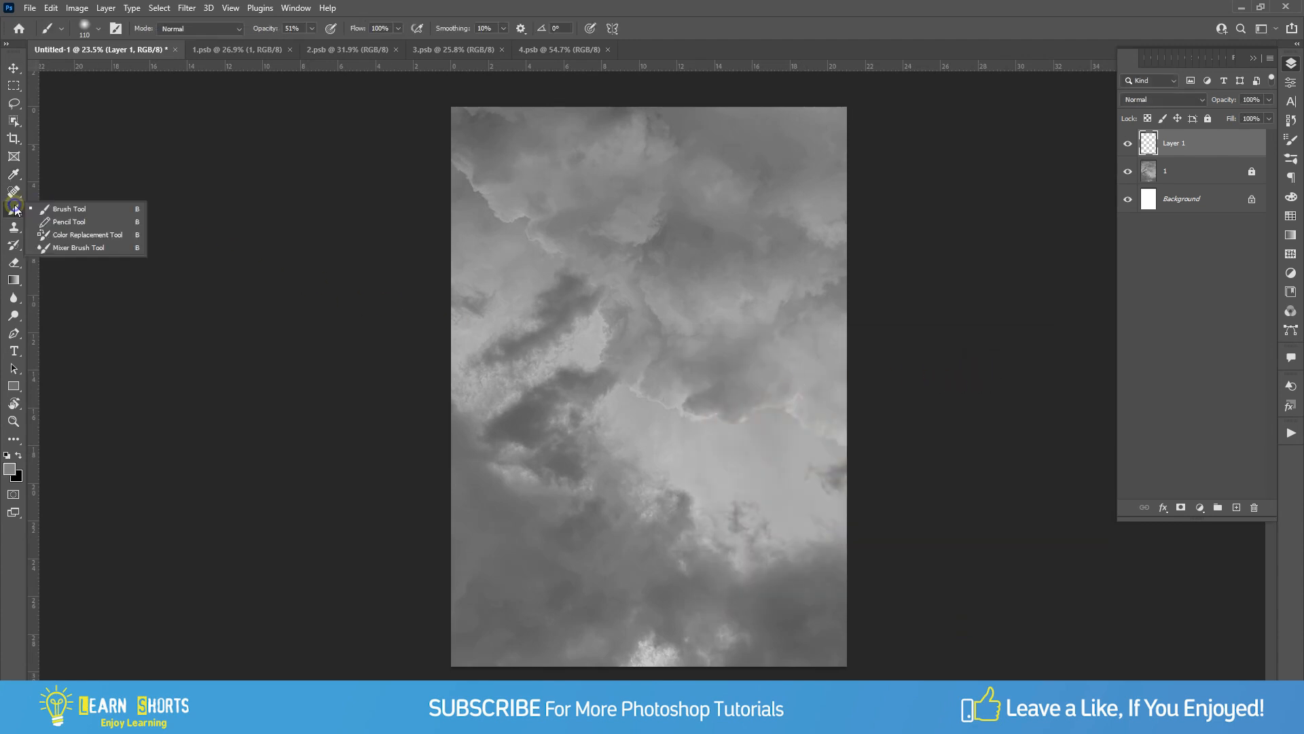
{"action": "left_click", "coordinate": [101, 209]}
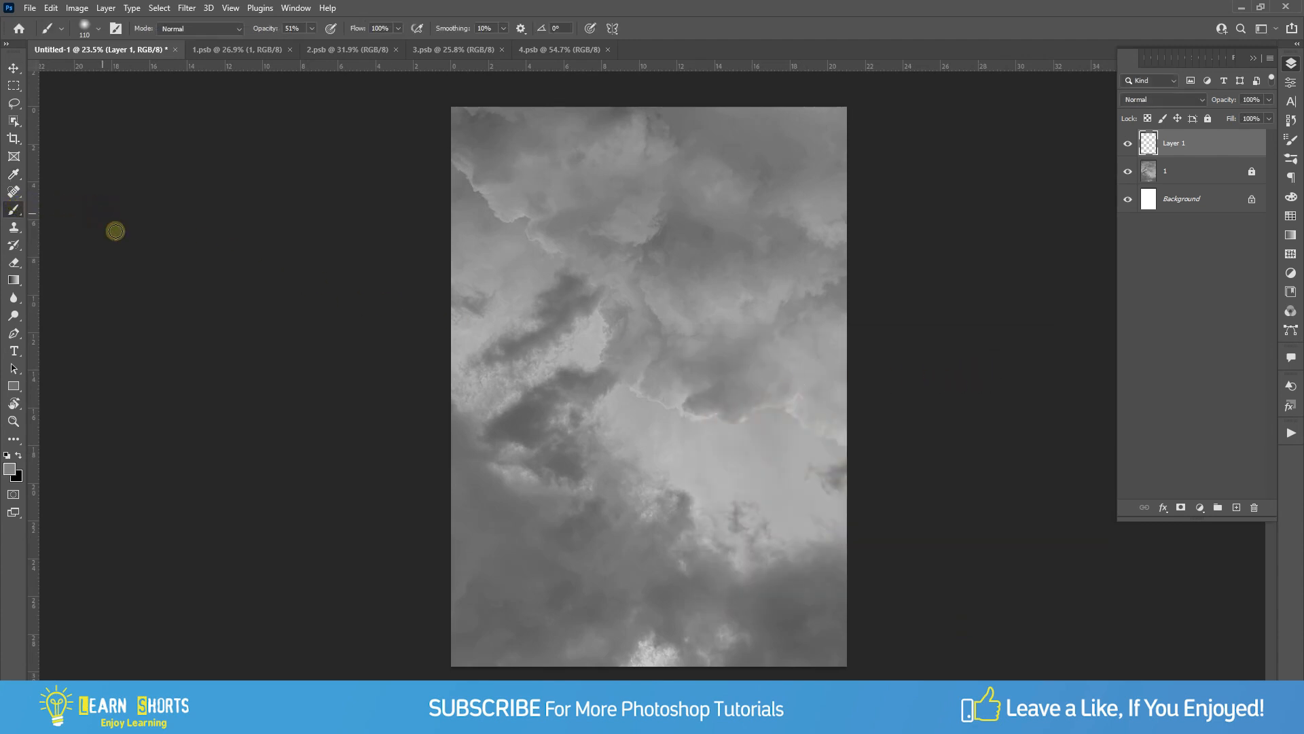
{"action": "right_click", "coordinate": [512, 509], "text": "alt"}
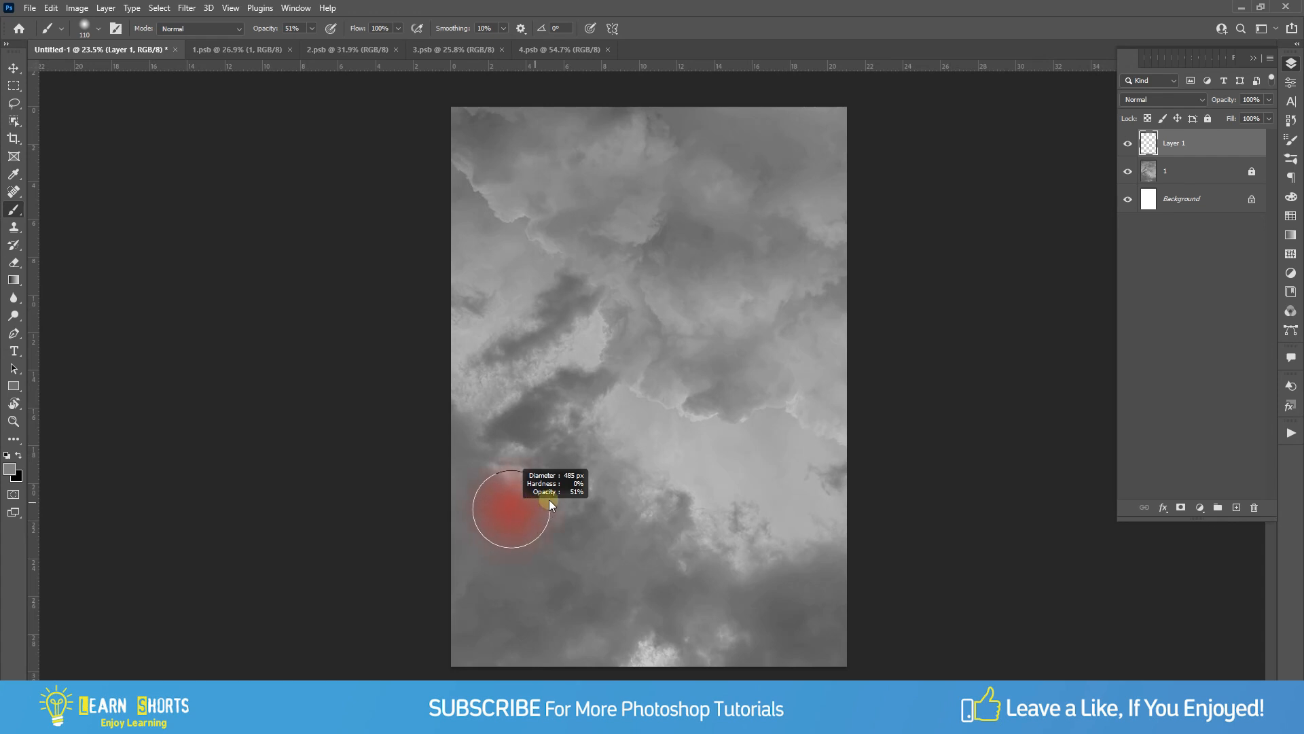
{"action": "left_click_drag", "start_coordinate": [549, 499], "coordinate": [606, 474]}
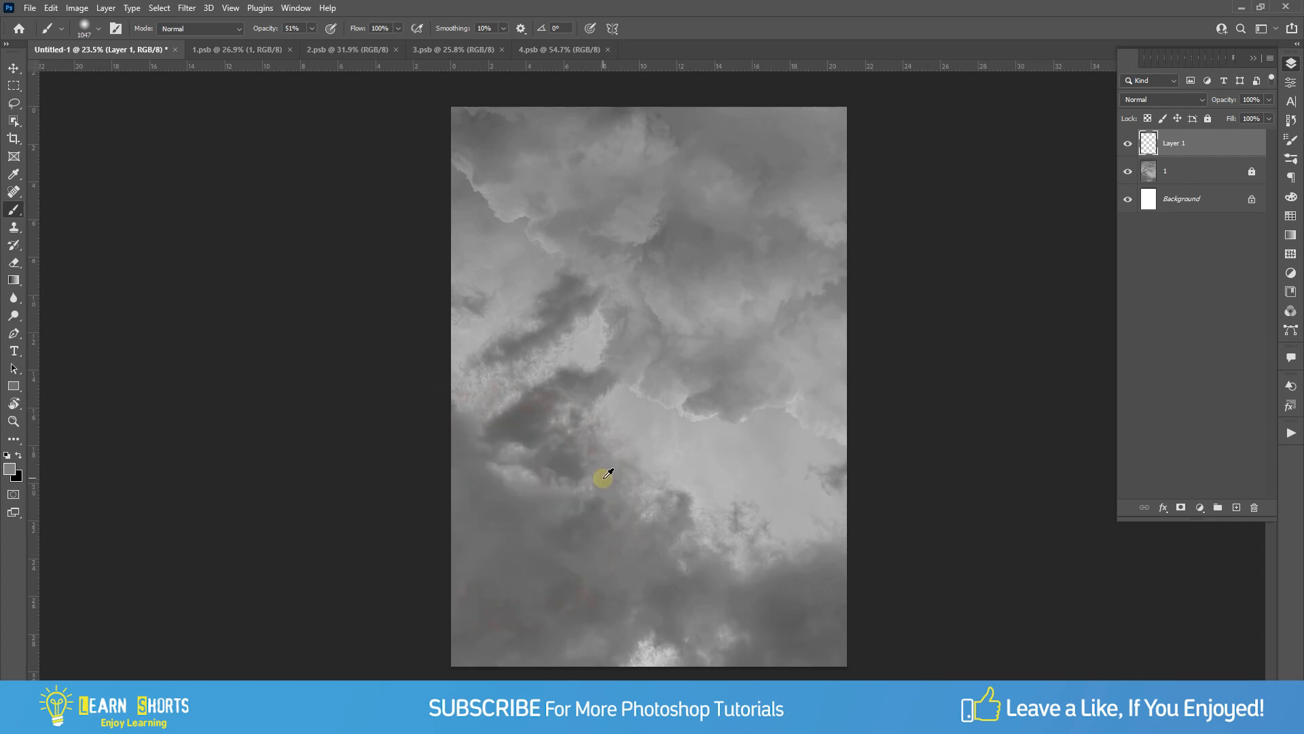
{"action": "left_click", "coordinate": [310, 31]}
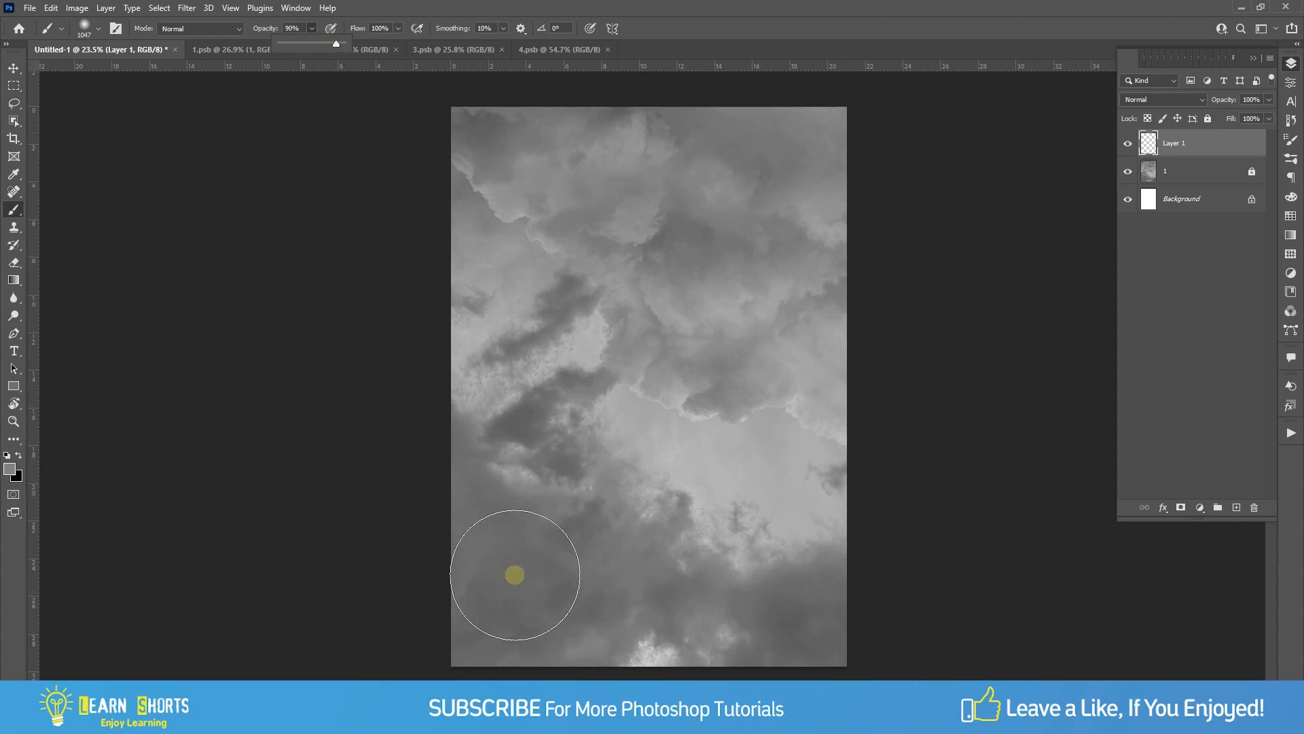
{"action": "mouse_move", "coordinate": [469, 622]}
{"action": "left_mouse_down"}
{"action": "mouse_move", "coordinate": [880, 635]}
{"action": "mouse_move", "coordinate": [892, 557]}
{"action": "mouse_move", "coordinate": [559, 508]}
{"action": "mouse_move", "coordinate": [383, 508]}
{"action": "mouse_move", "coordinate": [430, 495]}
{"action": "mouse_move", "coordinate": [957, 508]}
{"action": "mouse_move", "coordinate": [899, 480]}
{"action": "mouse_move", "coordinate": [341, 467]}
{"action": "mouse_move", "coordinate": [364, 437]}
{"action": "left_mouse_up"}
{"action": "left_click_drag", "start_coordinate": [698, 448], "coordinate": [931, 445]}
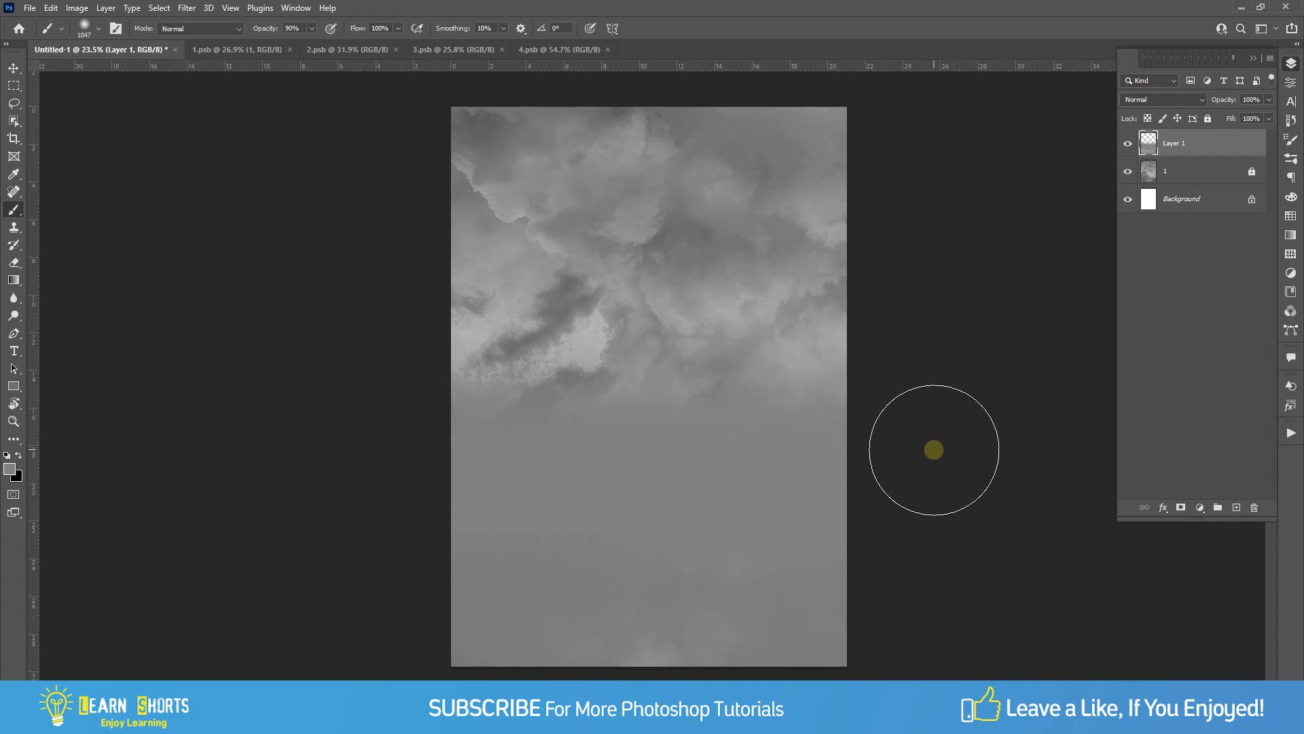
- Add a mask to the gray layer and soften the gray's upper edge with a black brush at 24% opacity
{"action": "left_click", "coordinate": [1181, 509]}
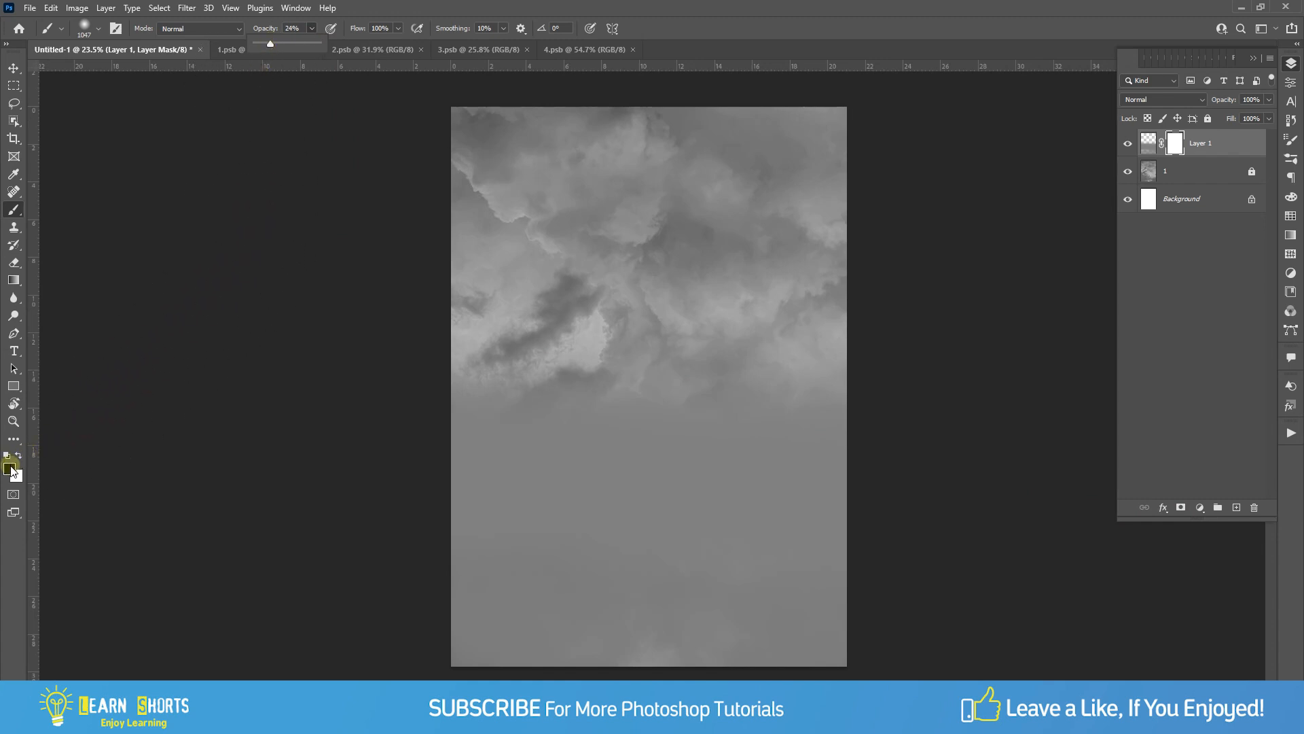
{"action": "left_click_drag", "start_coordinate": [419, 401], "coordinate": [826, 405]}
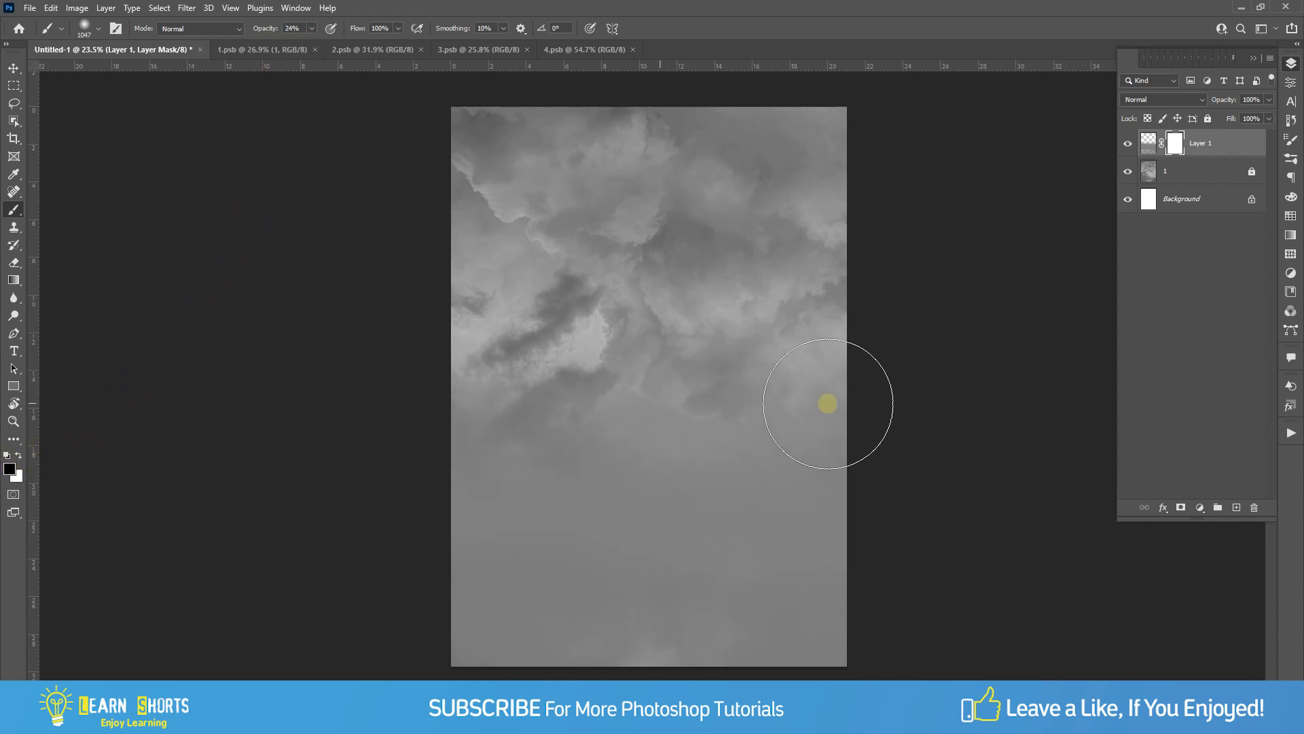
{"action": "left_click_drag", "start_coordinate": [908, 450], "coordinate": [328, 464]}
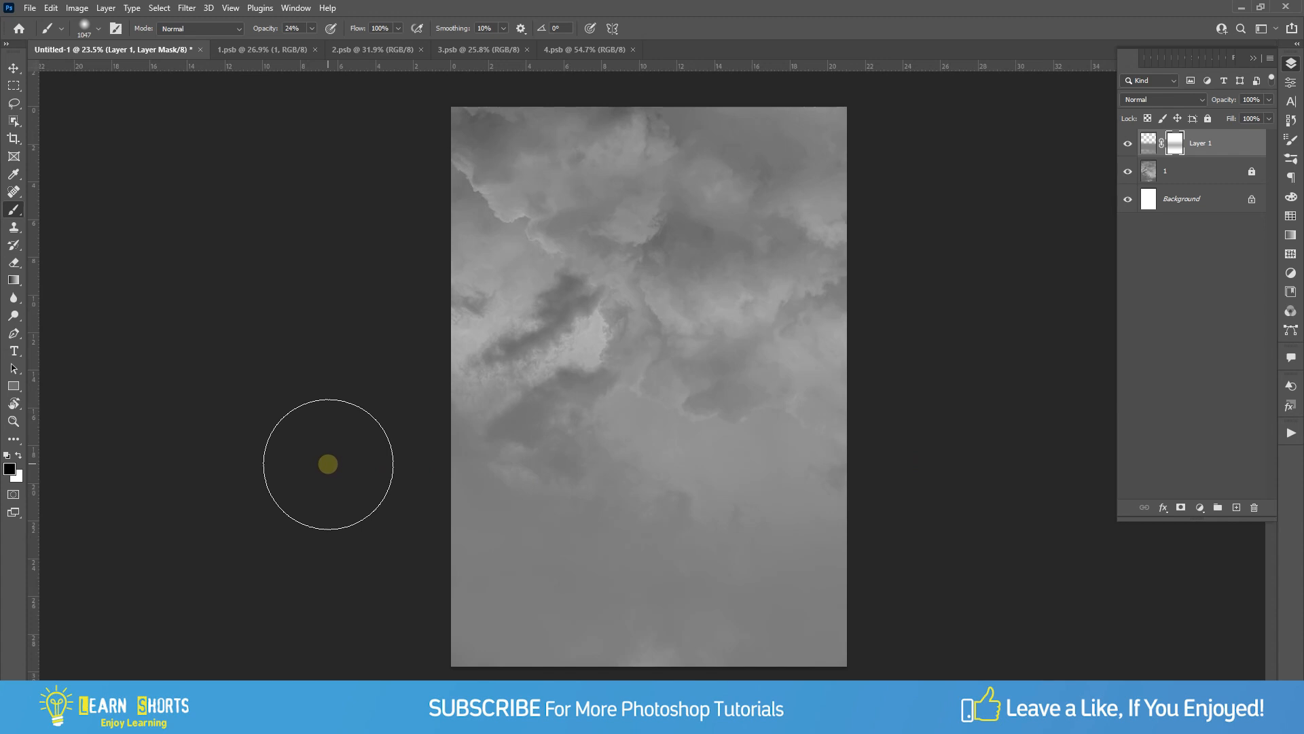
{"action": "left_click", "coordinate": [16, 66]}
{"action": "left_click", "coordinate": [258, 237]}
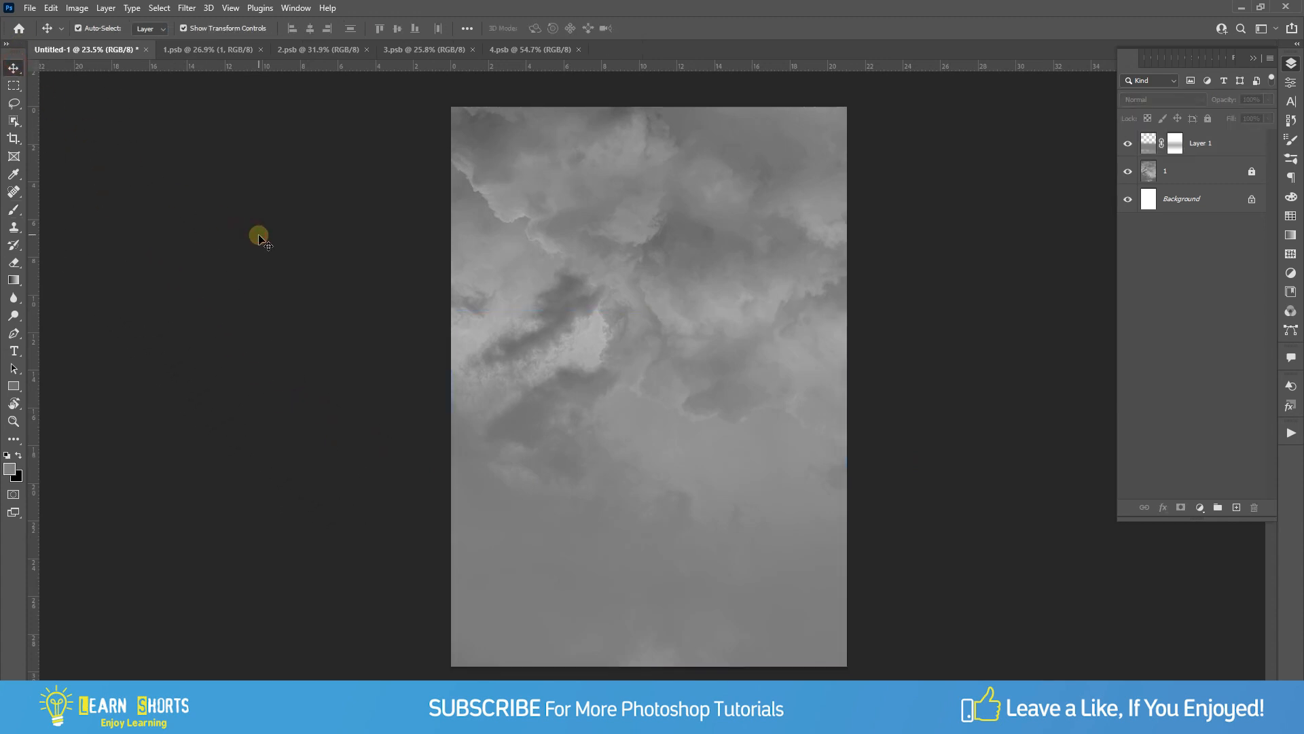
- In 2.psb, select the dog with the Object Selection tool and mask out its background
{"action": "left_click", "coordinate": [317, 51]}
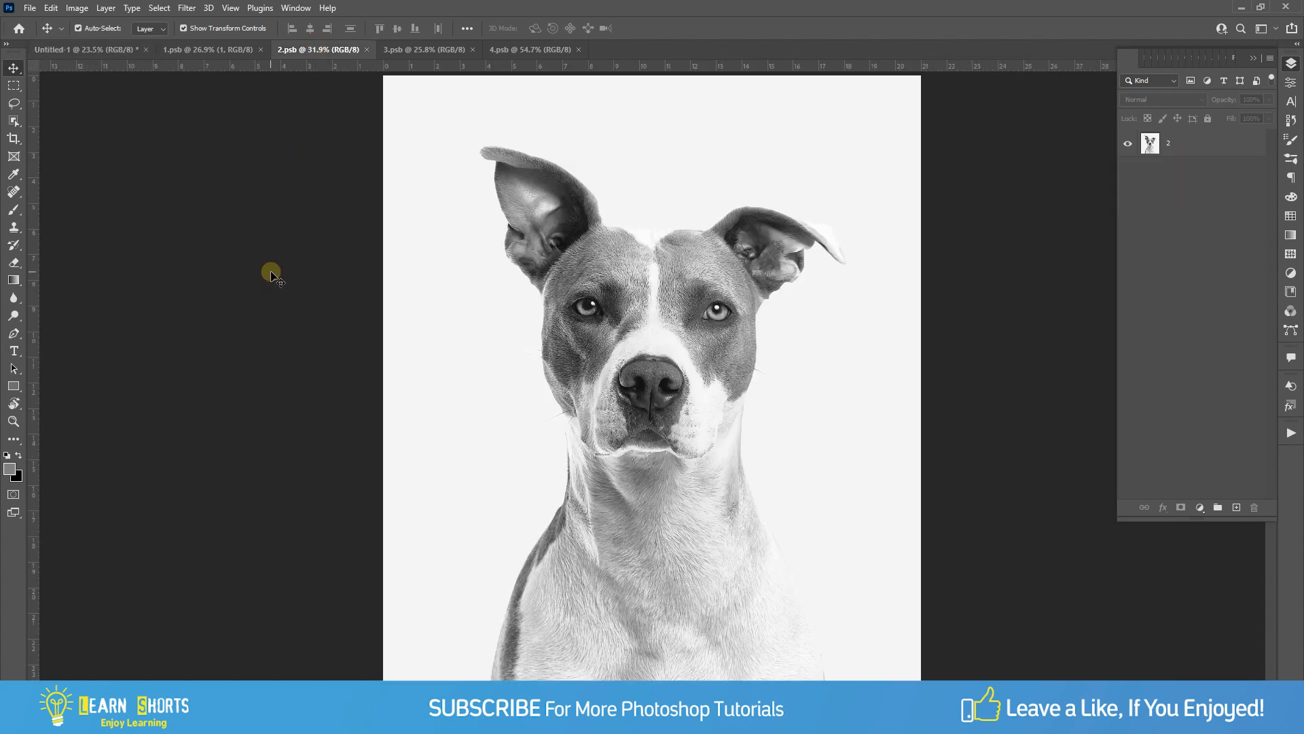
{"action": "left_click", "coordinate": [564, 279]}
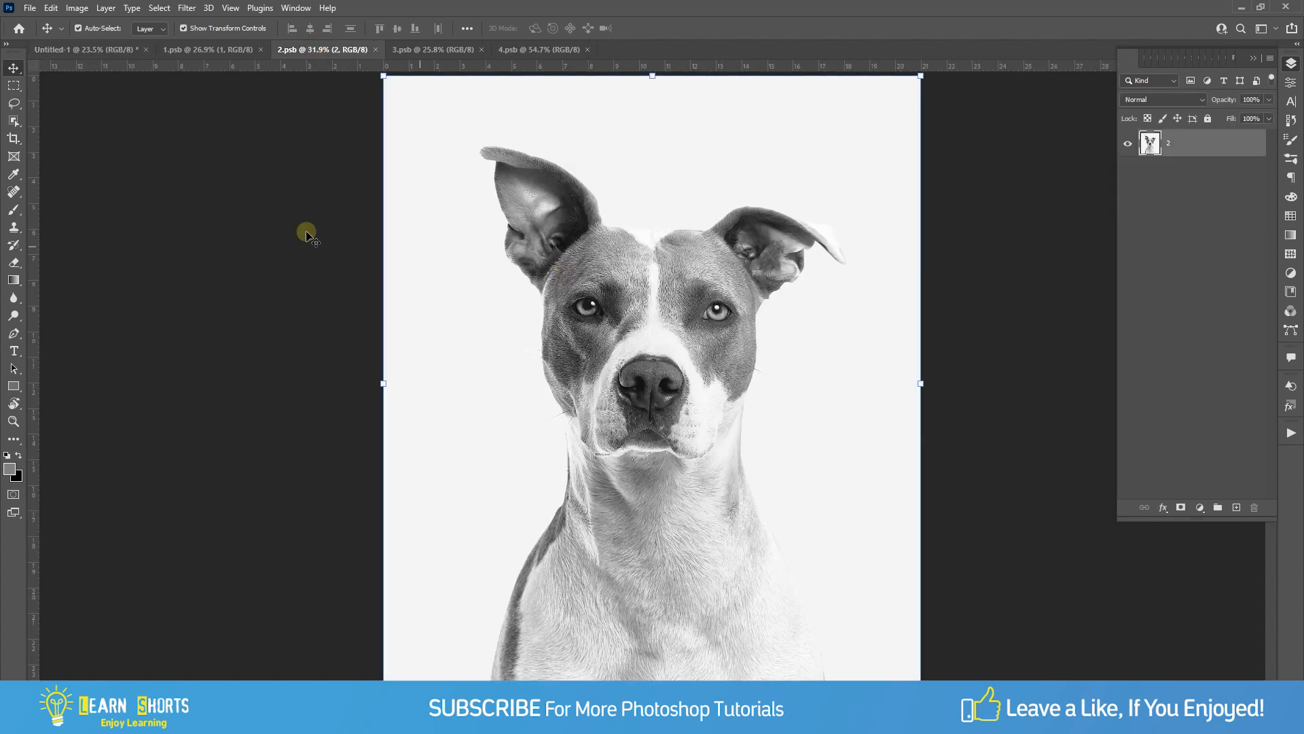
{"action": "left_click", "coordinate": [13, 121]}
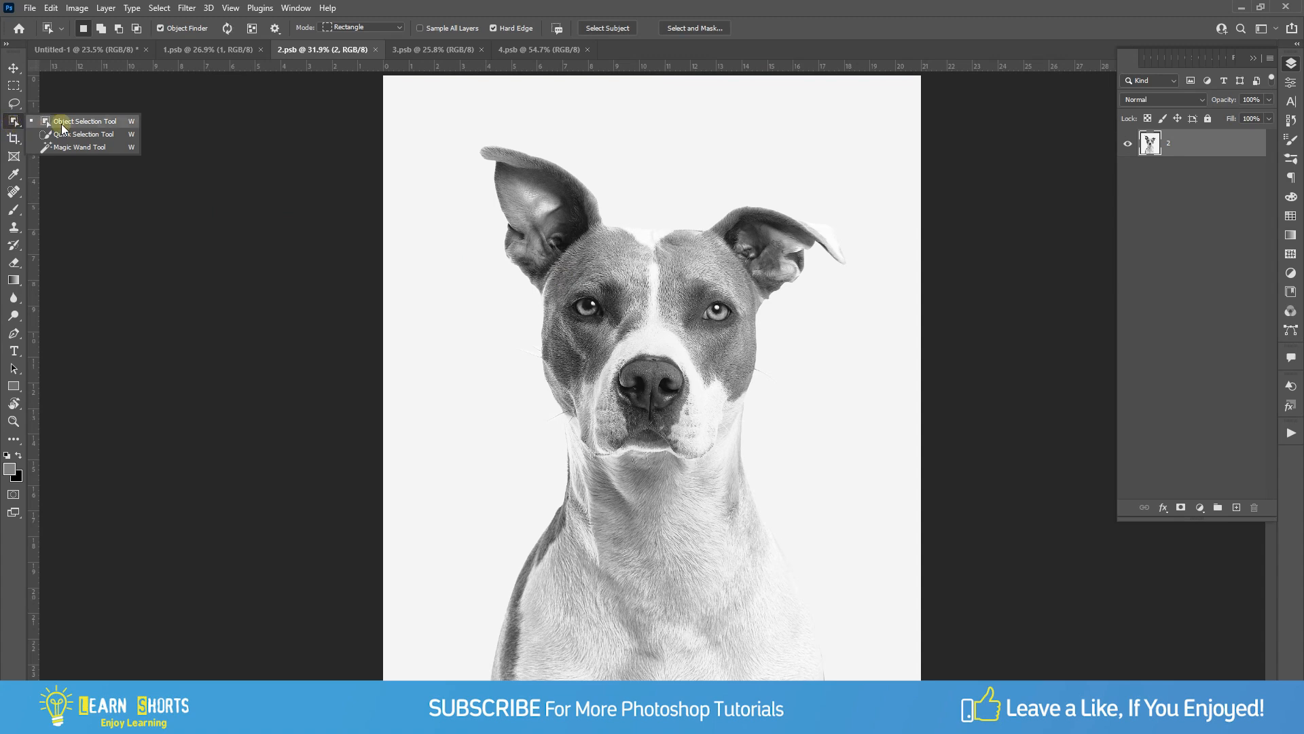
{"action": "left_click", "coordinate": [119, 122]}
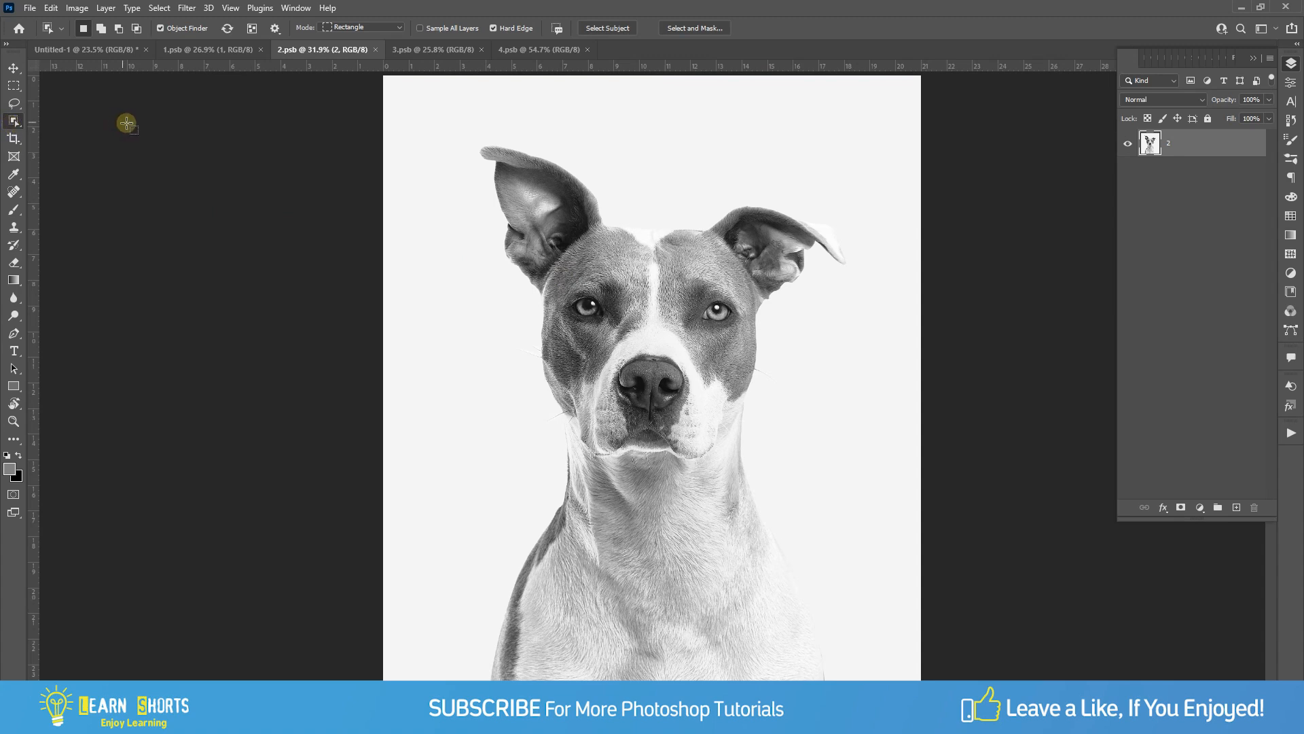
{"action": "left_click_drag", "start_coordinate": [435, 124], "coordinate": [865, 673]}
{"action": "left_click", "coordinate": [1180, 506]}
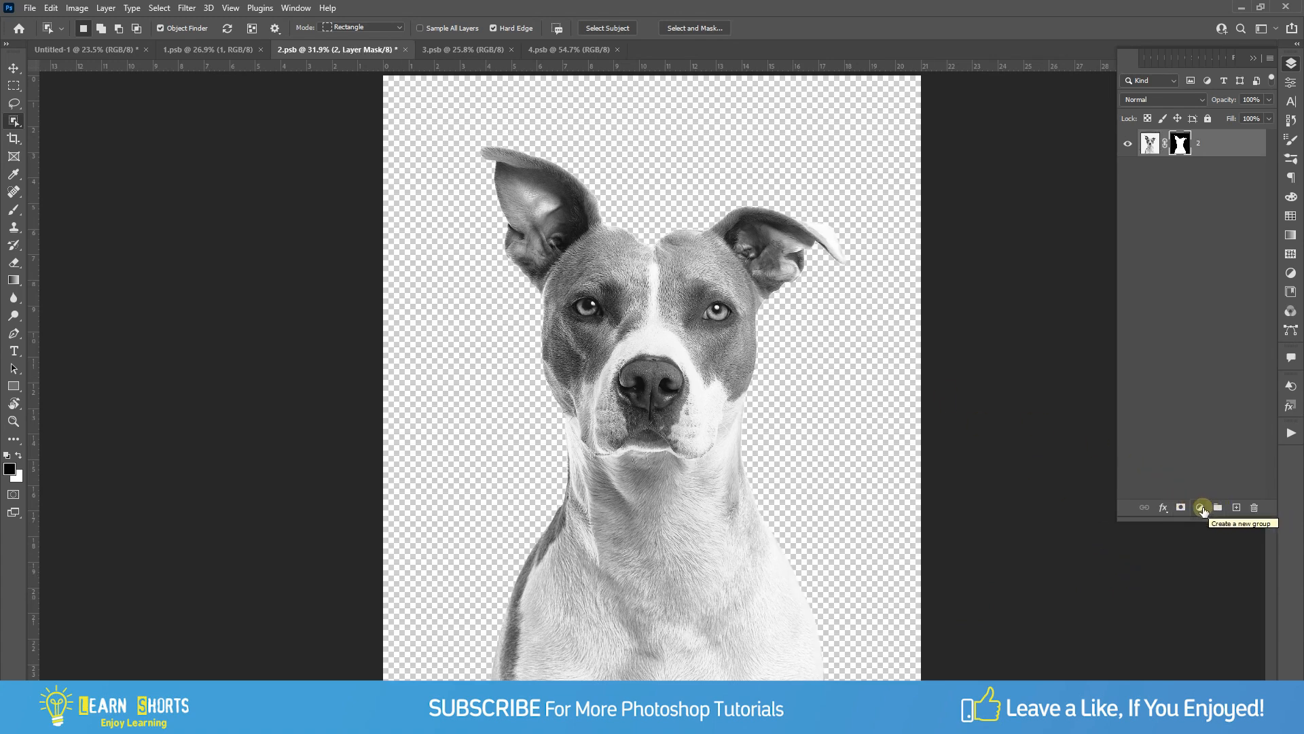
- Add a black Solid Color fill layer to the dog document
{"action": "left_click", "coordinate": [1200, 508]}
{"action": "left_click", "coordinate": [1219, 268]}
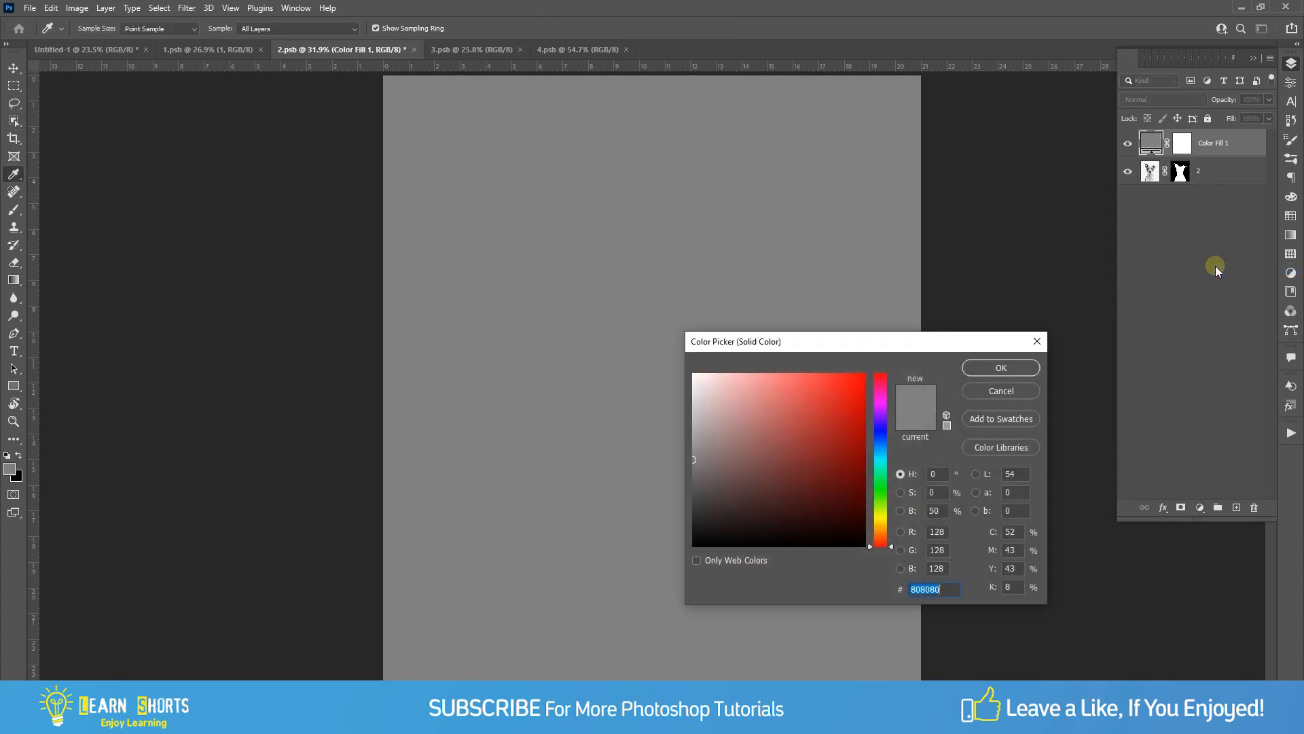
{"action": "left_click_drag", "start_coordinate": [817, 471], "coordinate": [807, 546]}
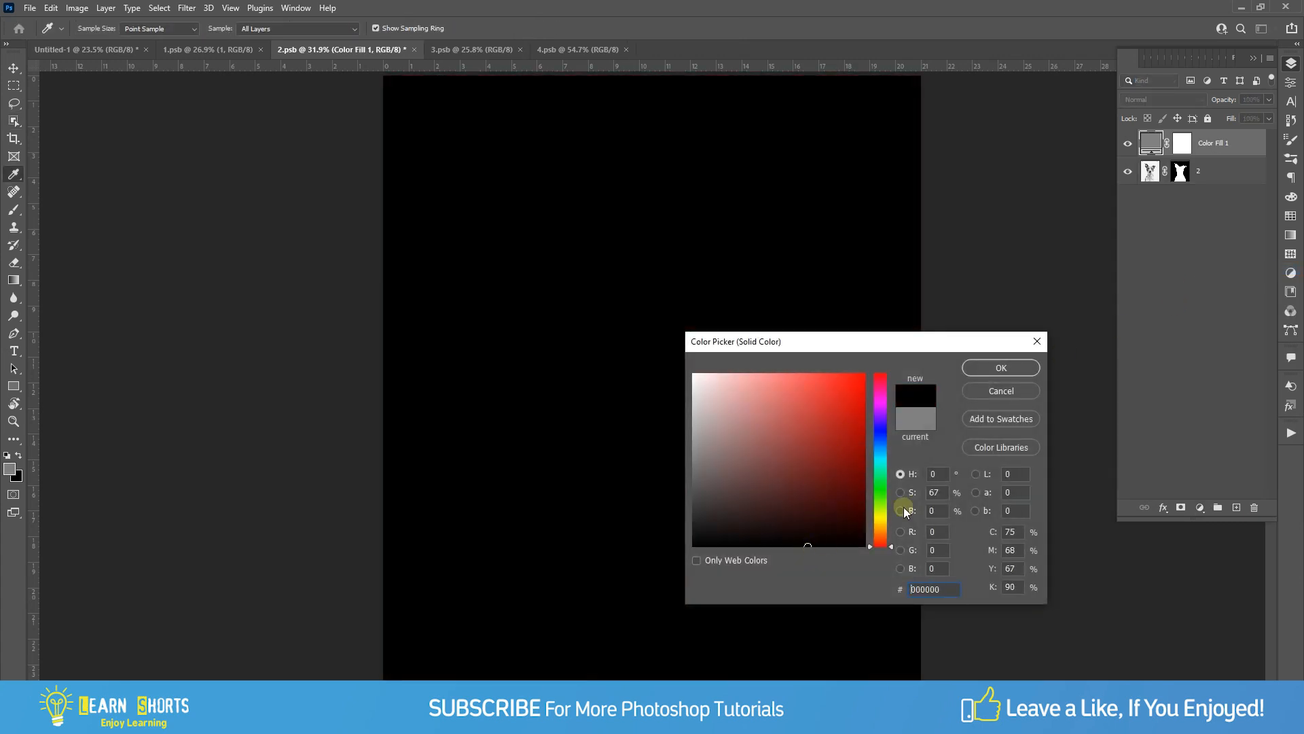
{"action": "left_click", "coordinate": [987, 371]}
{"action": "key", "text": "w"}
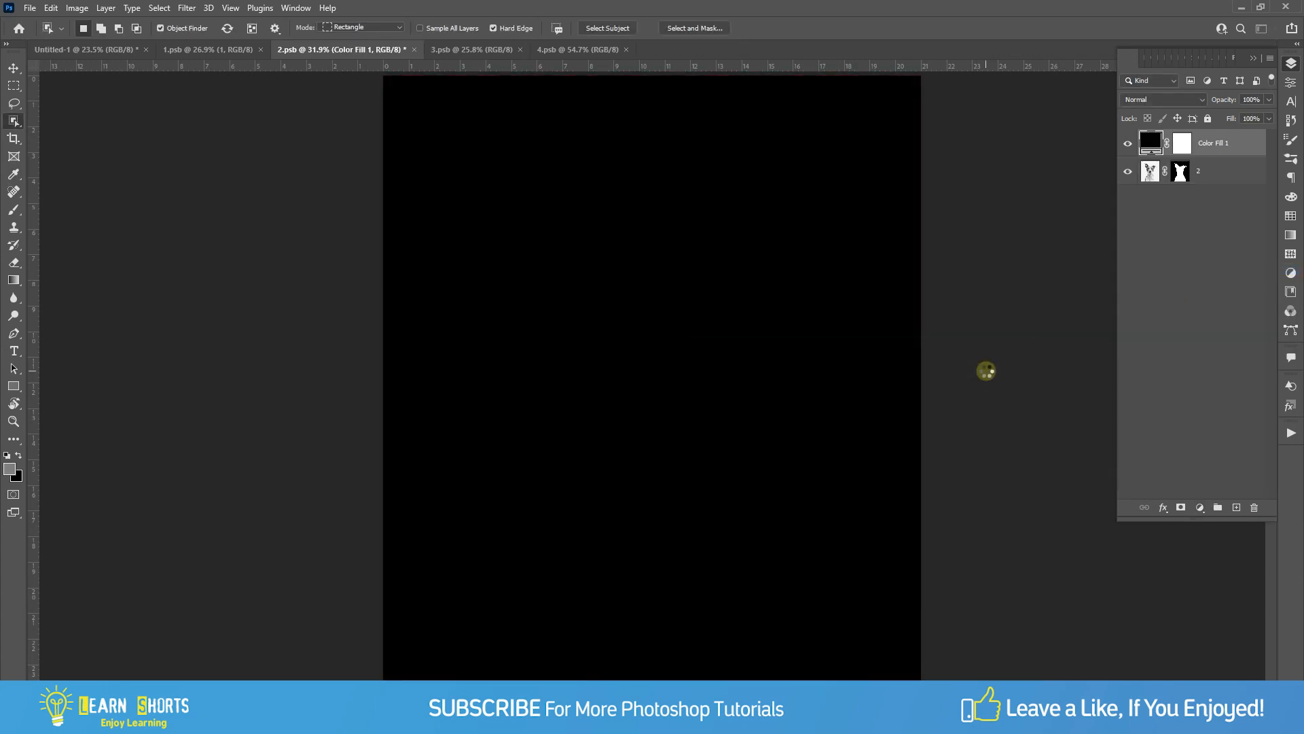
{"action": "left_click", "coordinate": [14, 68]}
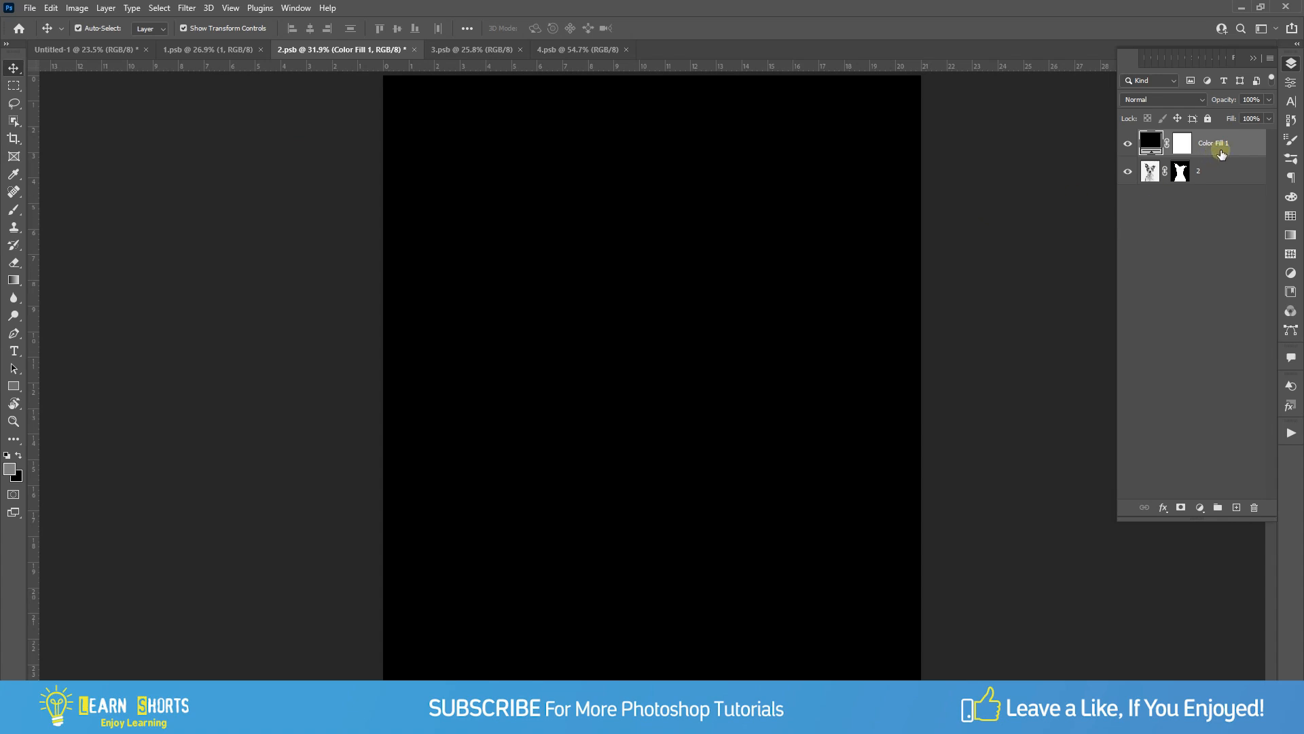
- Move the black Color Fill layer below the dog layer and inspect the edges of the cutout
{"action": "left_click_drag", "start_coordinate": [1221, 153], "coordinate": [1209, 182]}
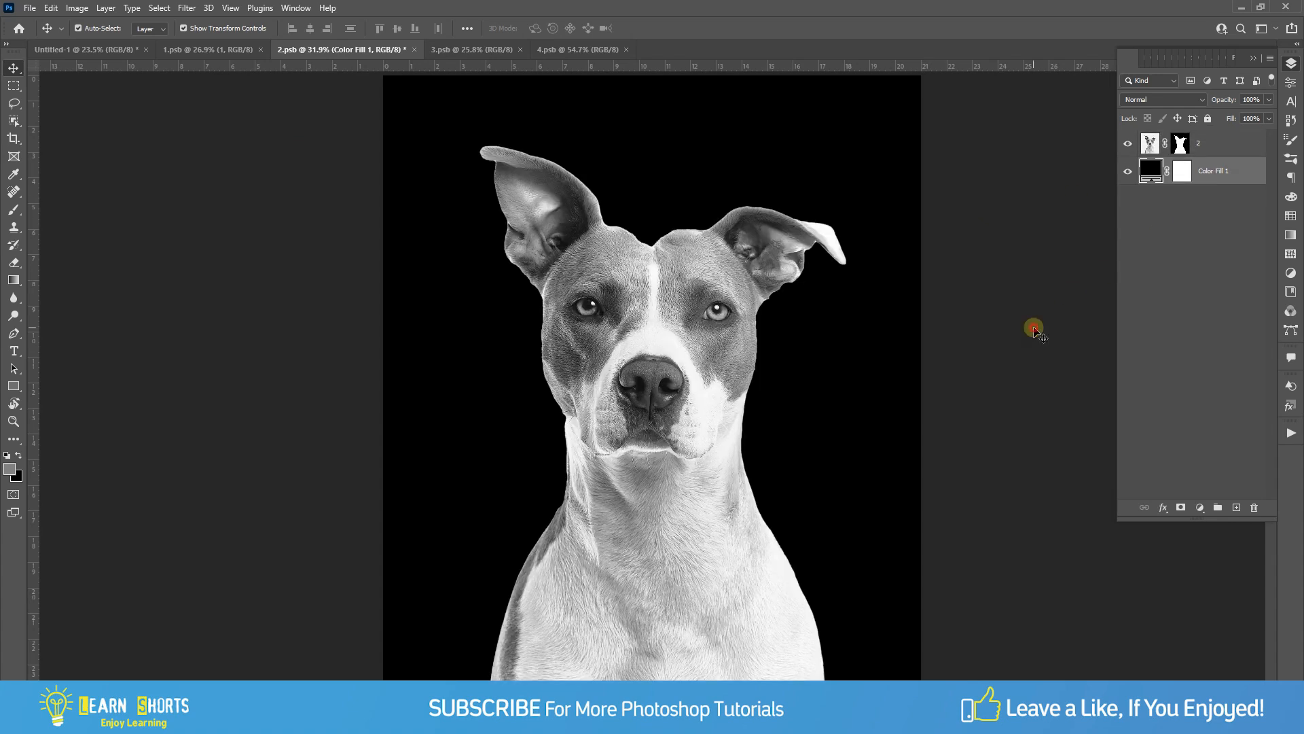
{"action": "left_click", "coordinate": [1033, 331]}
{"action": "scroll", "coordinate": [523, 264], "scroll_direction": "up", "scroll_amount": 3}
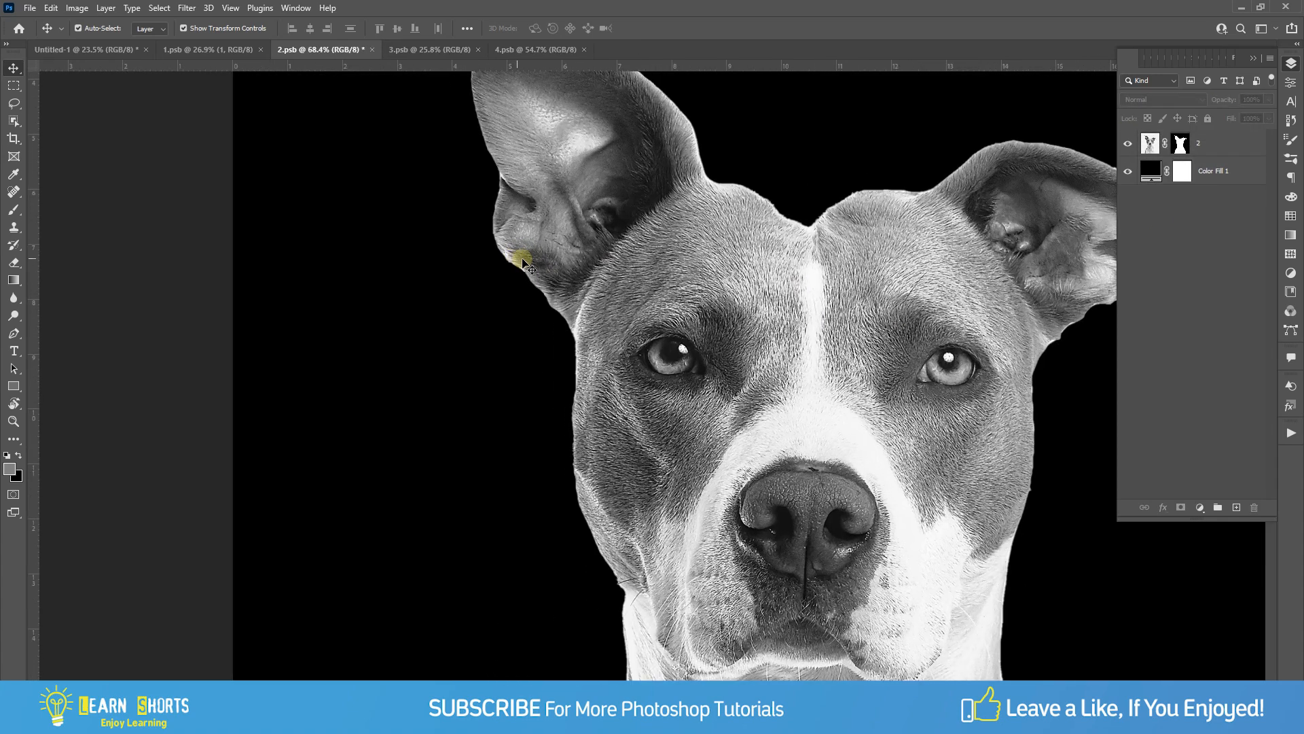
{"action": "mouse_move", "coordinate": [527, 265]}
{"action": "left_mouse_down"}
{"action": "mouse_move", "coordinate": [562, 349]}
{"action": "mouse_move", "coordinate": [422, 361]}
{"action": "mouse_move", "coordinate": [466, 466]}
{"action": "mouse_move", "coordinate": [521, 274]}
{"action": "left_mouse_up"}
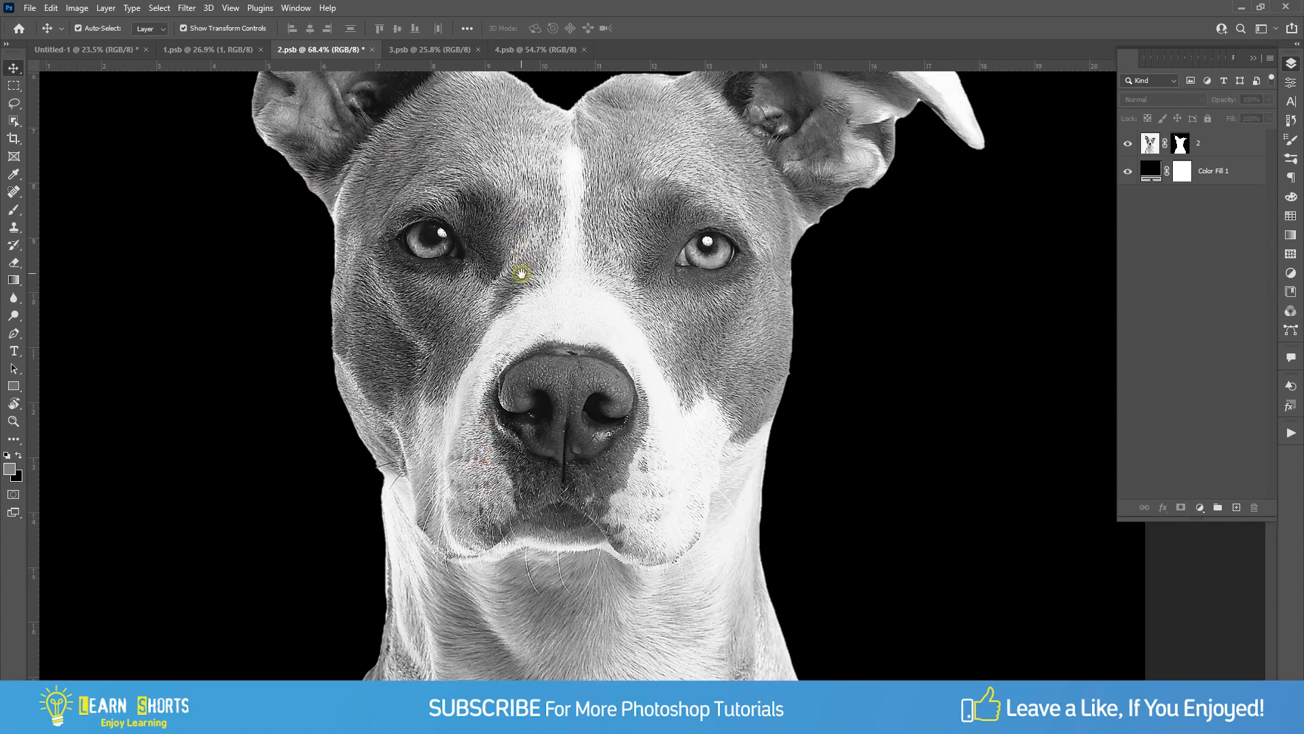
{"action": "scroll", "coordinate": [521, 273], "scroll_direction": "down", "scroll_amount": 8}
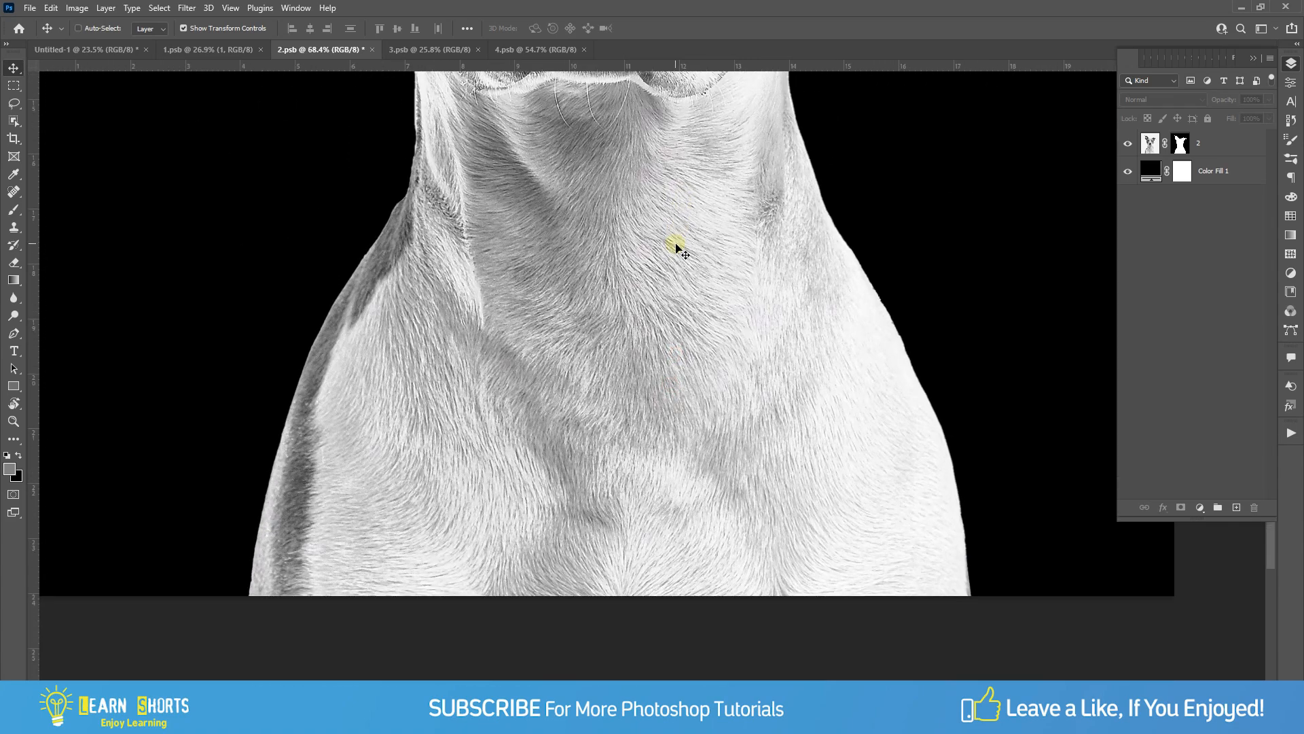
{"action": "key", "text": "ctrl+0"}
{"action": "left_click", "coordinate": [678, 275]}
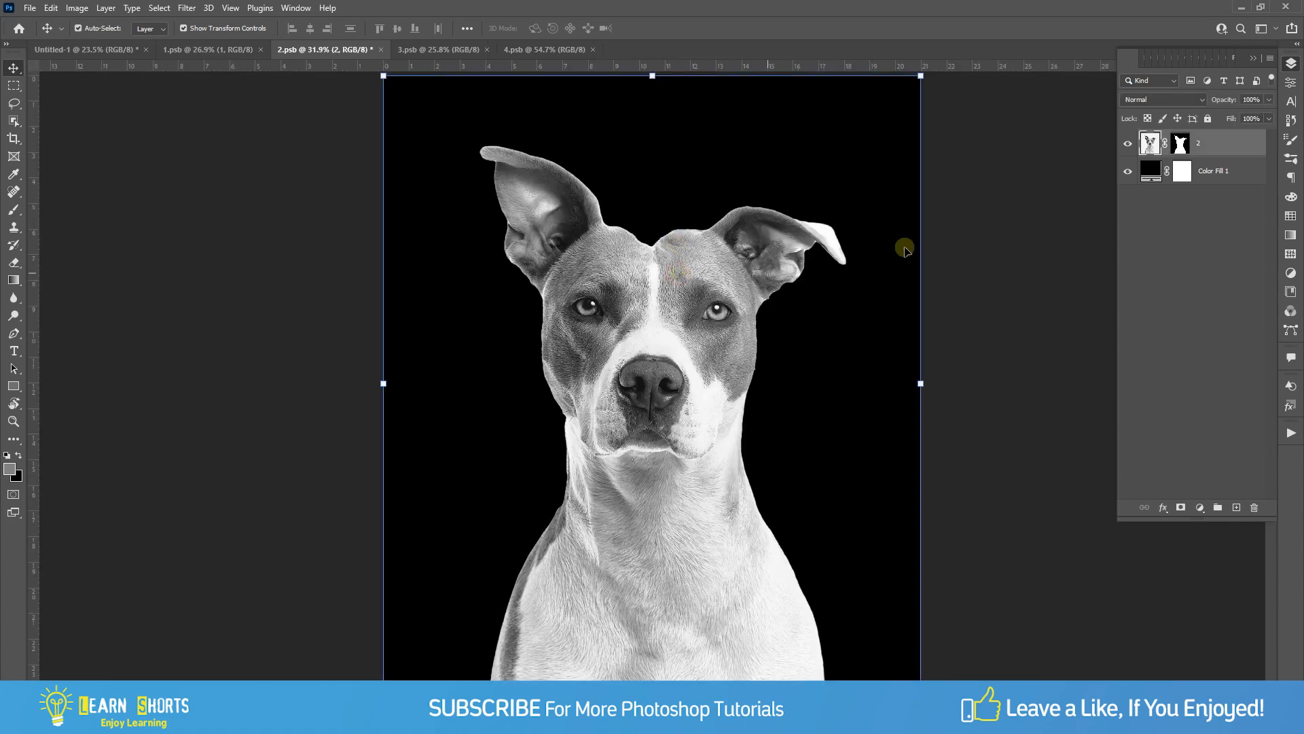
- Feather the dog layer's mask by 1.5 px
{"action": "left_click", "coordinate": [1185, 145]}
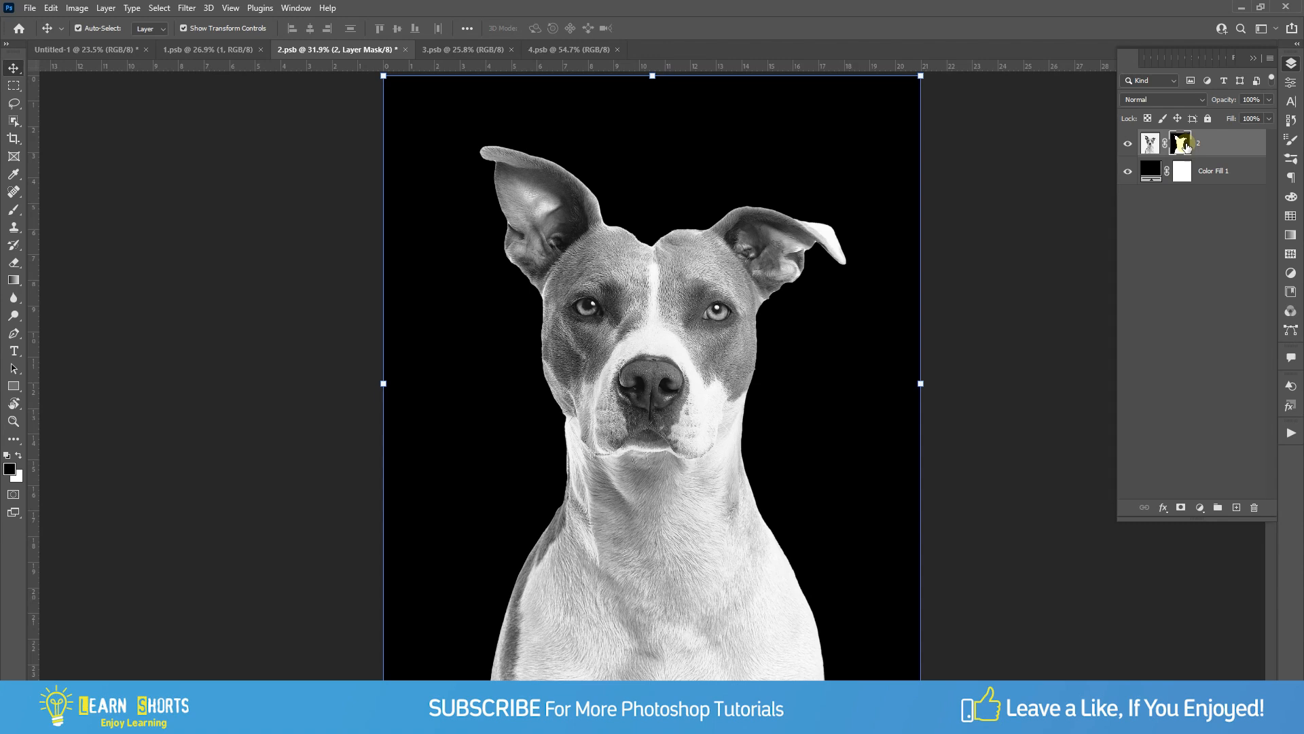
{"action": "left_click", "coordinate": [1290, 82]}
{"action": "left_click_drag", "start_coordinate": [1138, 192], "coordinate": [1137, 191]}
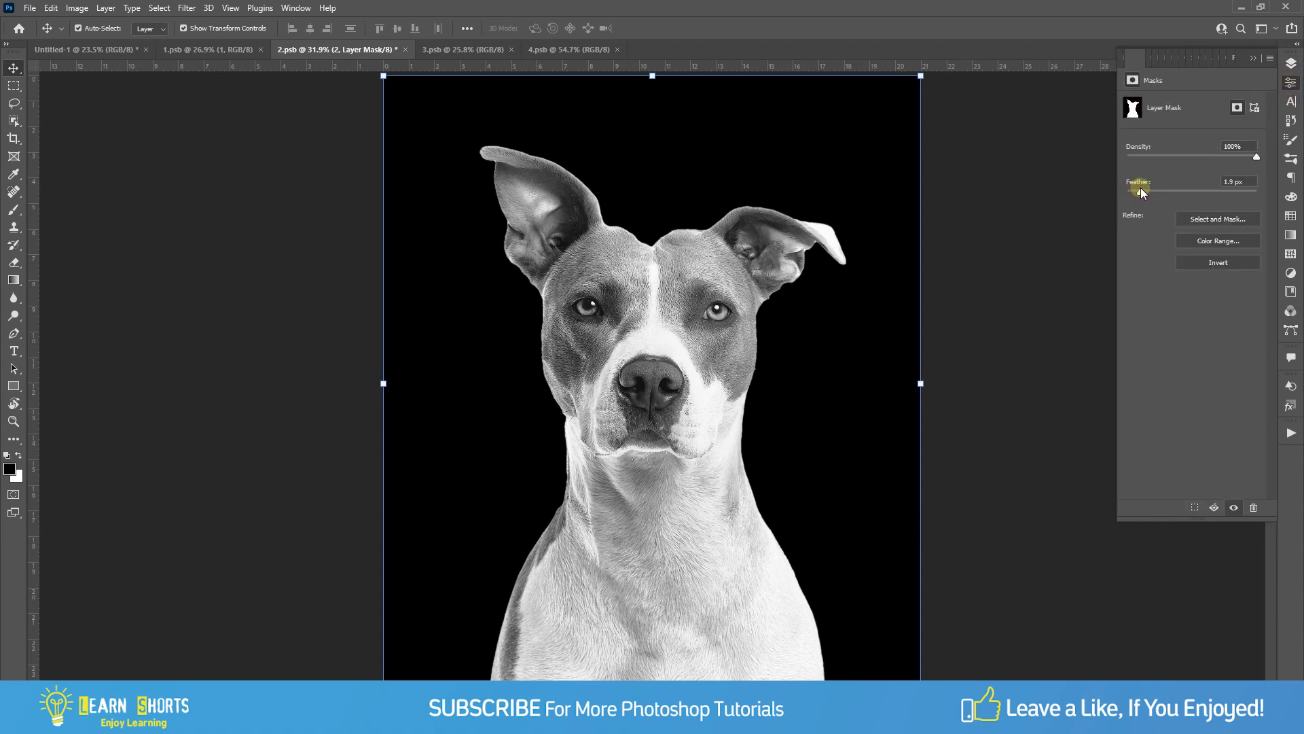
{"action": "left_click", "coordinate": [1080, 229]}
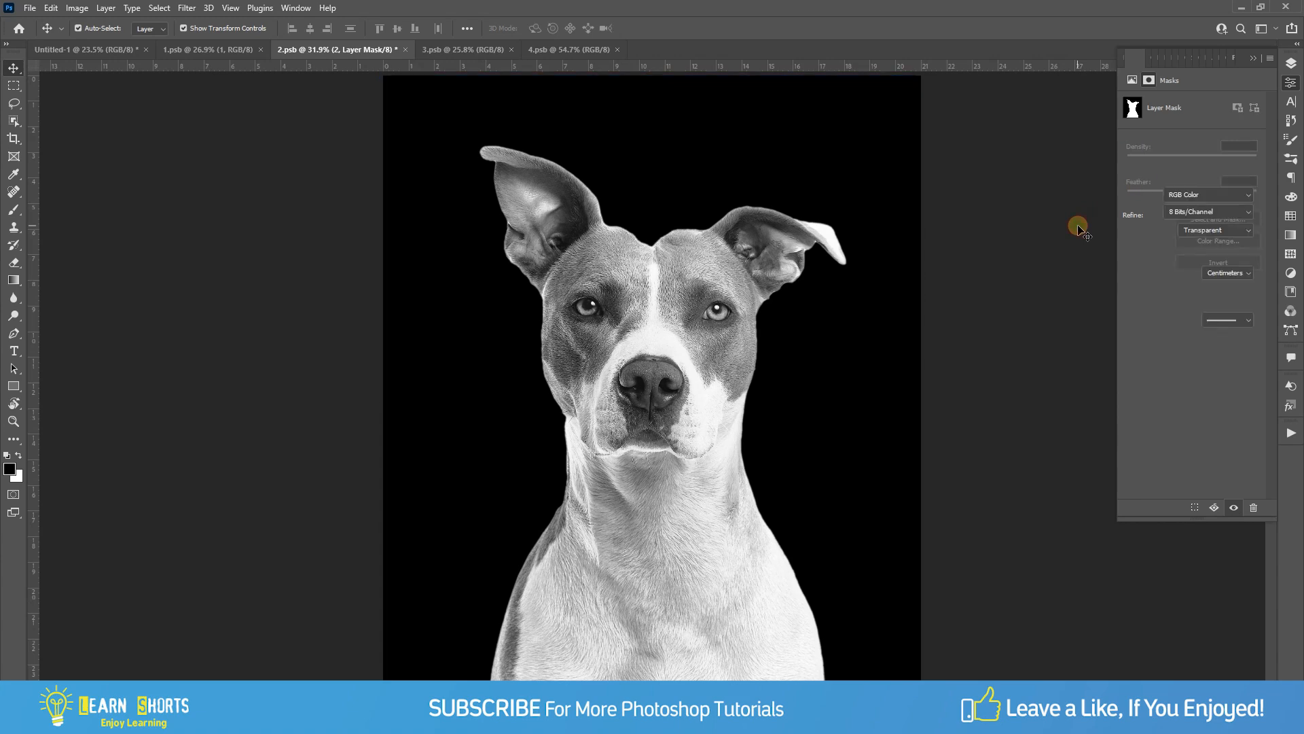
- Shrink the dog's layer mask with the Minimum filter at a 1.0 pixel radius, preserving Roundness
{"action": "left_click", "coordinate": [1290, 66]}
{"action": "left_click", "coordinate": [1179, 143]}
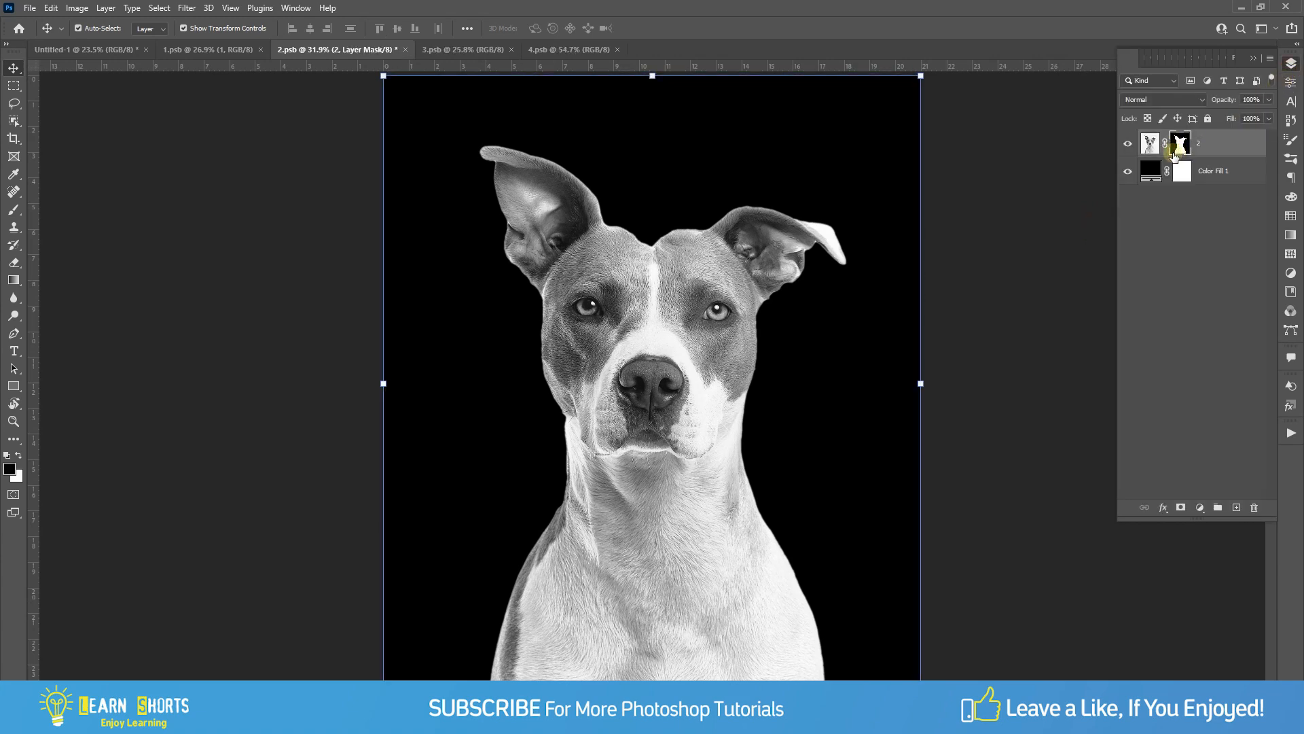
{"action": "left_click", "coordinate": [185, 8]}
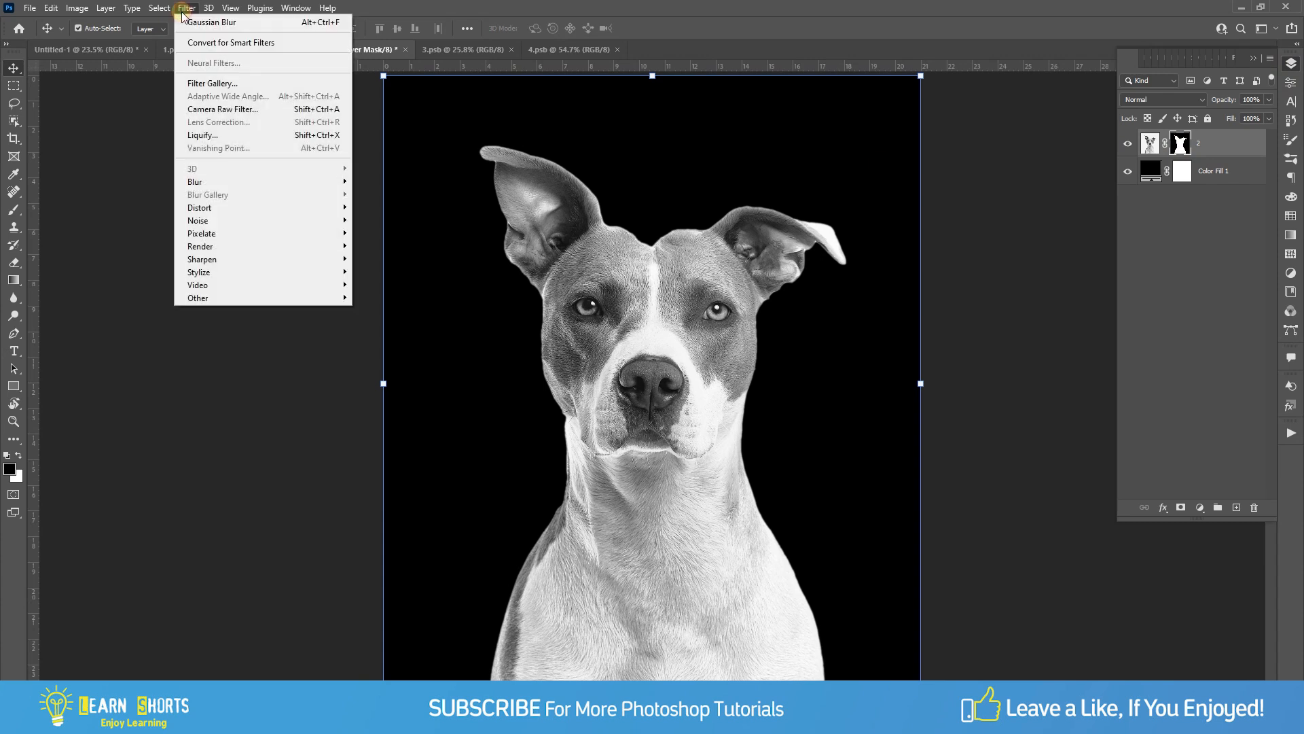
{"action": "mouse_move", "coordinate": [198, 299]}
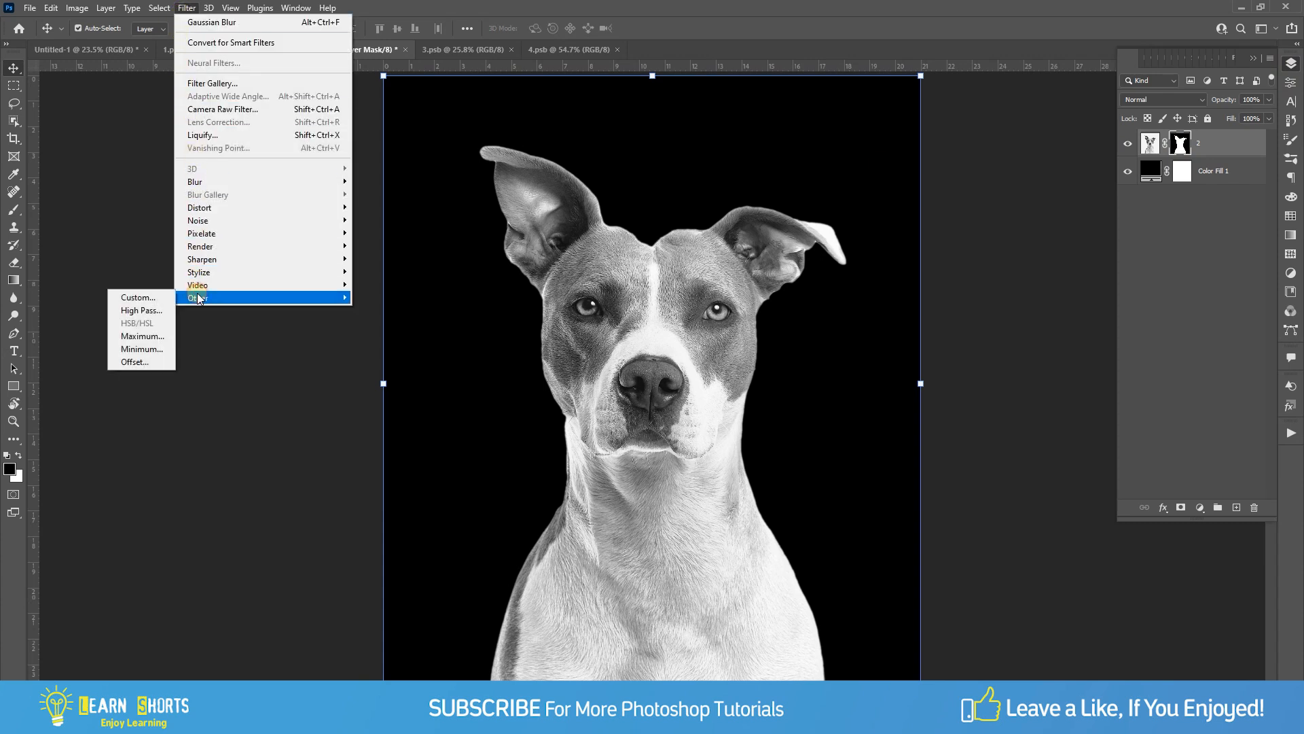
{"action": "left_click", "coordinate": [142, 348]}
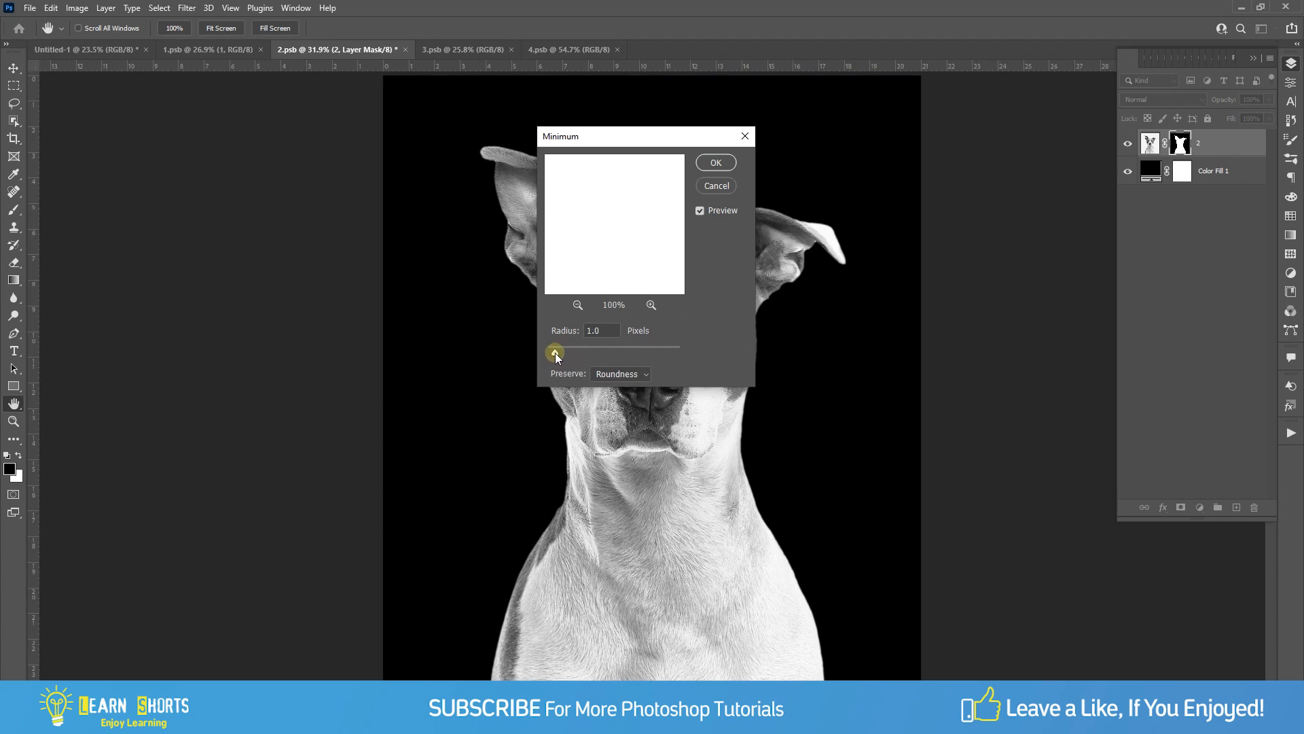
{"action": "left_click", "coordinate": [578, 304]}
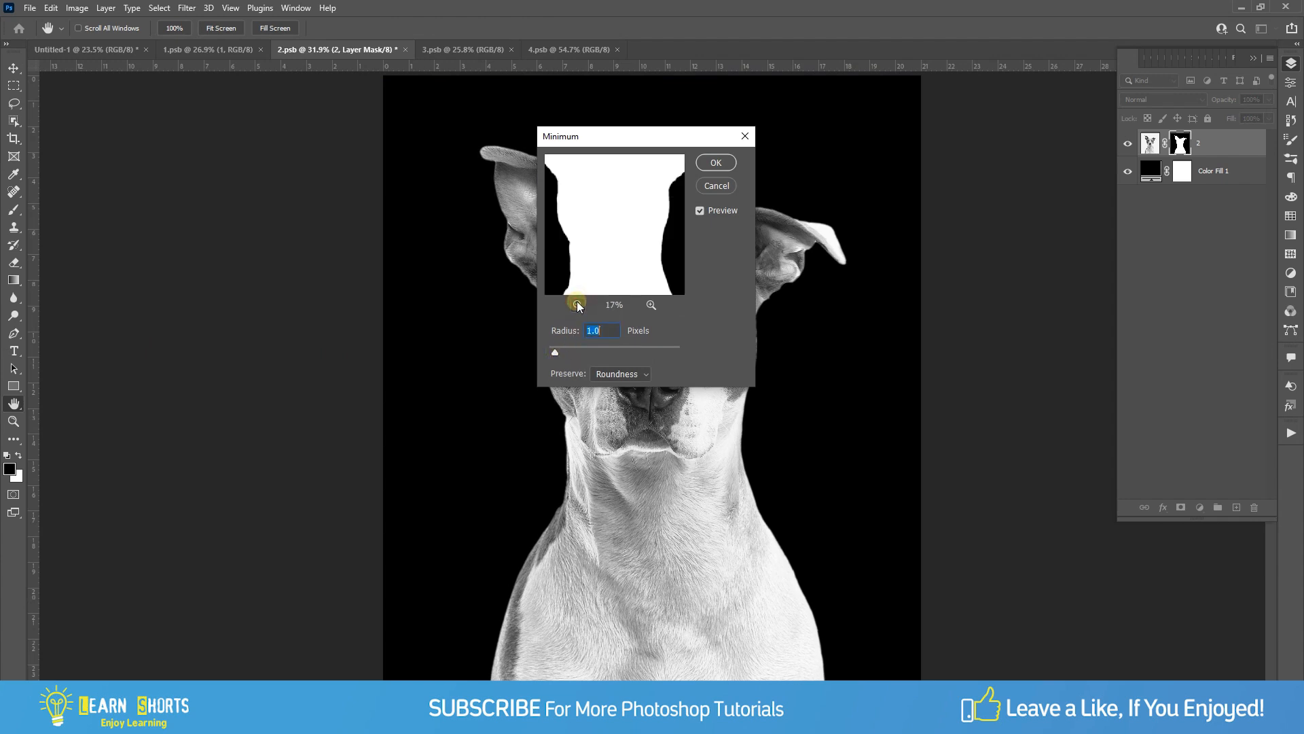
{"action": "left_click", "coordinate": [578, 304]}
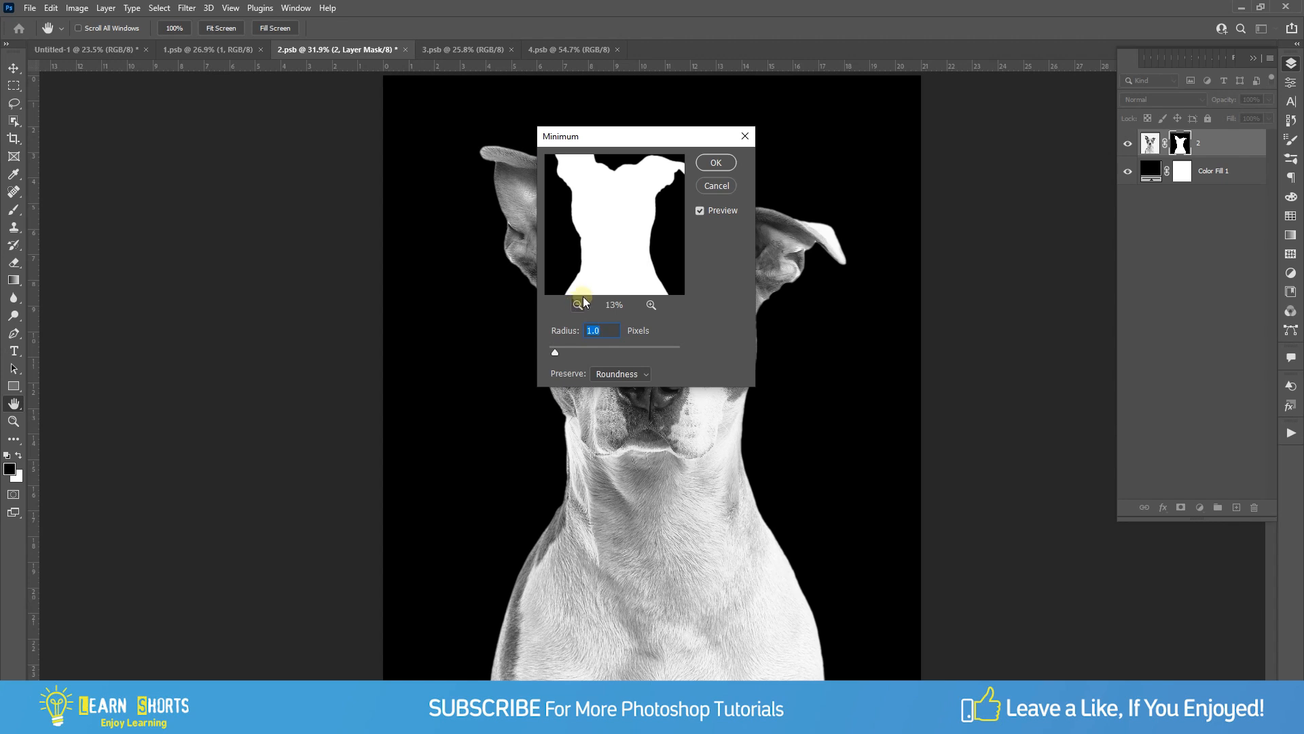
{"action": "mouse_move", "coordinate": [587, 229]}
{"action": "left_mouse_down"}
{"action": "mouse_move", "coordinate": [588, 217]}
{"action": "mouse_move", "coordinate": [610, 233]}
{"action": "mouse_move", "coordinate": [597, 182]}
{"action": "mouse_move", "coordinate": [601, 299]}
{"action": "mouse_move", "coordinate": [543, 319]}
{"action": "mouse_move", "coordinate": [534, 221]}
{"action": "mouse_move", "coordinate": [568, 218]}
{"action": "left_mouse_up"}
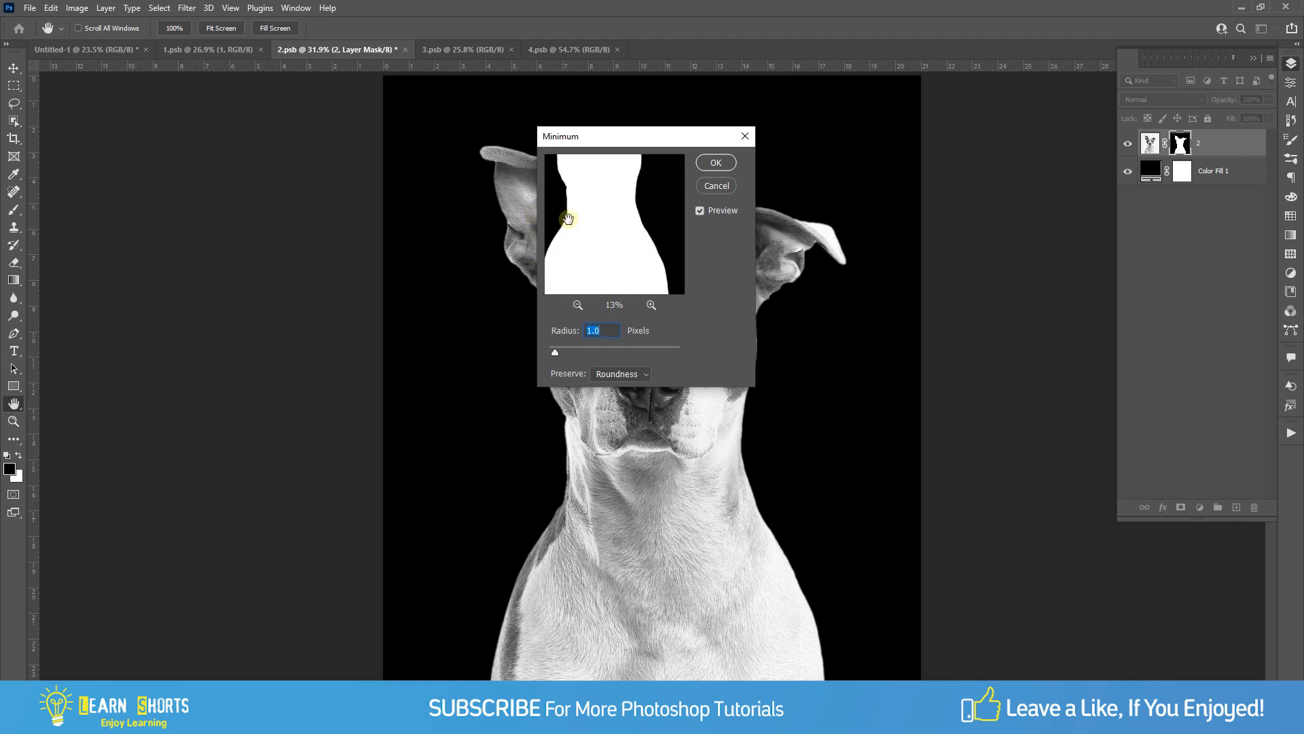
{"action": "left_click", "coordinate": [577, 305]}
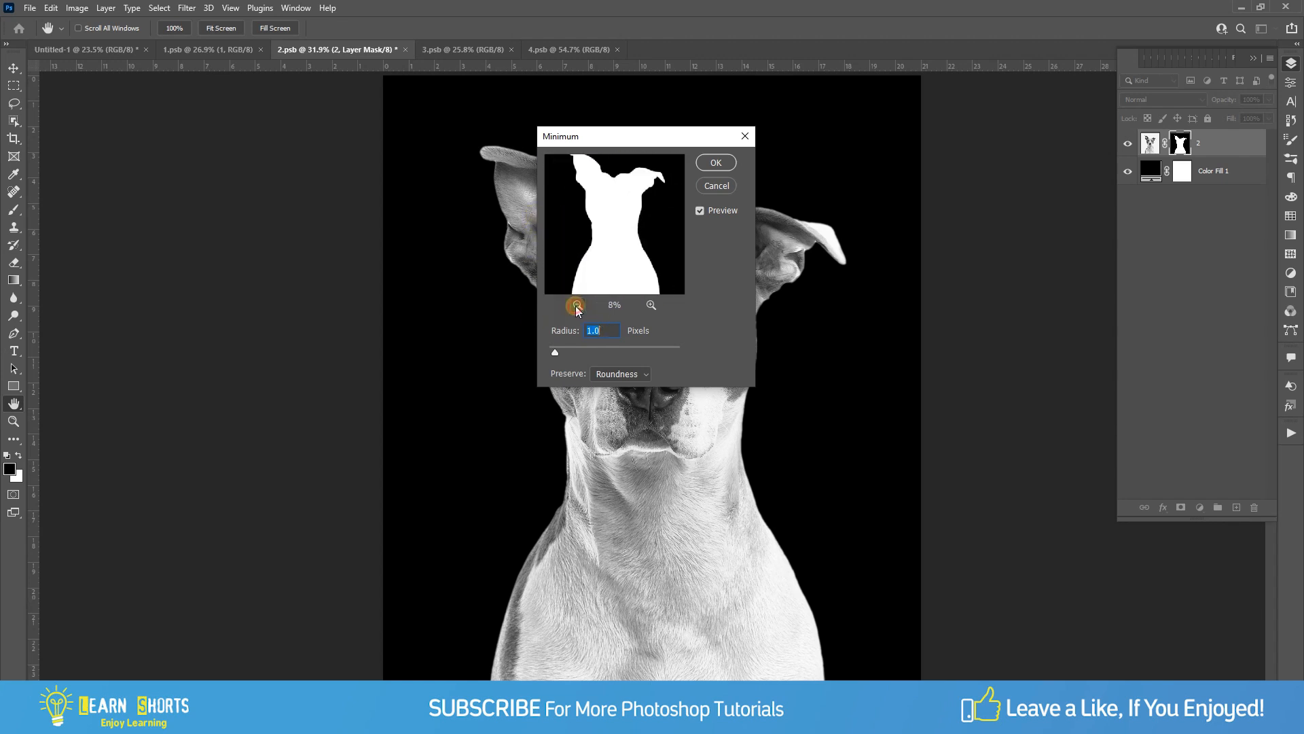
{"action": "left_click", "coordinate": [716, 163]}
{"action": "key", "text": "v"}
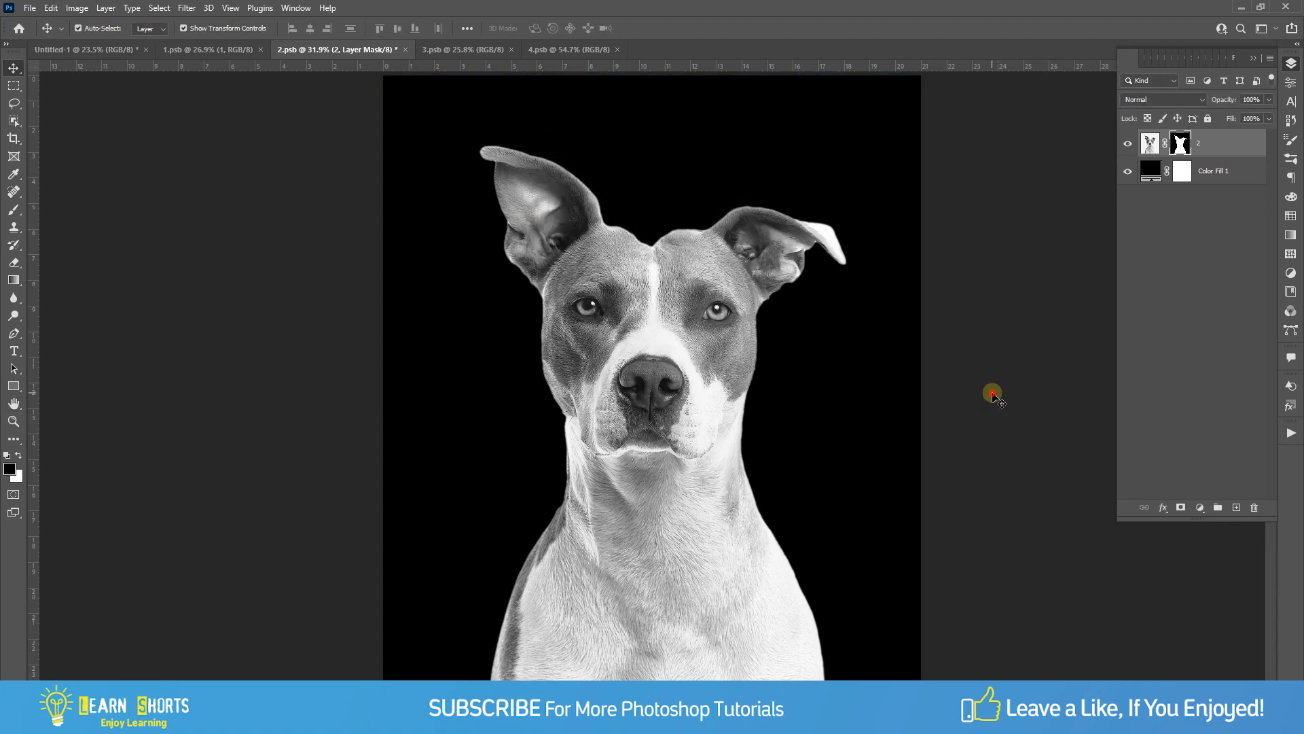
{"action": "left_click", "coordinate": [989, 397]}
- Bring the masked dog into the Untitled-1 document and center it horizontally against the Background layer
{"action": "left_click_drag", "start_coordinate": [724, 438], "coordinate": [645, 430]}
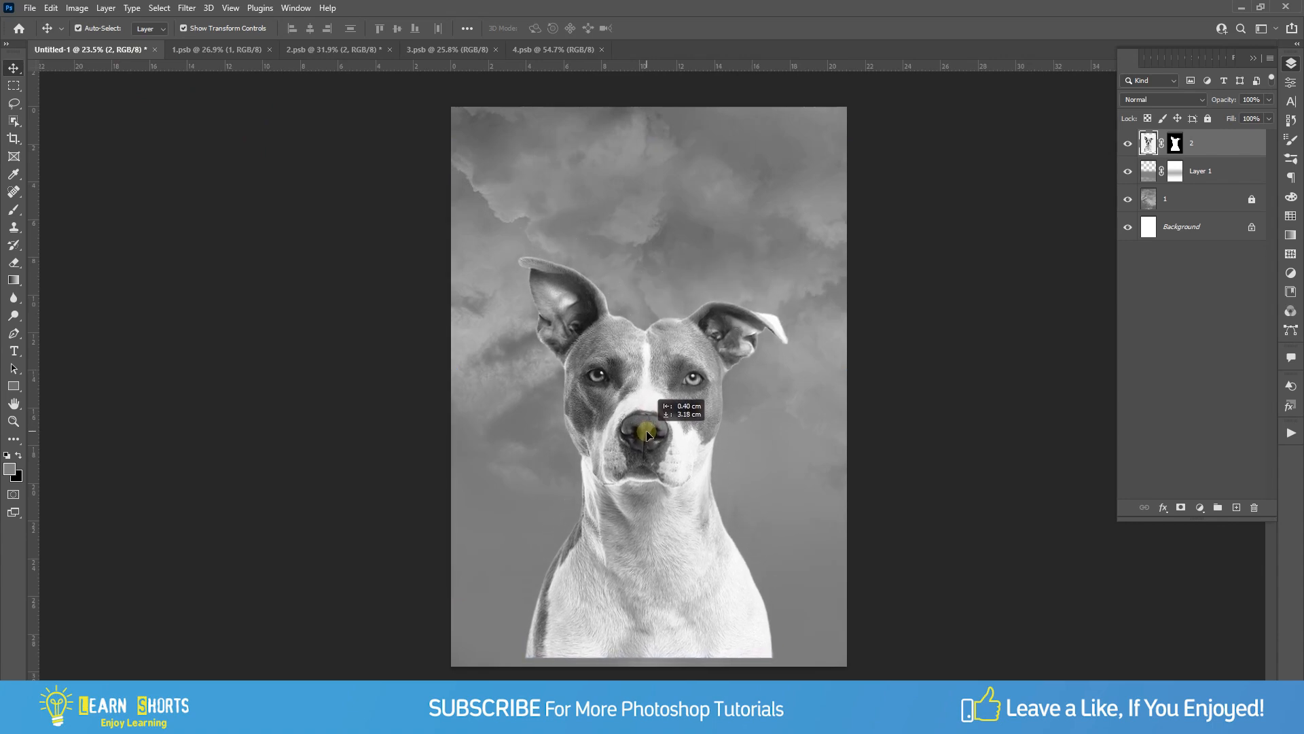
{"action": "left_click", "coordinate": [1194, 230], "text": "ctrl"}
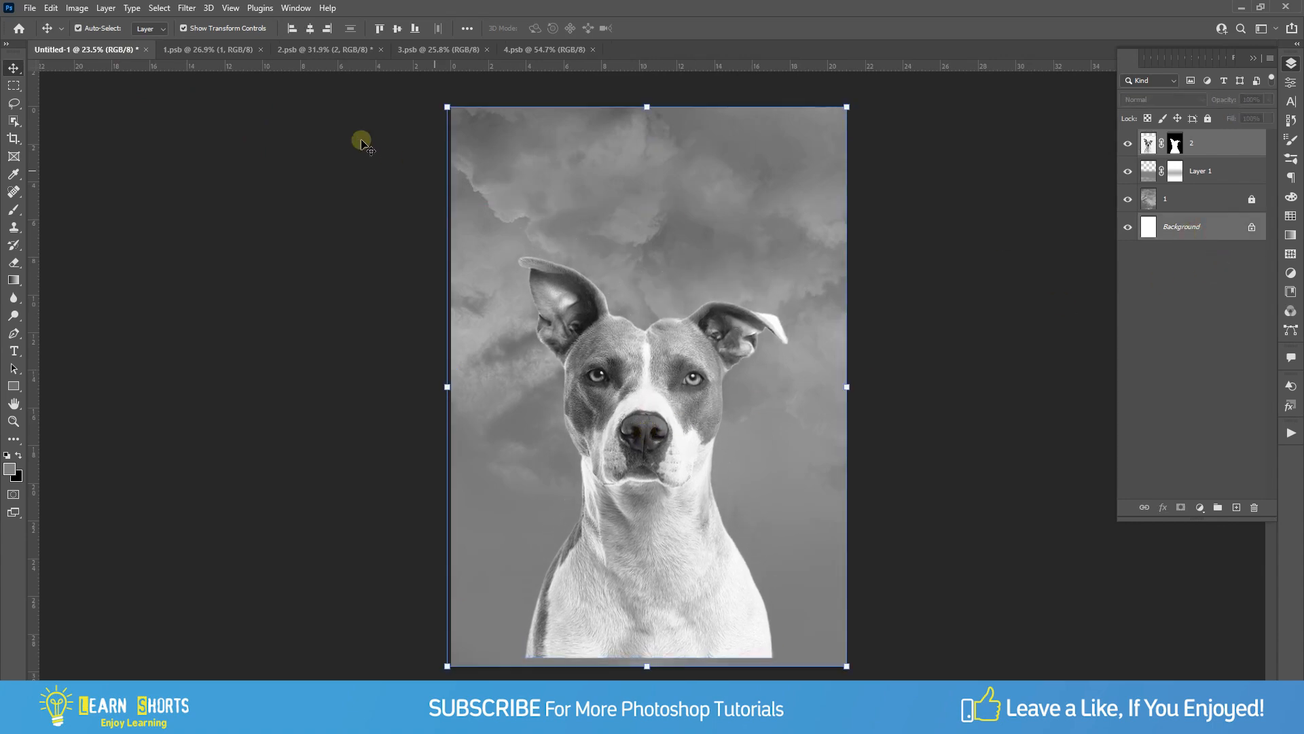
{"action": "left_click", "coordinate": [310, 28]}
{"action": "left_click", "coordinate": [276, 220]}
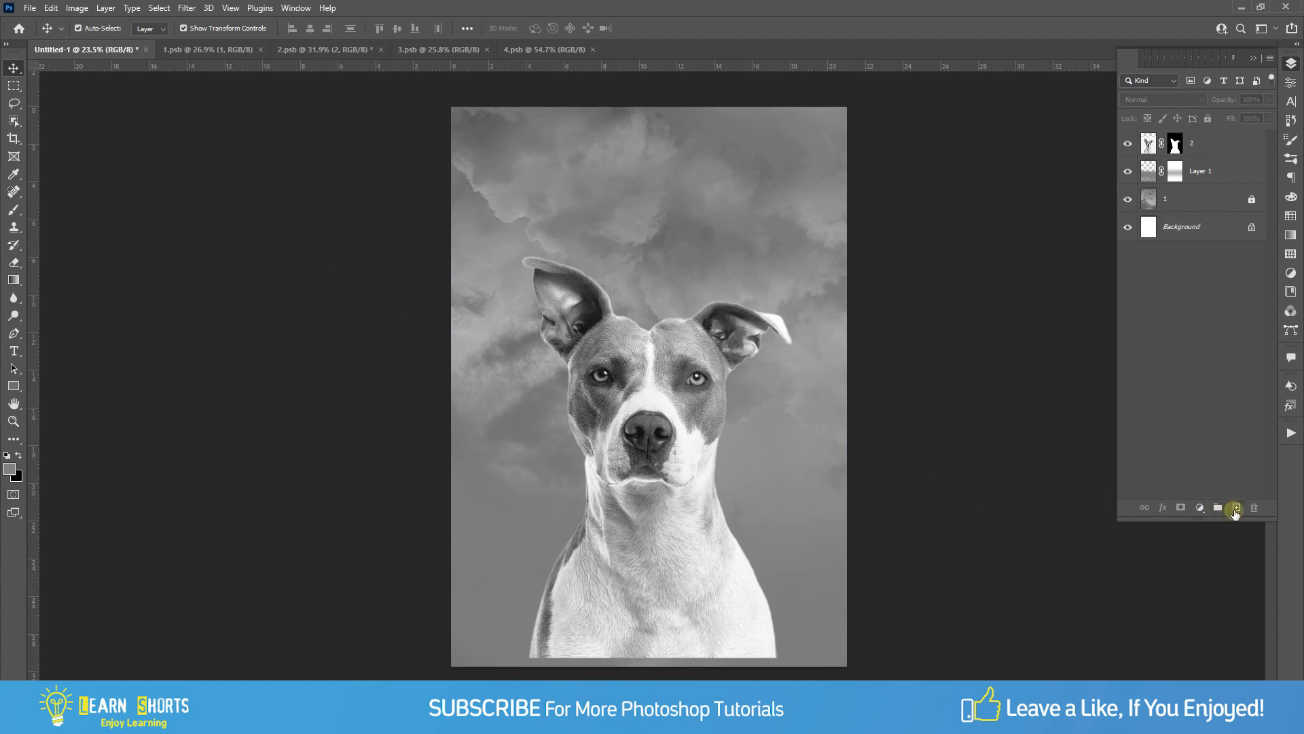
- On a new layer, paint a solid black spot over the dog's face with a soft 1890 px brush at 100% opacity
{"action": "left_click", "coordinate": [1235, 509]}
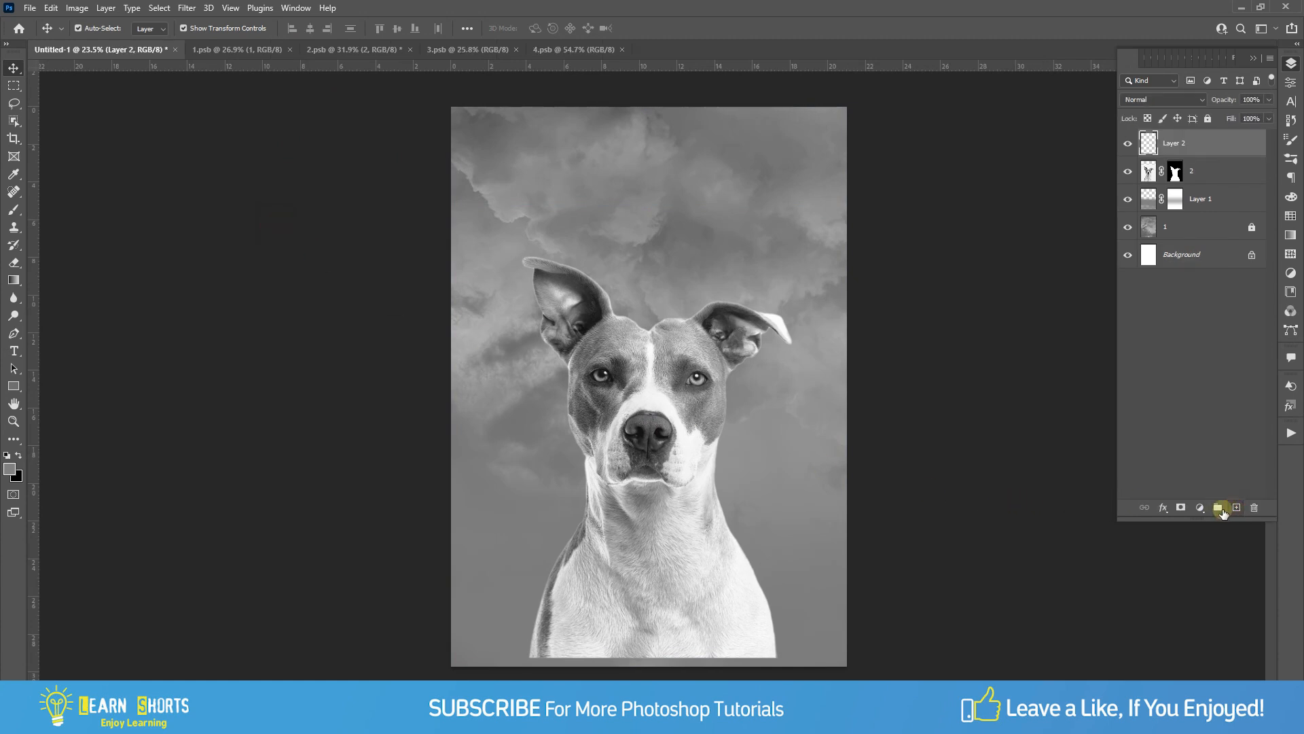
{"action": "left_click", "coordinate": [14, 209]}
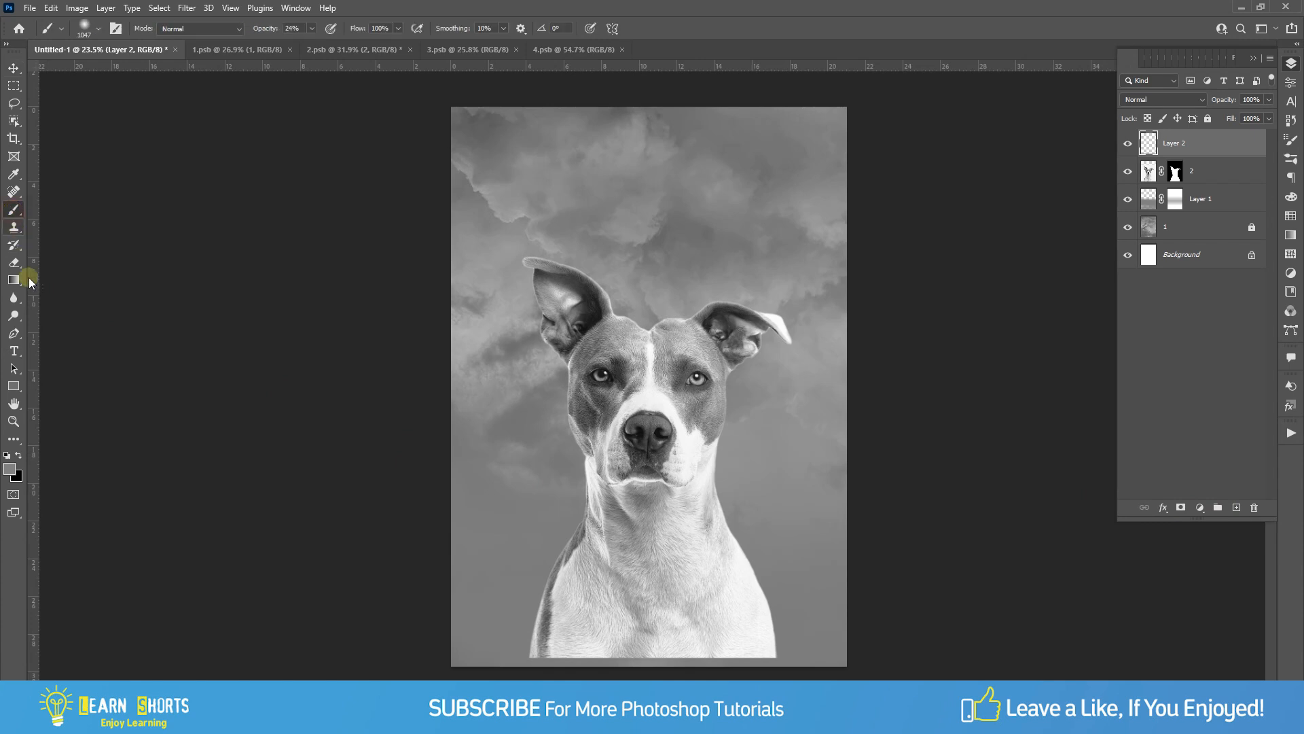
{"action": "left_click", "coordinate": [19, 454]}
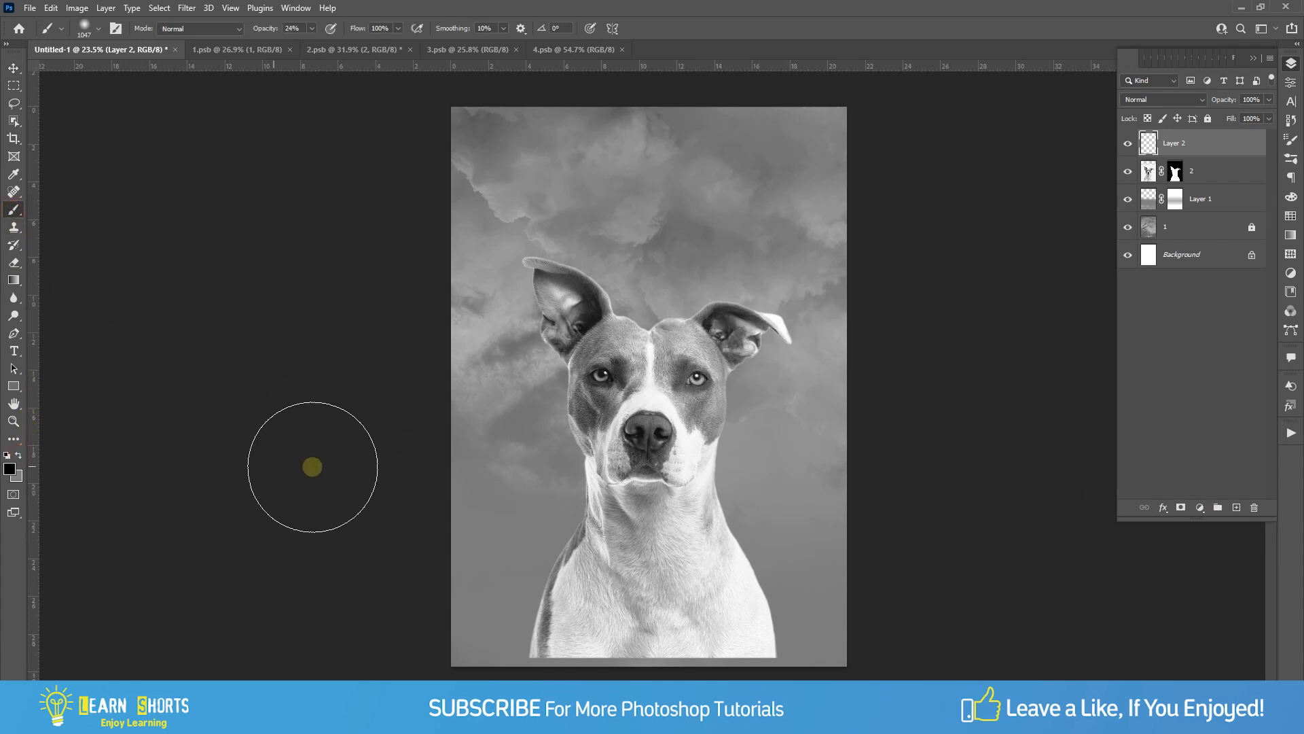
{"action": "left_click_drag", "start_coordinate": [638, 420], "coordinate": [700, 405]}
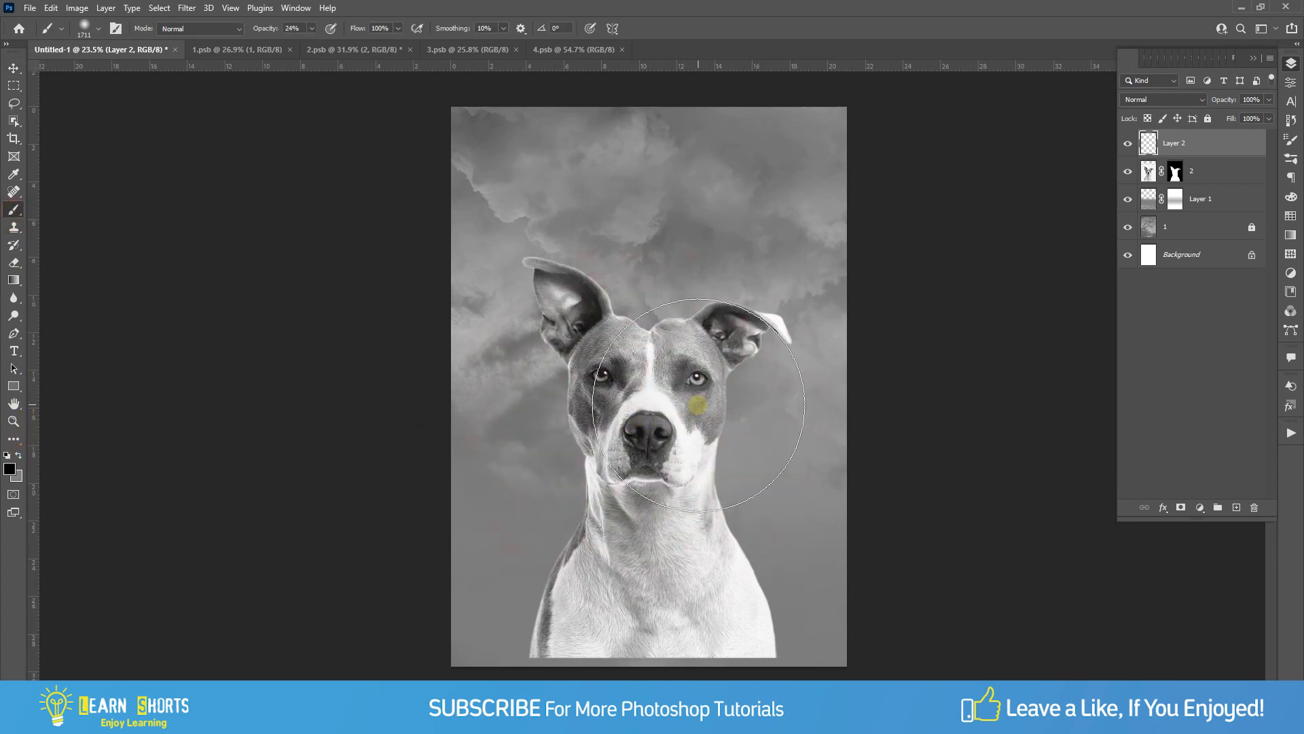
{"action": "left_click", "coordinate": [312, 28]}
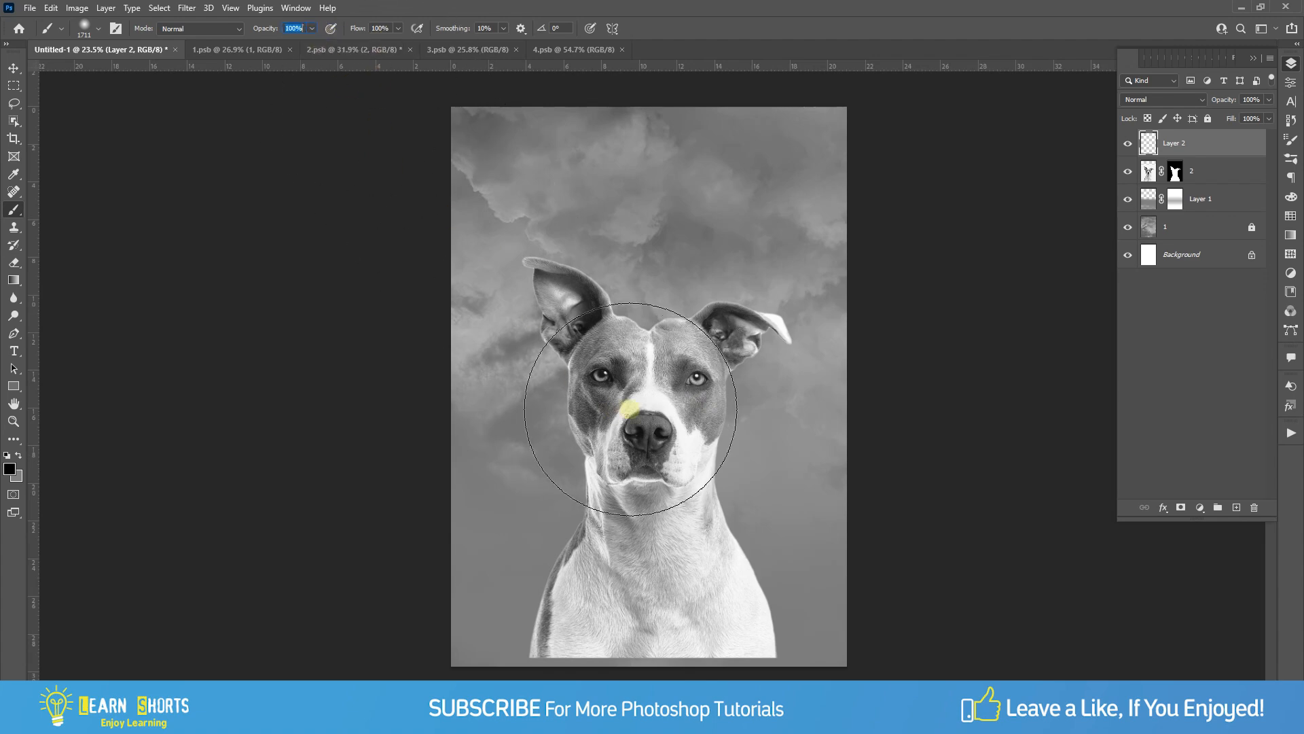
{"action": "left_click_drag", "start_coordinate": [640, 405], "coordinate": [654, 401]}
{"action": "left_click", "coordinate": [654, 400]}
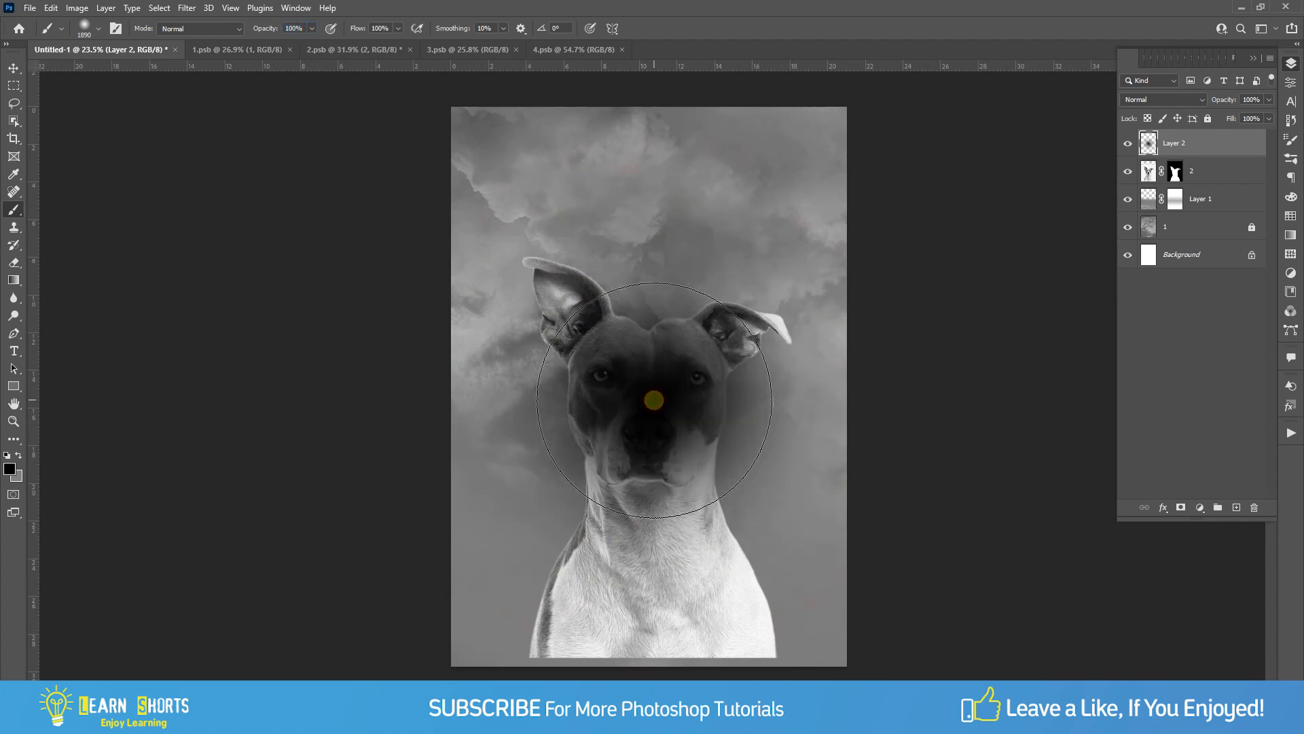
{"action": "left_click", "coordinate": [654, 401]}
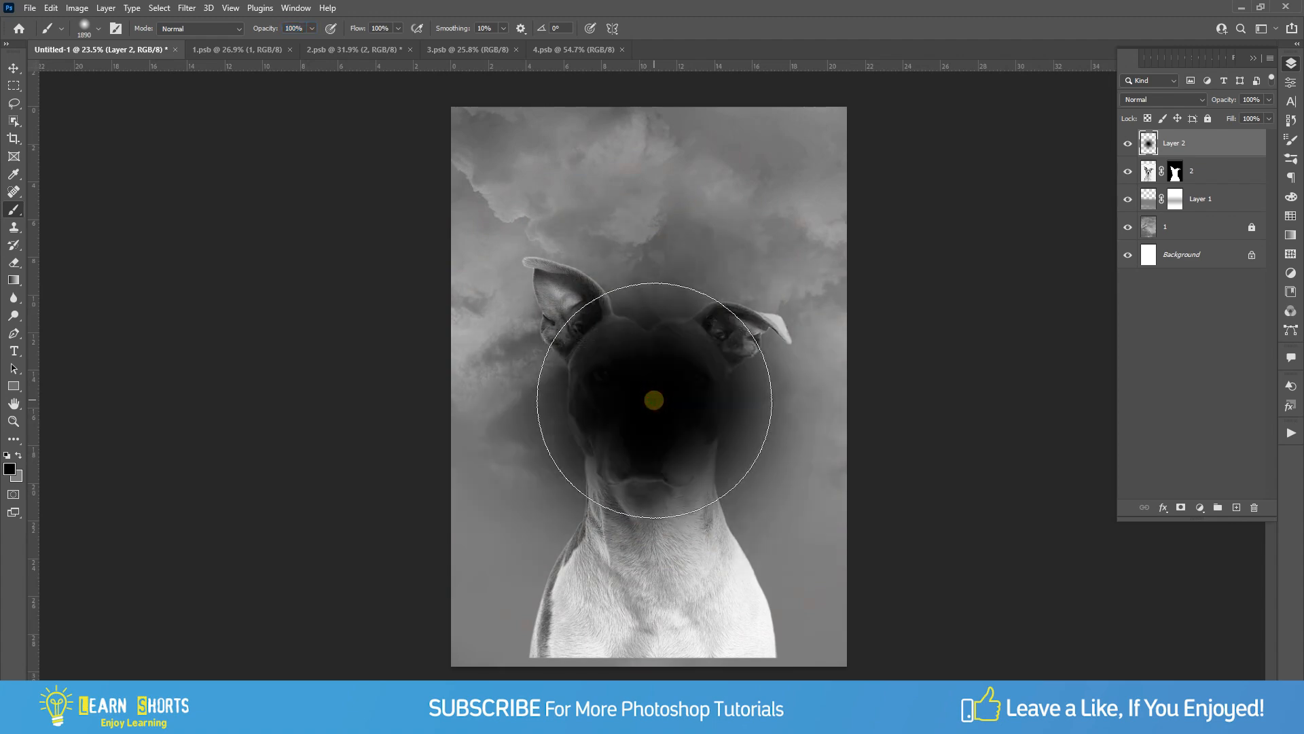
{"action": "left_click", "coordinate": [654, 401]}
- Squash the black spot vertically into a thin, full-width shadow strip across the base of the dog's chest
{"action": "left_click", "coordinate": [13, 68]}
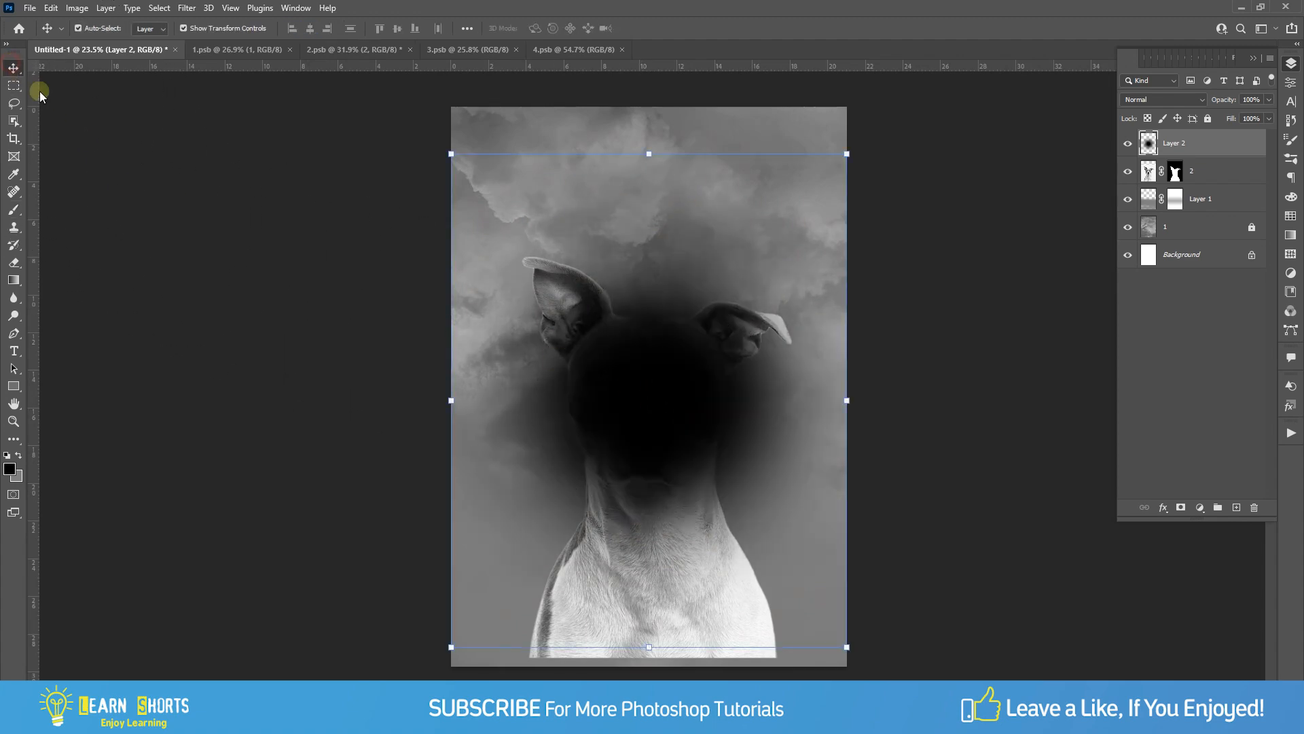
{"action": "left_click_drag", "start_coordinate": [654, 155], "coordinate": [667, 624]}
{"action": "key", "text": "Return"}
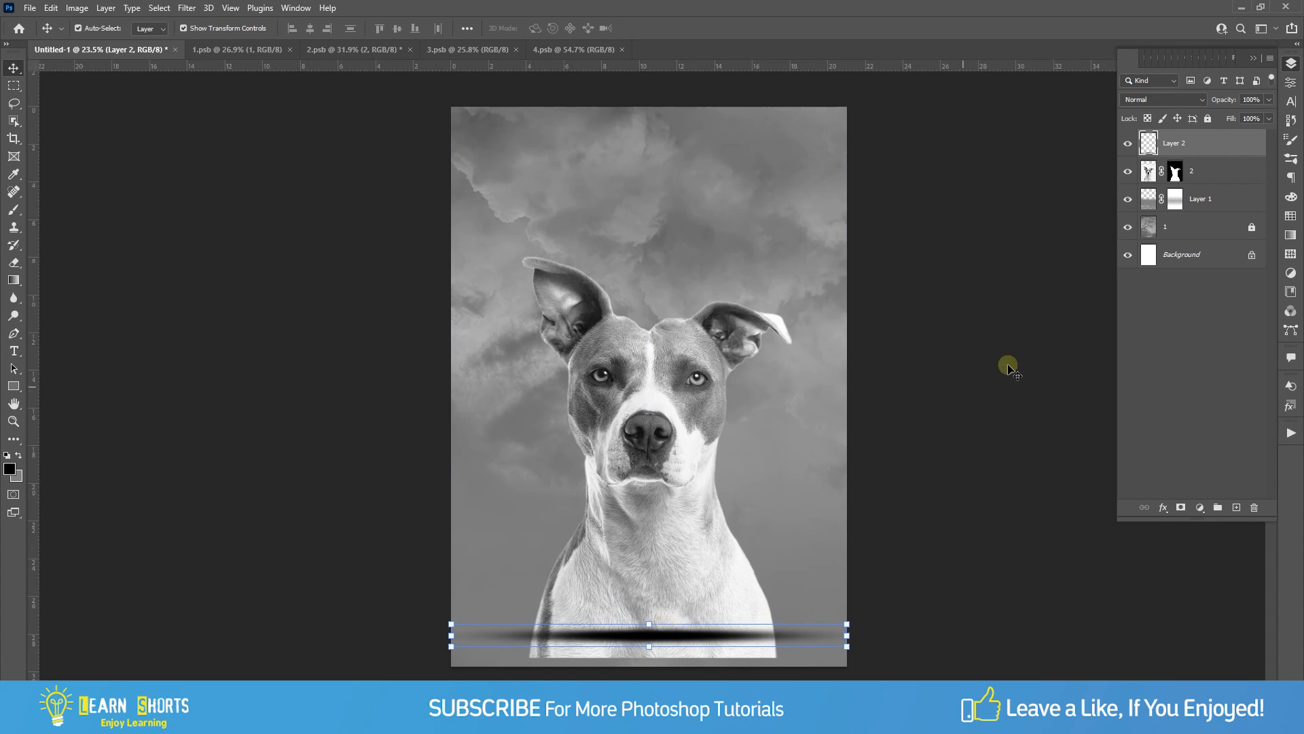
- Place the shadow layer beneath the dog layer and shift the shadow down to the dog's bottom edge
{"action": "left_click_drag", "start_coordinate": [1213, 153], "coordinate": [1211, 178]}
{"action": "left_click", "coordinate": [848, 642]}
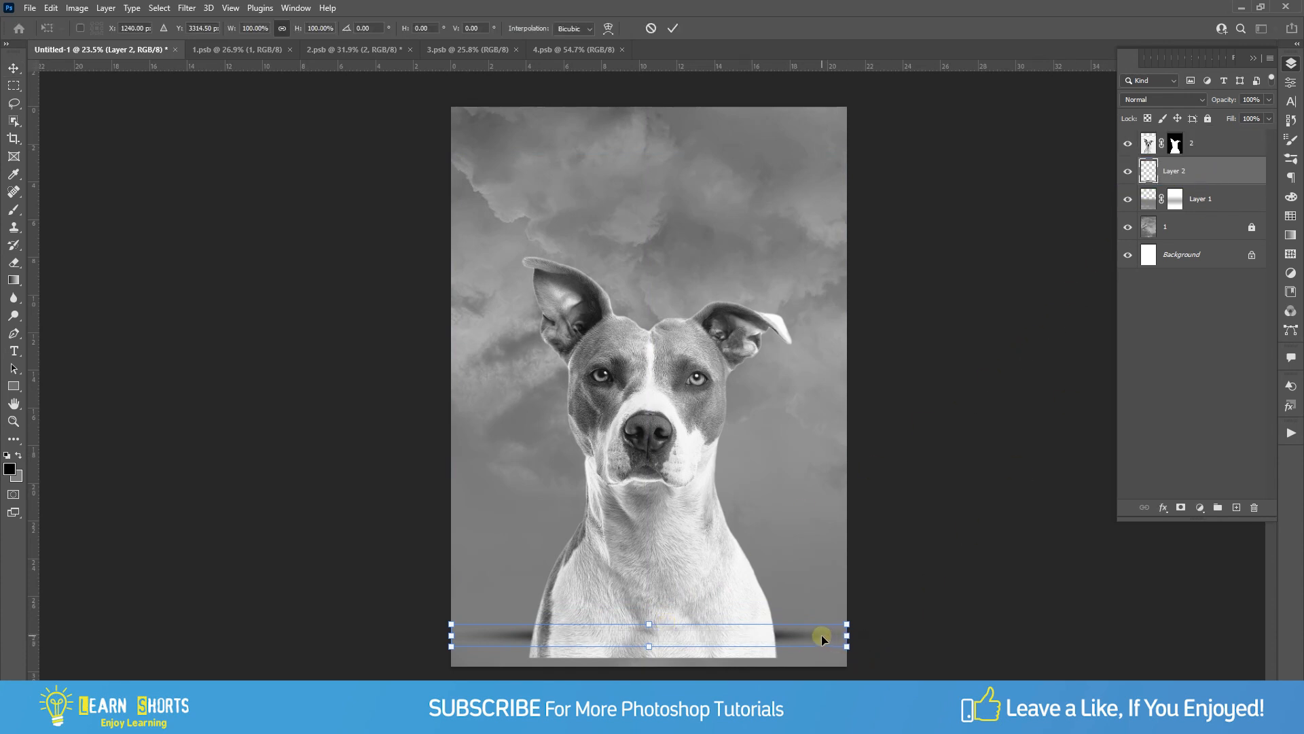
{"action": "left_click_drag", "start_coordinate": [821, 636], "coordinate": [822, 661]}
{"action": "key", "text": "Return"}
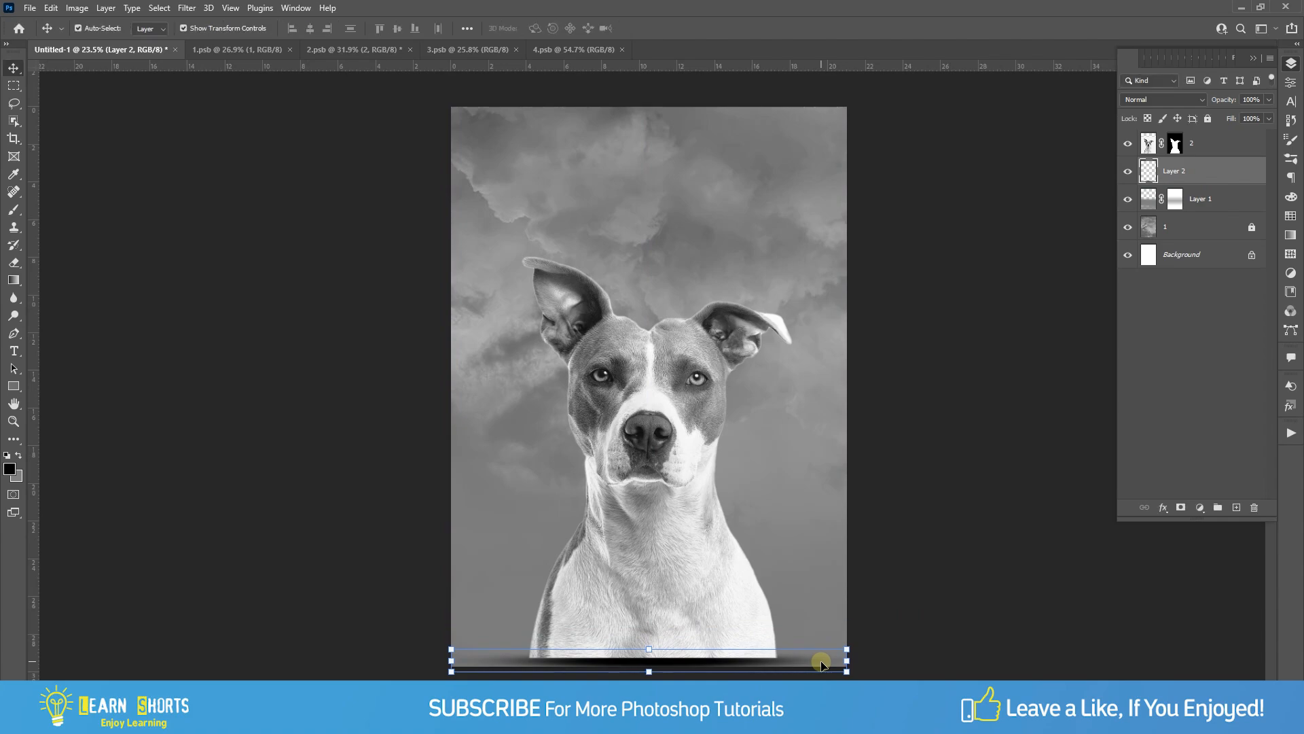
- Duplicate the shadow layer above the dog layer and set the copy's opacity to 66%
{"action": "scroll", "coordinate": [792, 652], "scroll_direction": "up", "scroll_amount": 5}
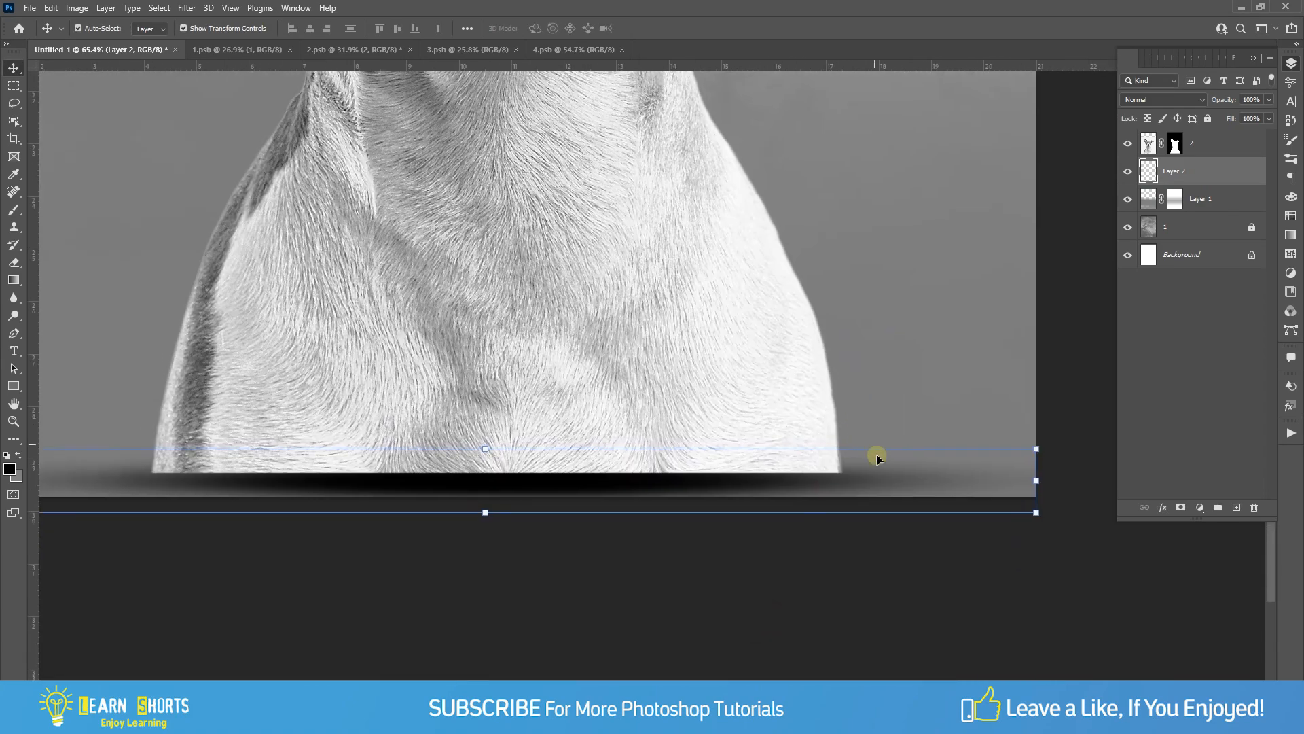
{"action": "left_click_drag", "start_coordinate": [866, 482], "coordinate": [952, 553]}
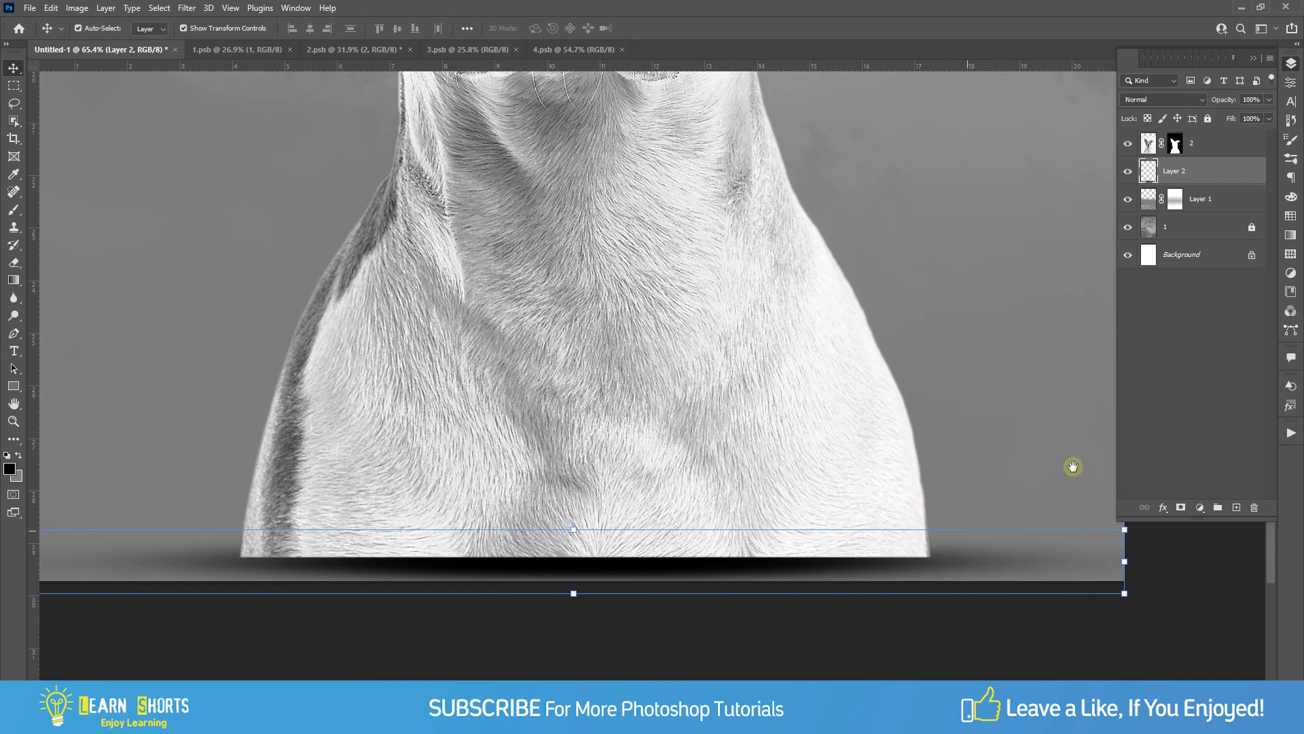
{"action": "left_click_drag", "start_coordinate": [1224, 165], "coordinate": [1216, 102]}
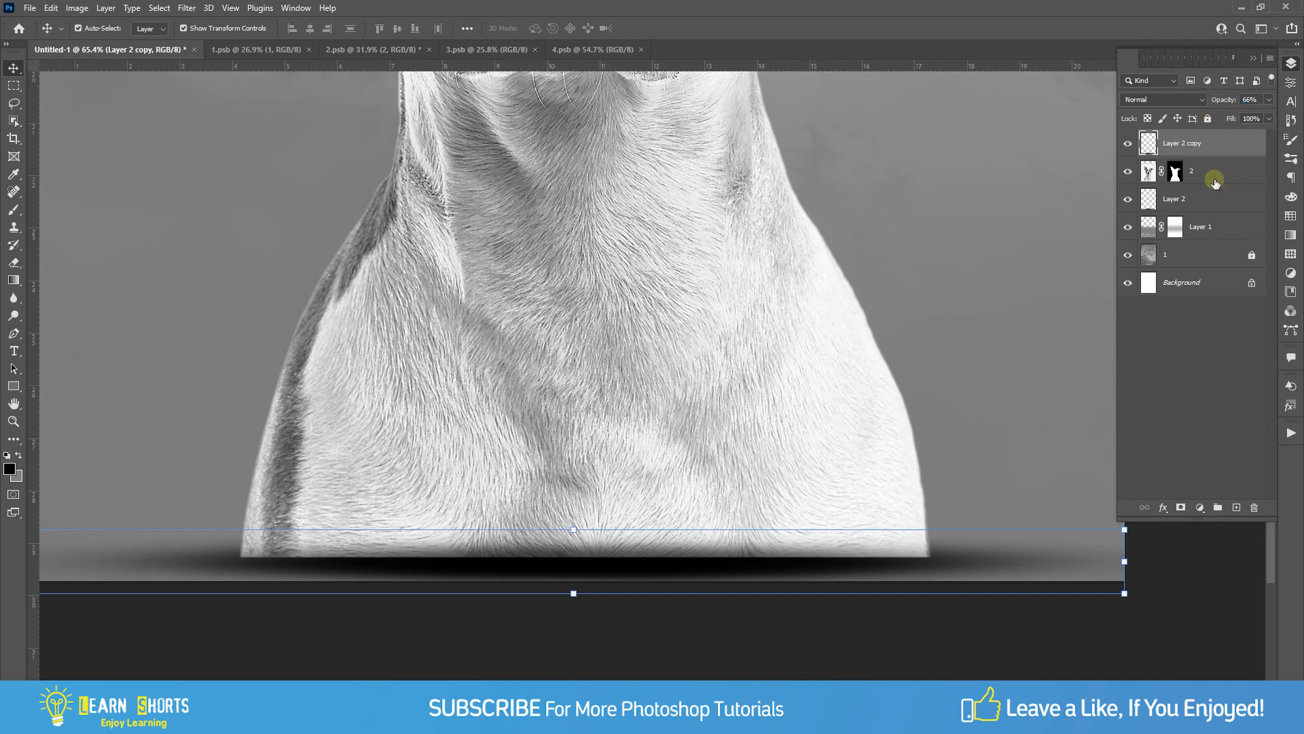
{"action": "left_click", "coordinate": [1197, 585]}
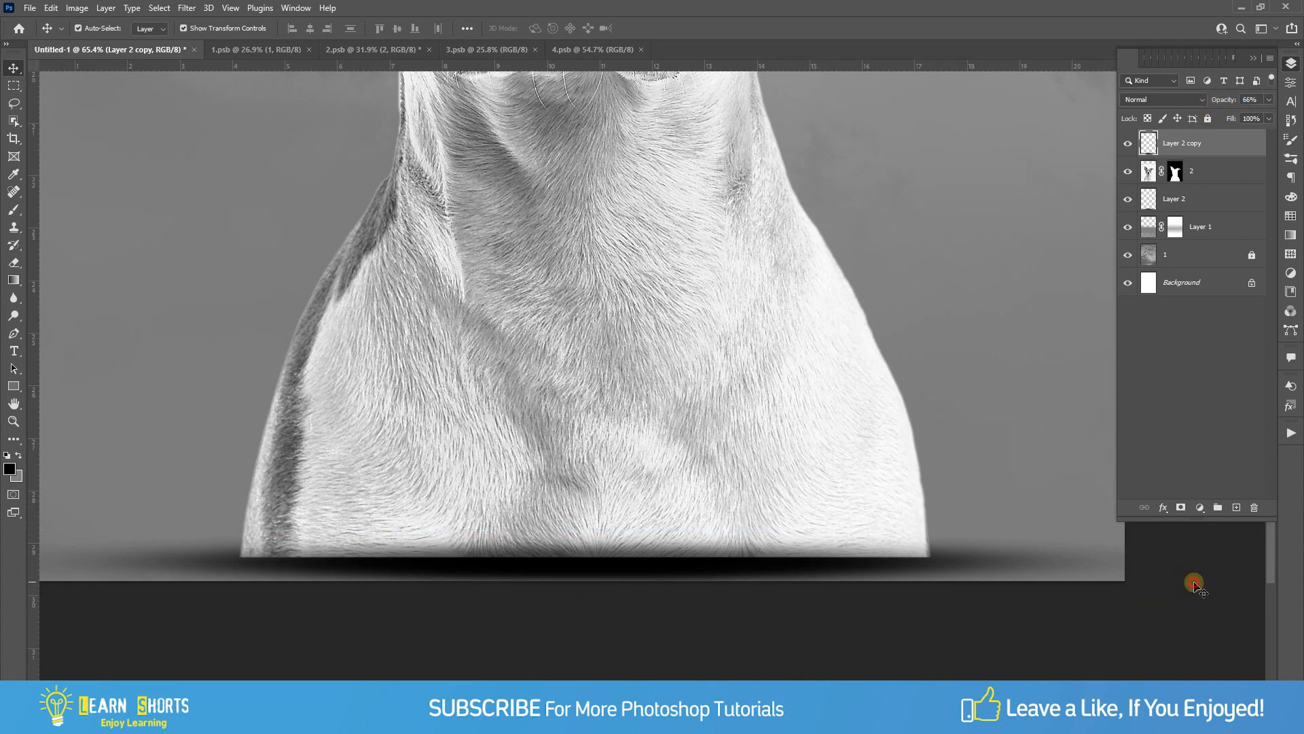
- Bring the dark tree bark image from 3.psb into the composite as the top layer, centred on the canvas
{"action": "key", "text": "ctrl+0"}
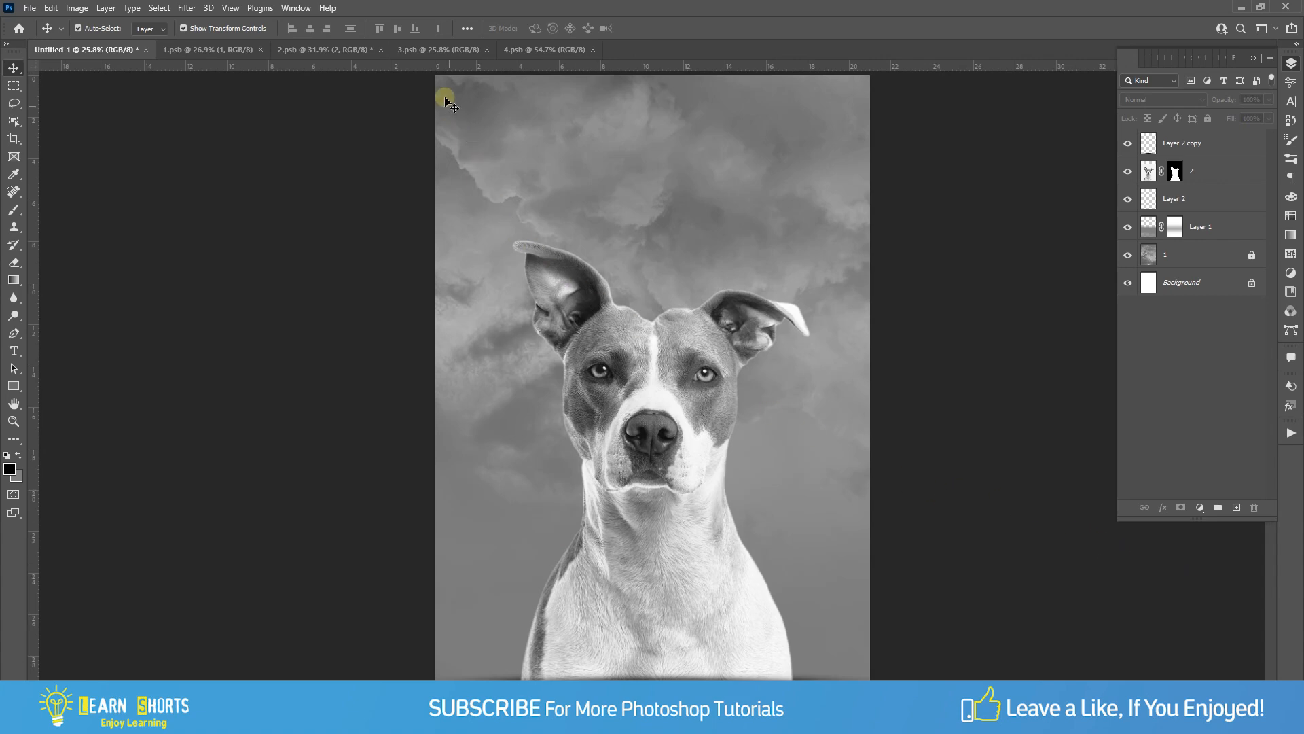
{"action": "left_click", "coordinate": [438, 50]}
{"action": "left_click", "coordinate": [608, 250]}
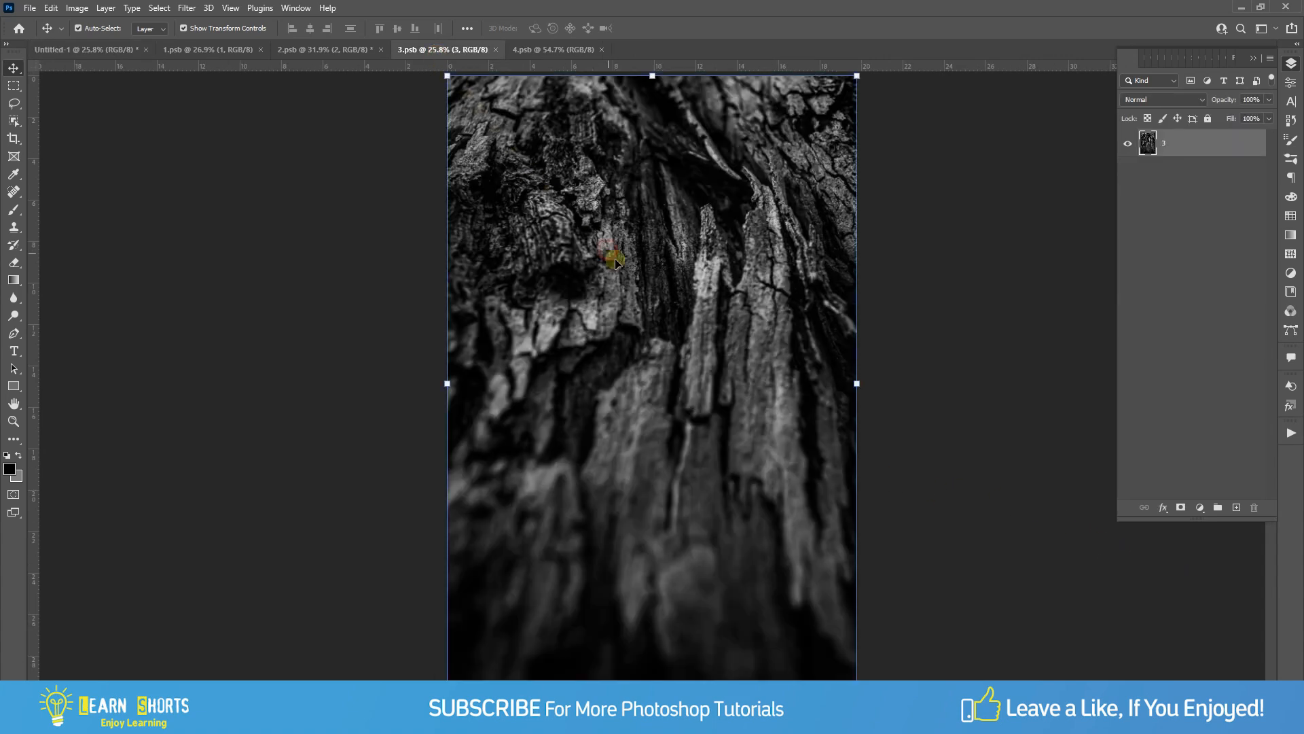
{"action": "left_click_drag", "start_coordinate": [694, 292], "coordinate": [125, 49]}
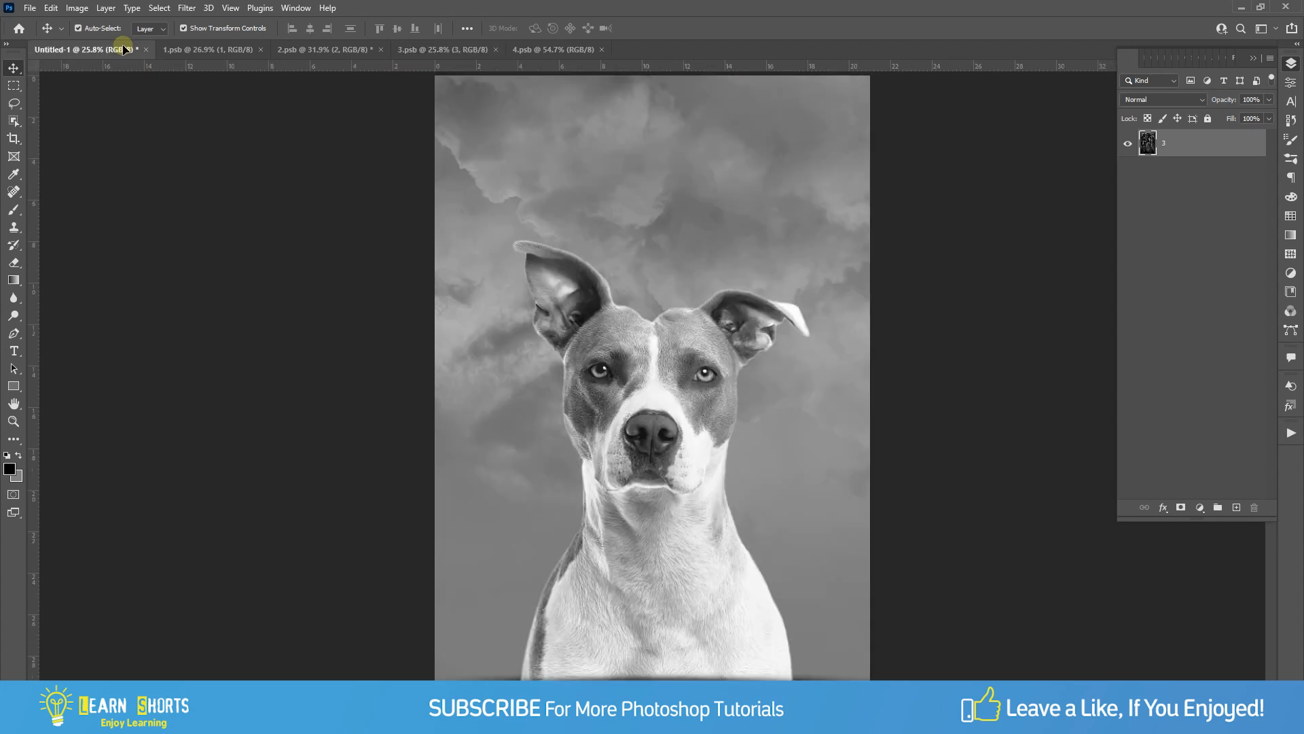
{"action": "left_click_drag", "start_coordinate": [632, 386], "coordinate": [664, 392]}
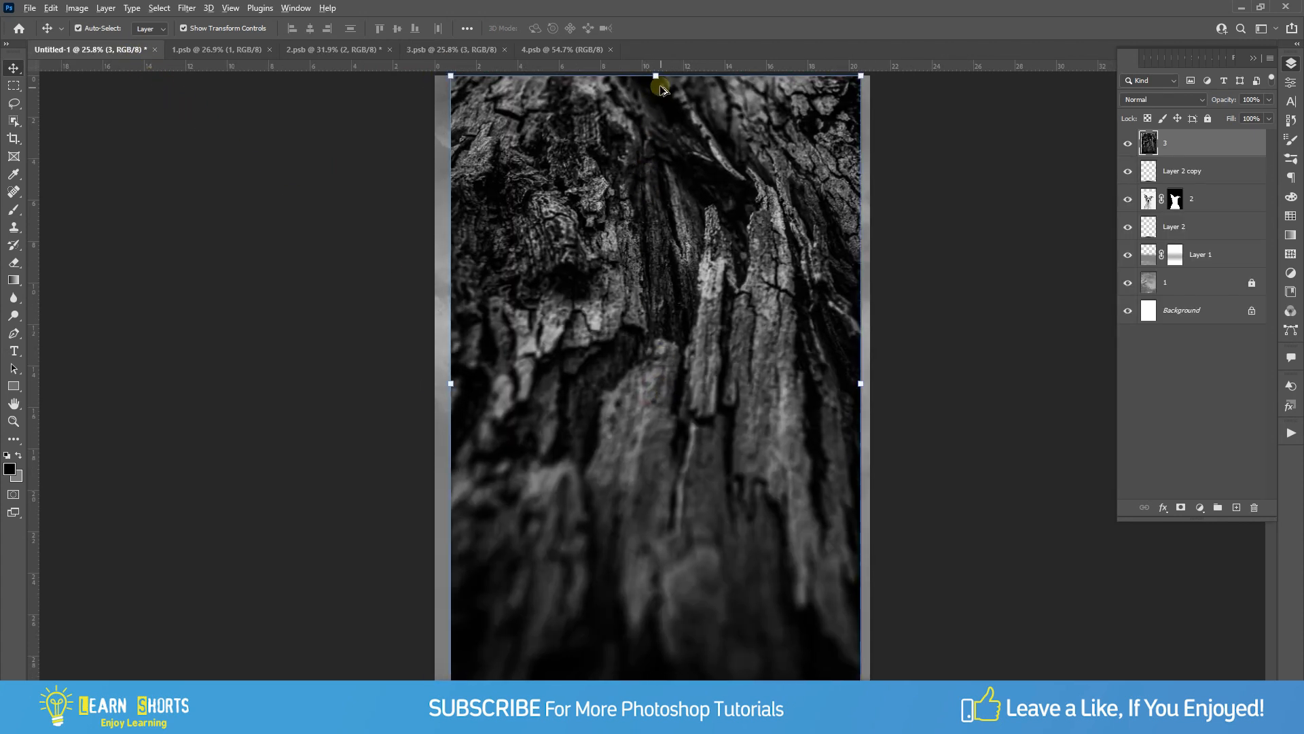
- Scale the bark layer to about 66% width and 60% height and place it over the dog's chest, just below the nose
{"action": "left_click_drag", "start_coordinate": [657, 82], "coordinate": [621, 215]}
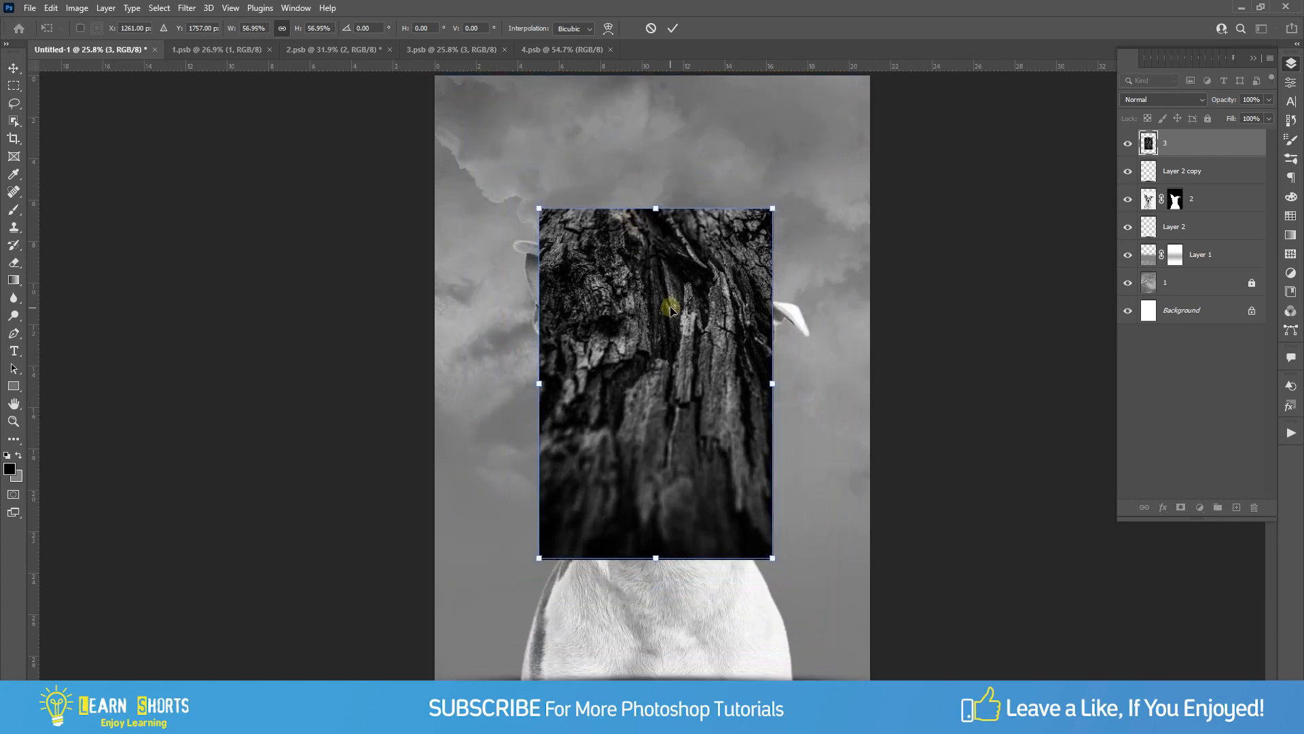
{"action": "left_click_drag", "start_coordinate": [669, 316], "coordinate": [669, 535]}
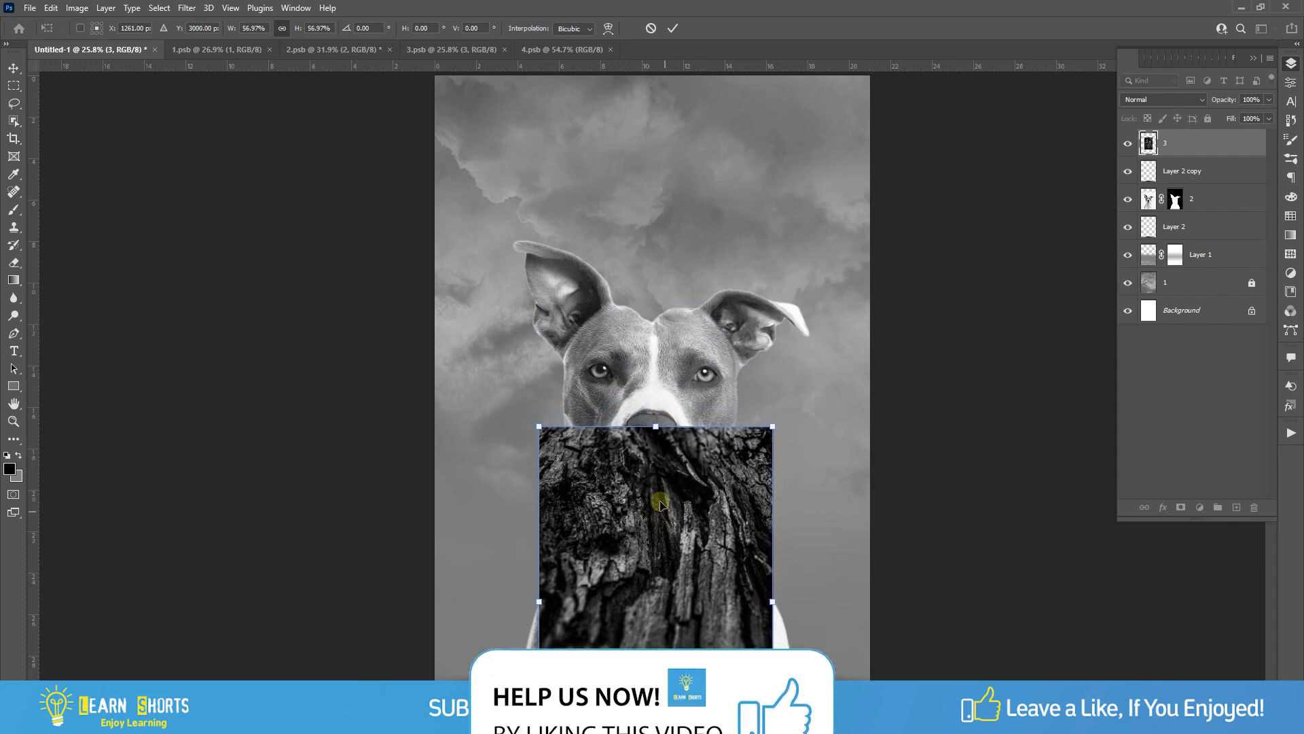
{"action": "left_click_drag", "start_coordinate": [654, 429], "coordinate": [656, 423]}
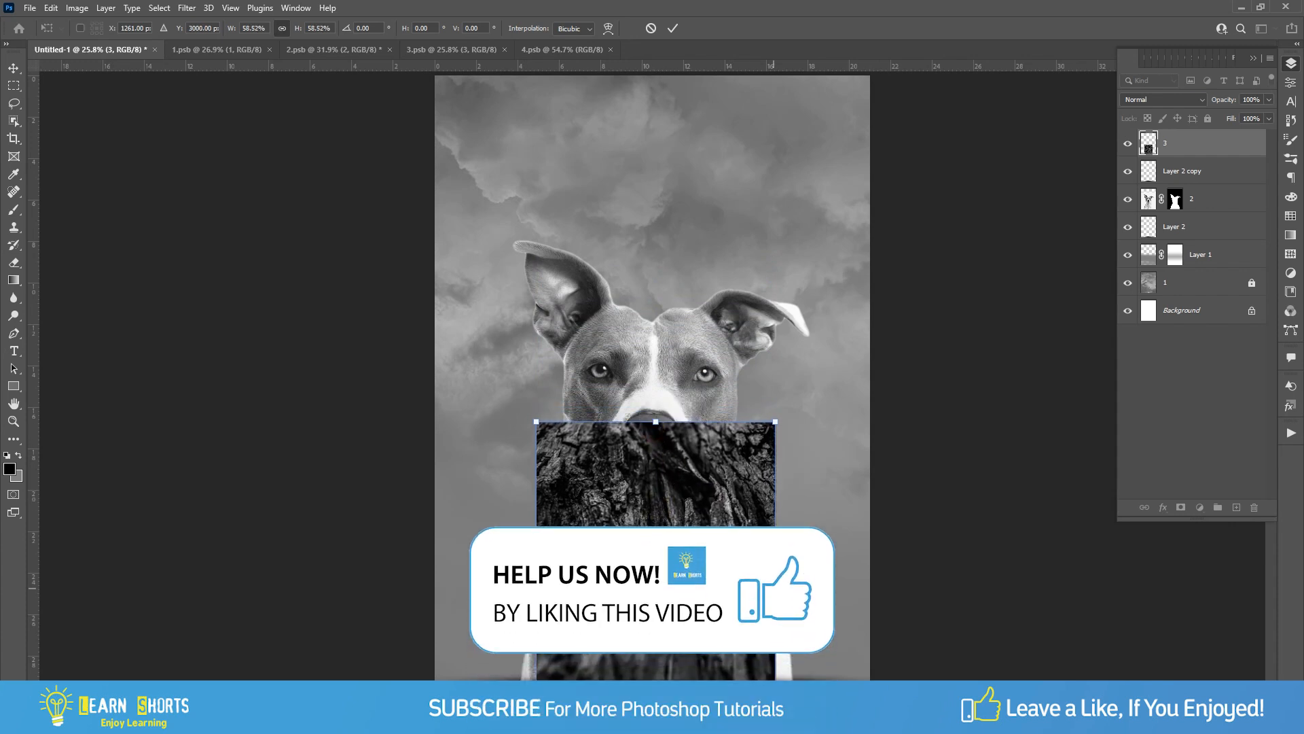
{"action": "left_click_drag", "start_coordinate": [776, 601], "coordinate": [795, 625]}
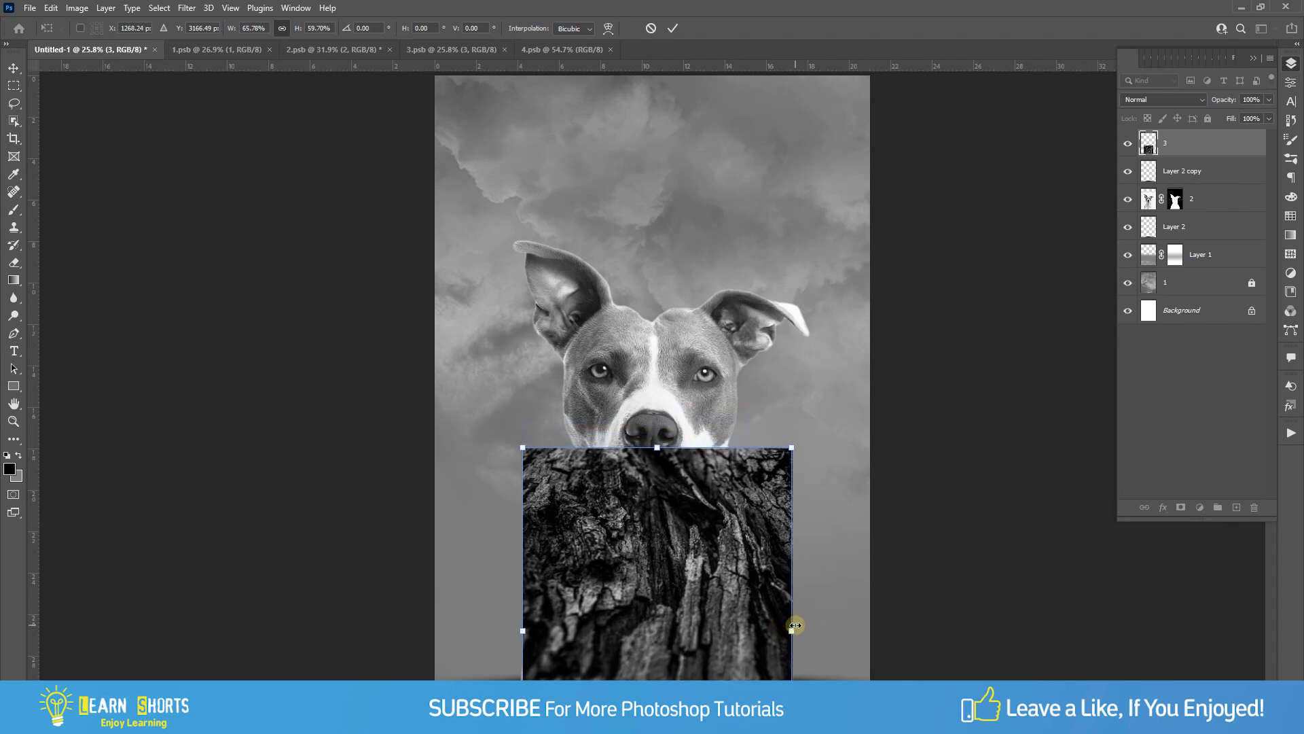
{"action": "key", "text": "Return"}
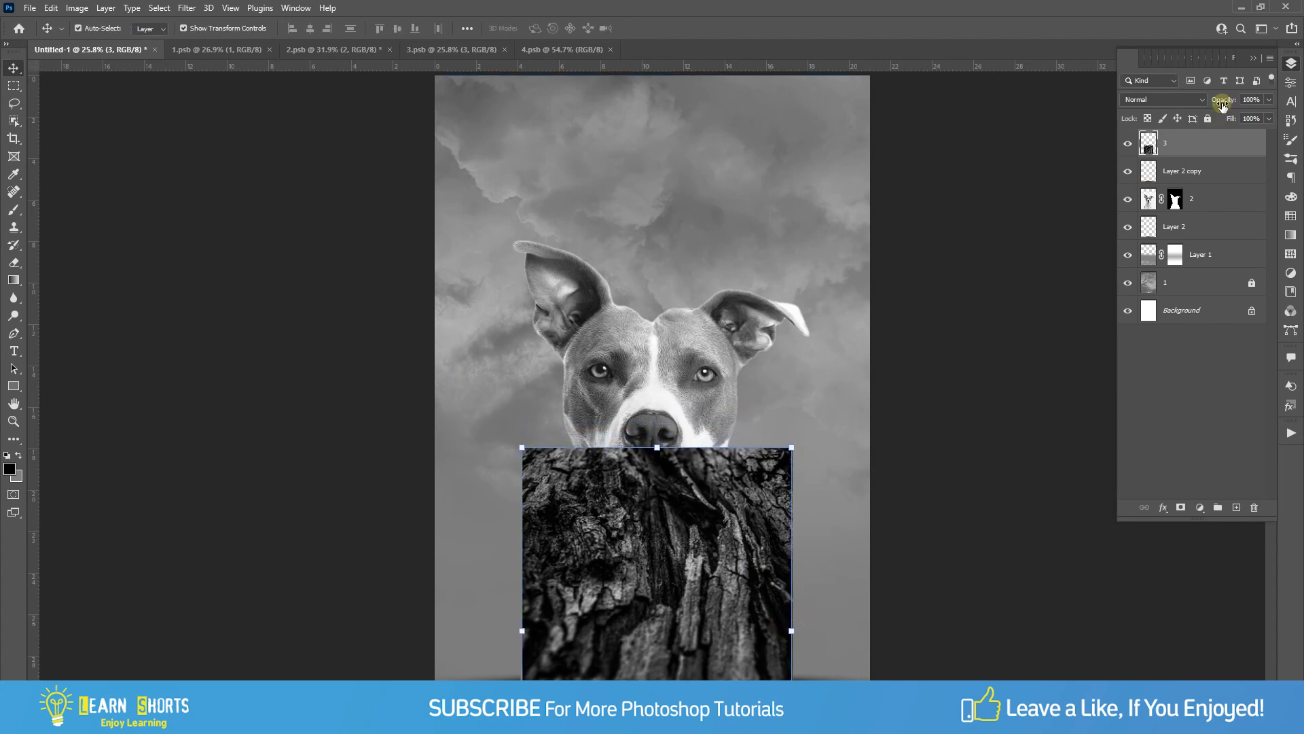
- Lower and shorten the bark layer to about 93% height with 80% opacity as a positioning aid, and restore its opacity to 100%
{"action": "left_click_drag", "start_coordinate": [1212, 102], "coordinate": [1209, 102]}
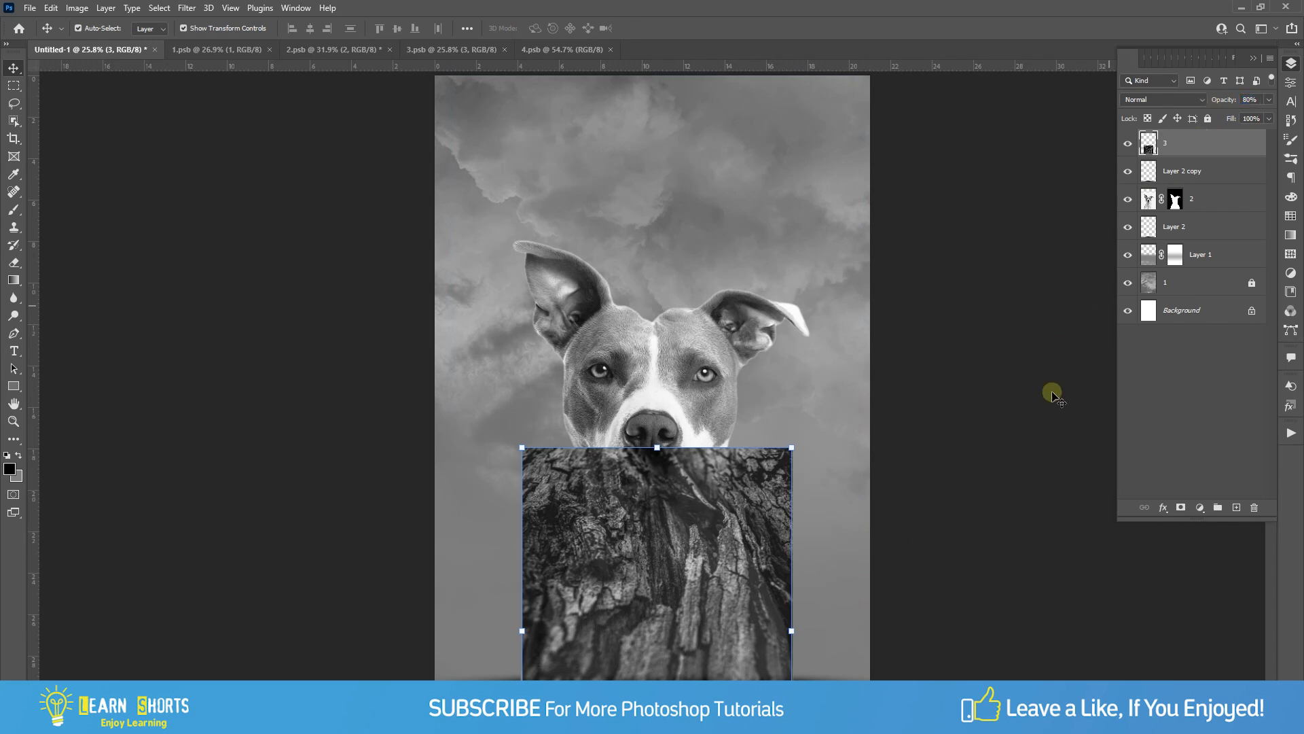
{"action": "left_click_drag", "start_coordinate": [719, 544], "coordinate": [720, 555]}
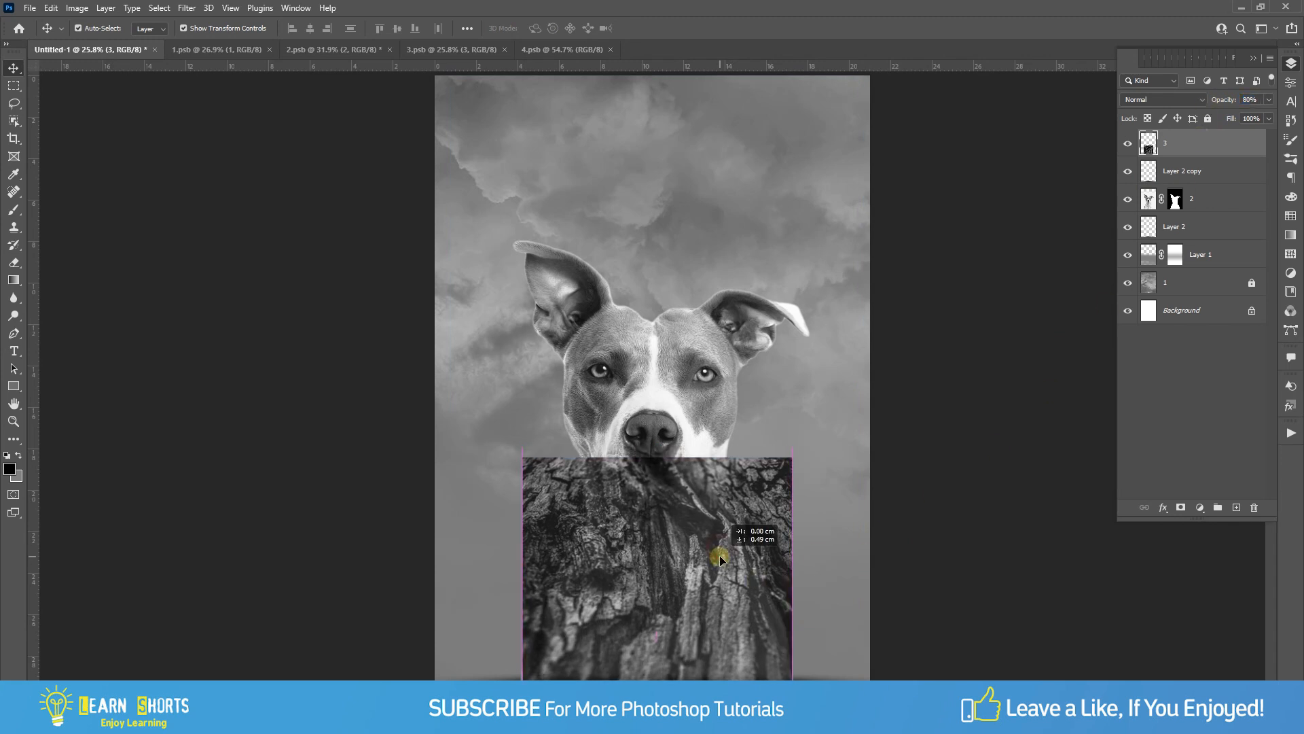
{"action": "left_click_drag", "start_coordinate": [656, 458], "coordinate": [657, 474]}
{"action": "left_click_drag", "start_coordinate": [673, 558], "coordinate": [673, 550]}
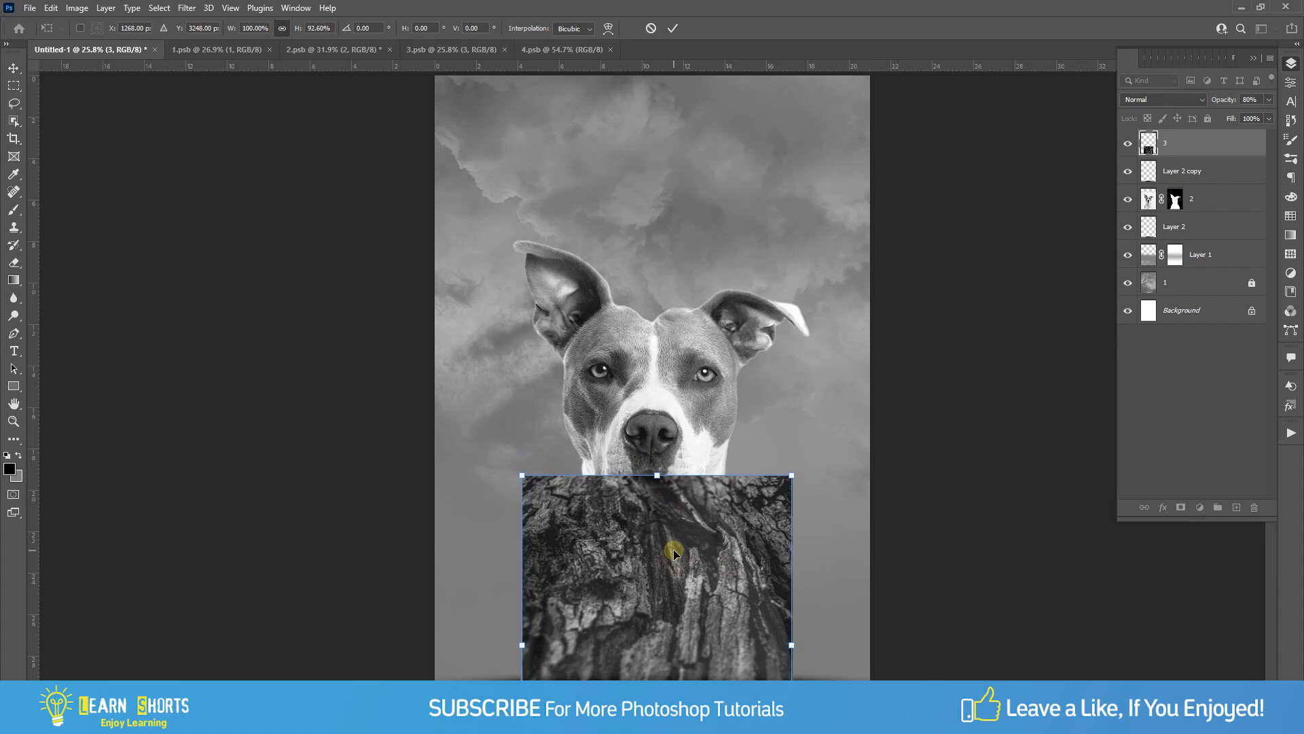
{"action": "key", "text": "Return"}
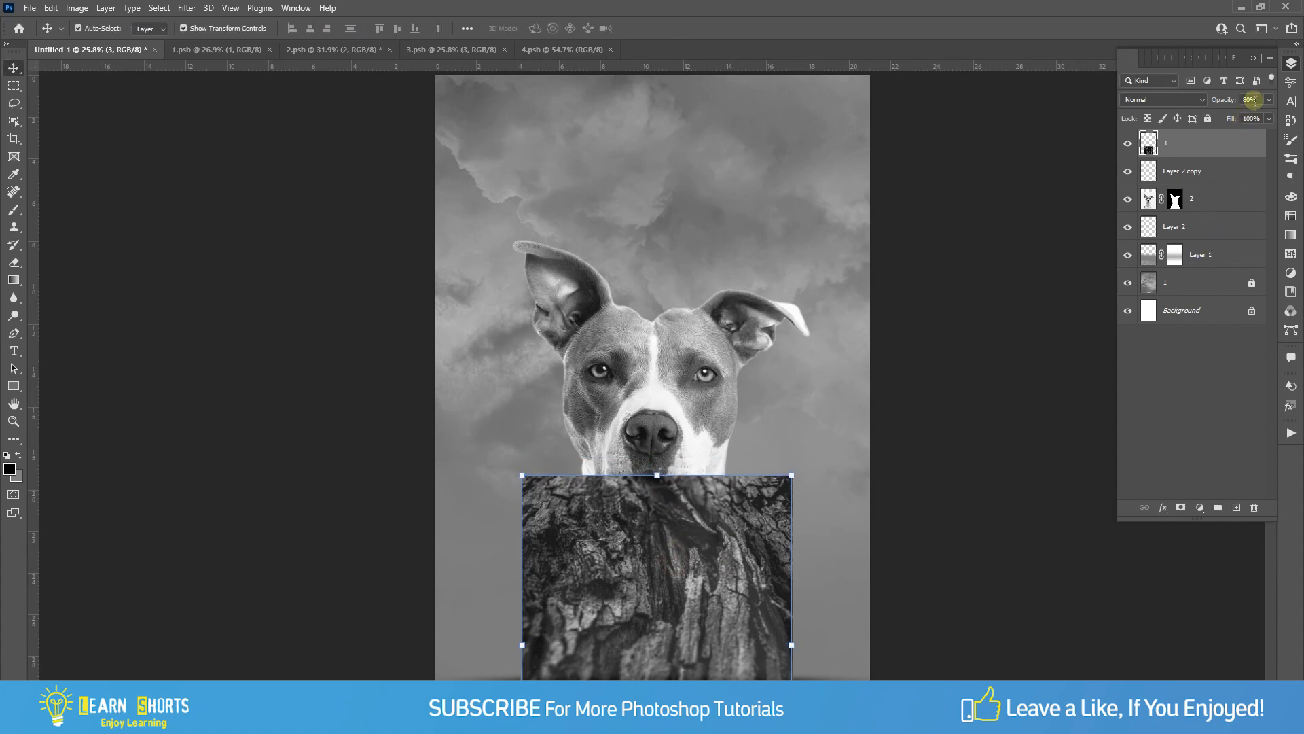
{"action": "type", "text": "100"}
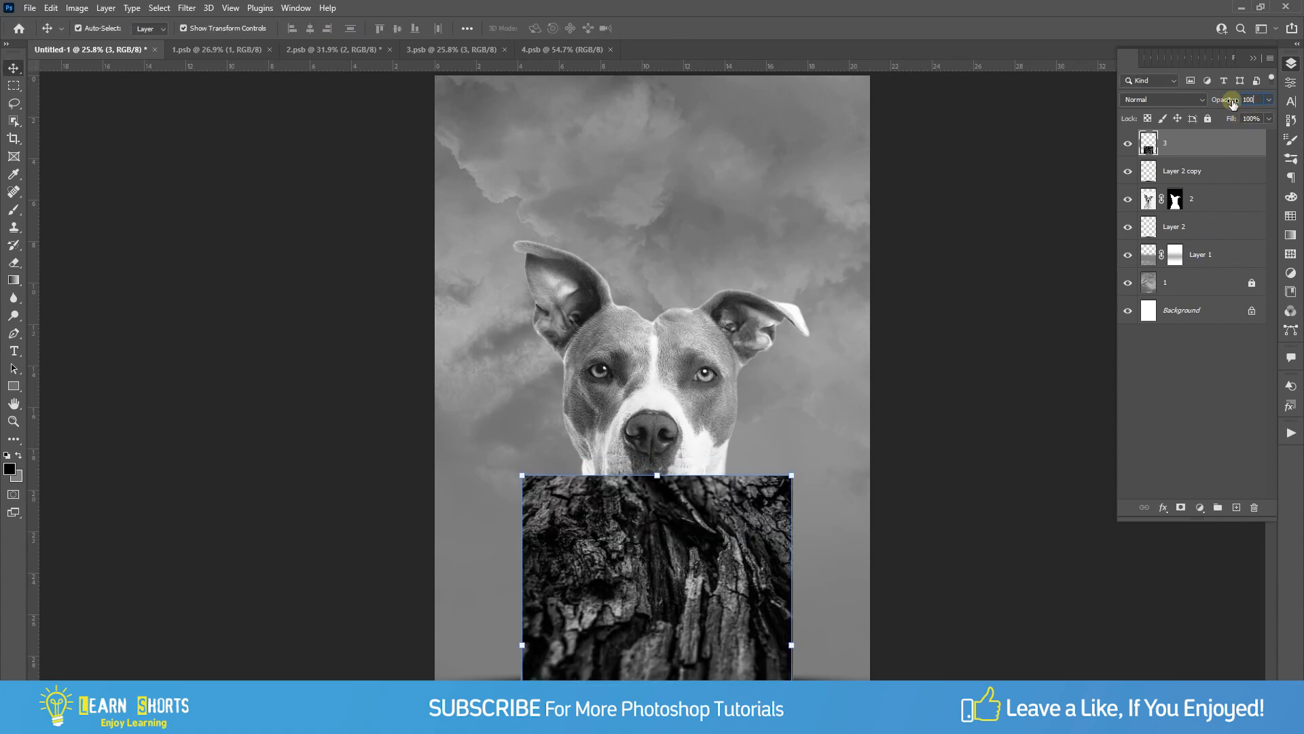
- Load the dog's outline from layer 2's mask as a selection and apply it as a mask on the bark layer
{"action": "left_click", "coordinate": [1200, 198]}
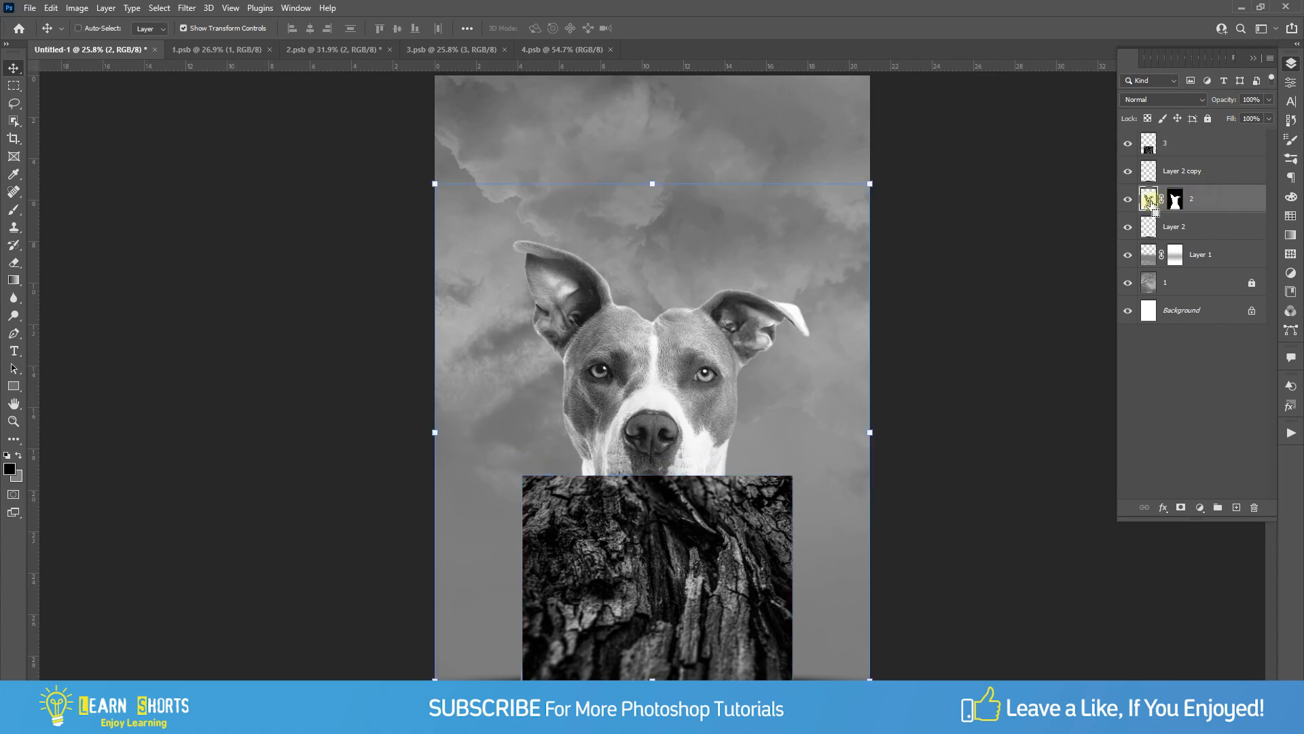
{"action": "left_click", "coordinate": [1148, 200], "text": "ctrl"}
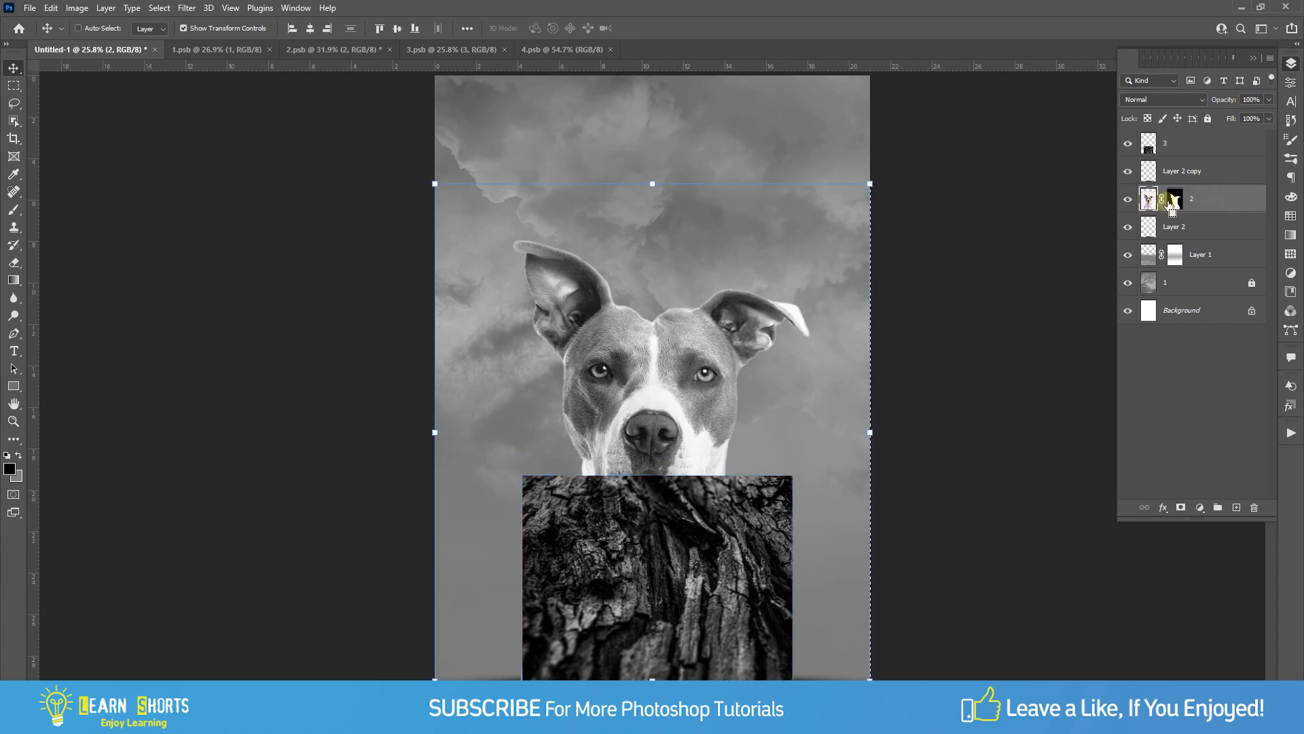
{"action": "key", "text": "ctrl+d"}
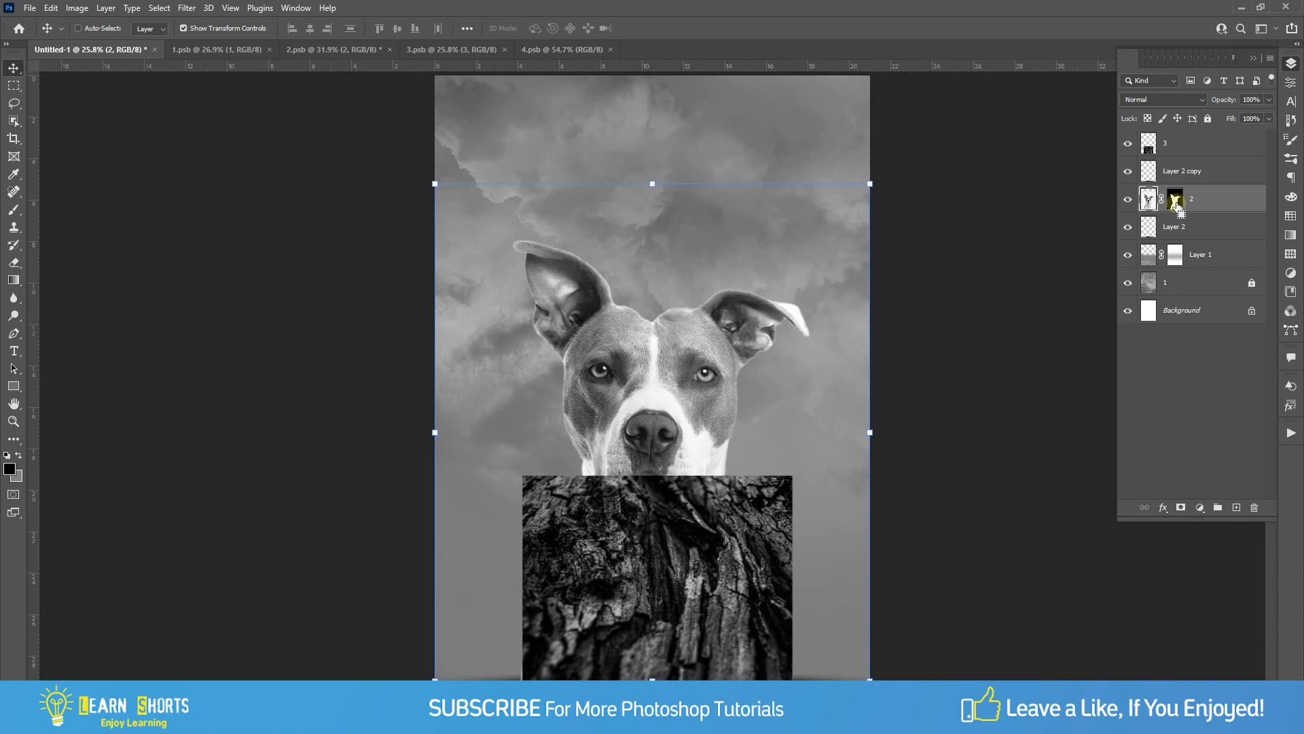
{"action": "left_click", "coordinate": [1176, 202], "text": "ctrl"}
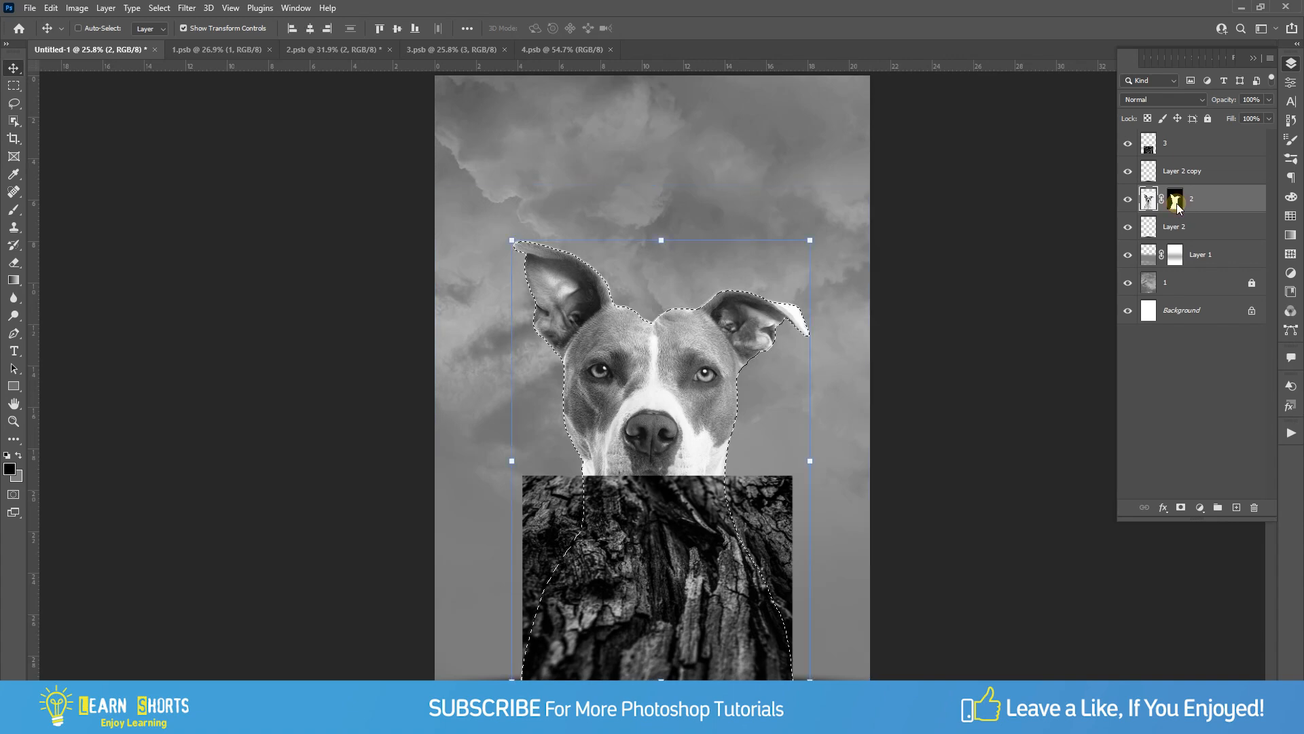
{"action": "left_click", "coordinate": [1181, 144]}
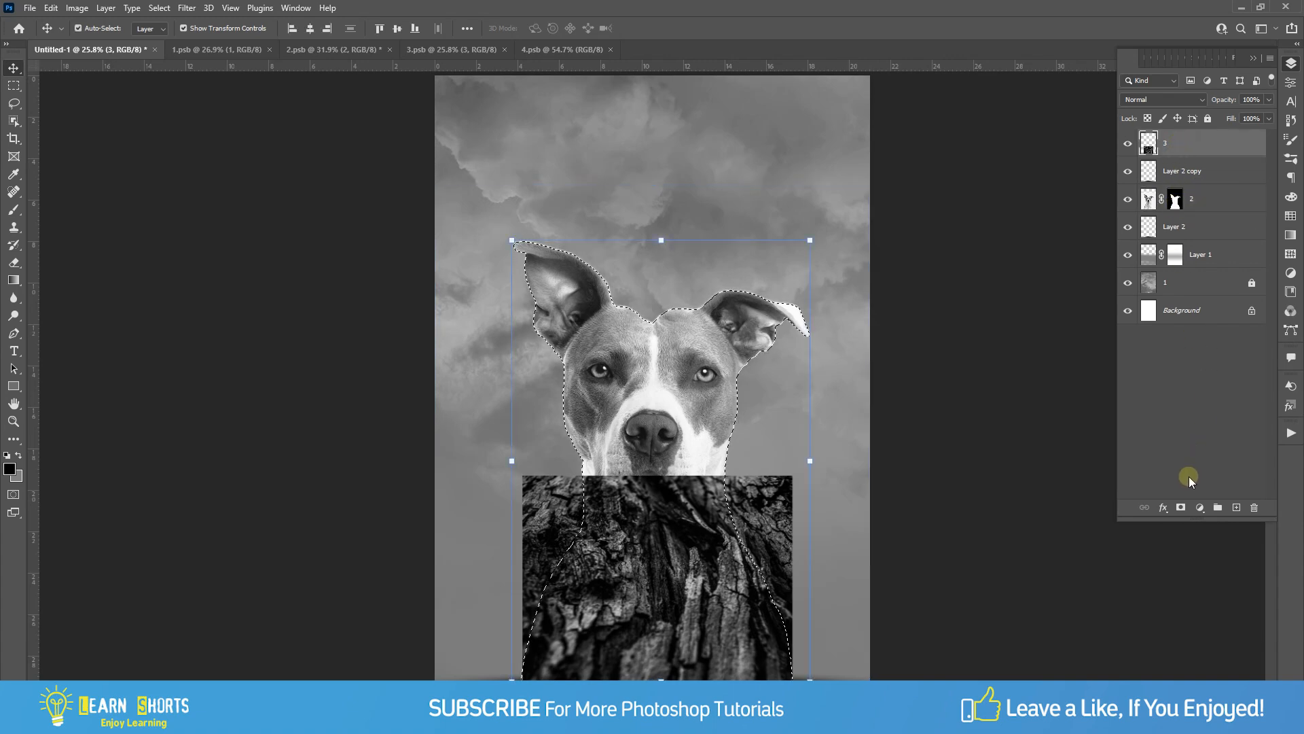
{"action": "left_click", "coordinate": [1180, 507]}
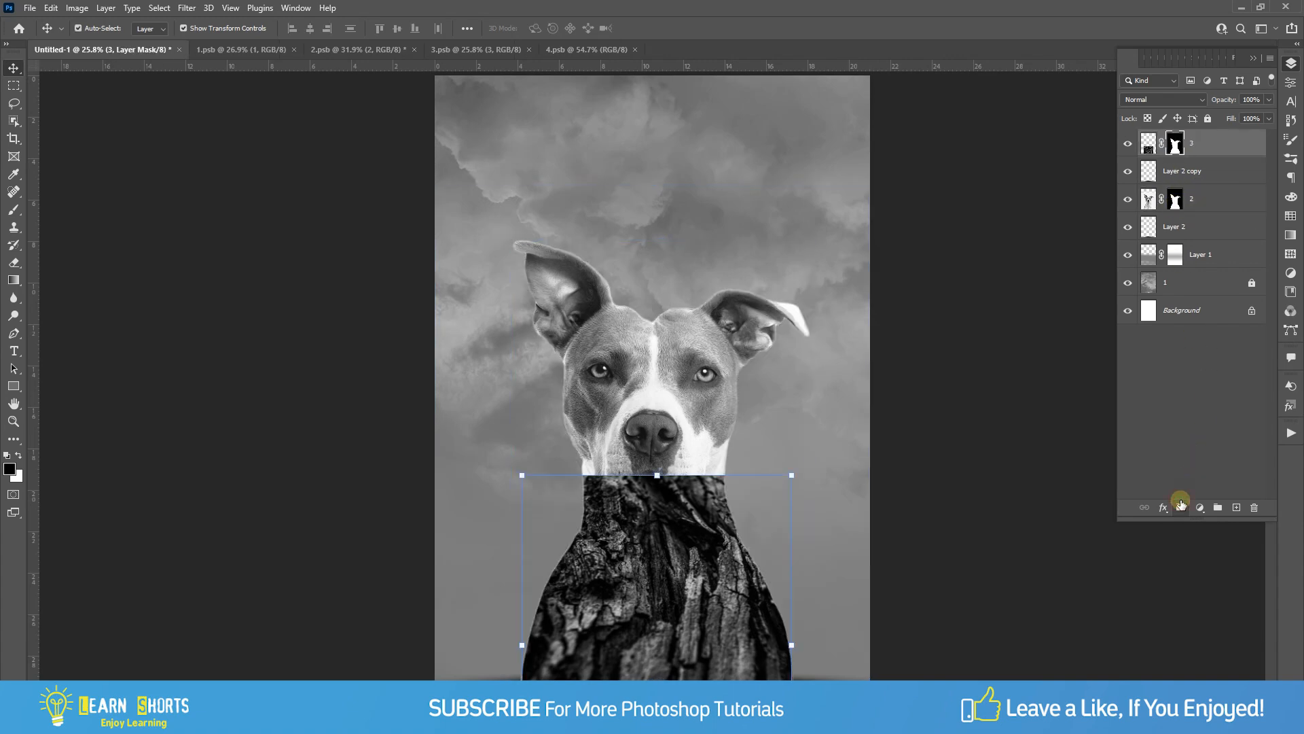
{"action": "left_click", "coordinate": [1052, 511]}
- Blend the bark's upper edge into the dog's neck by painting black on its mask with a soft 439 px brush at 45% opacity
{"action": "left_click_drag", "start_coordinate": [1036, 484], "coordinate": [1054, 405]}
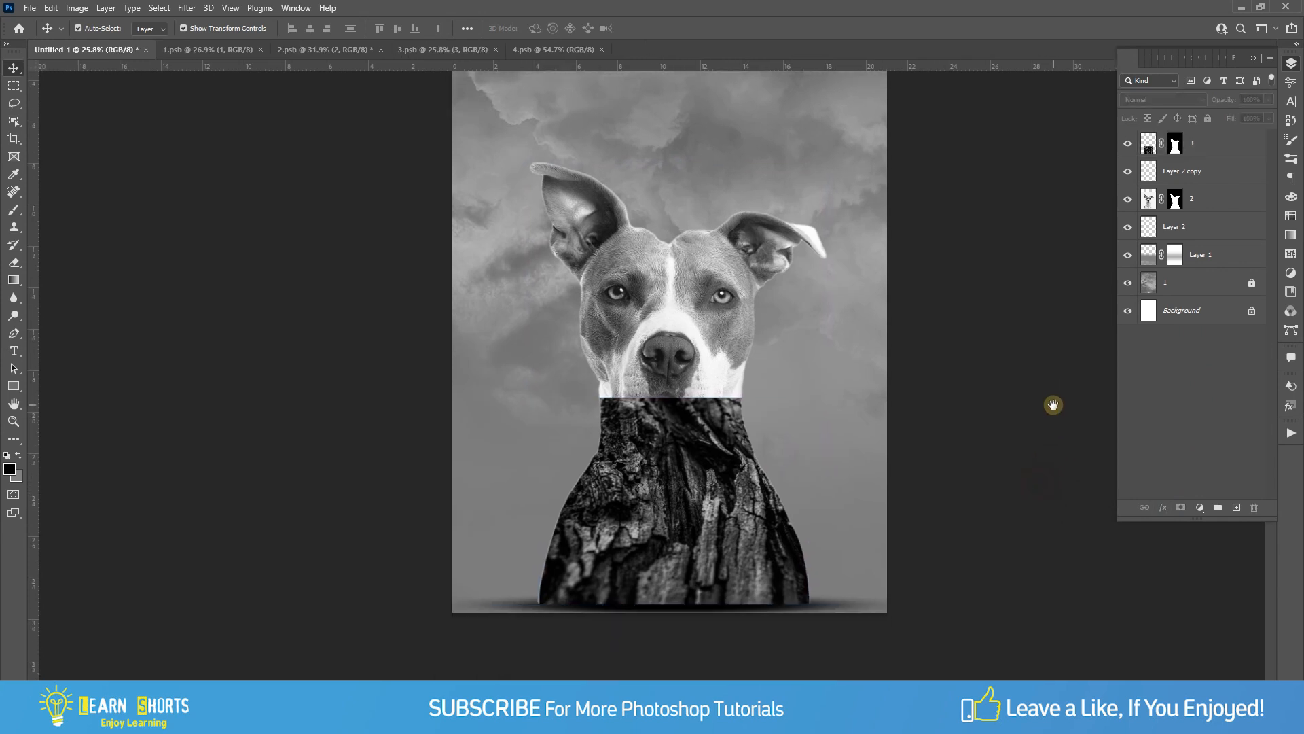
{"action": "left_click", "coordinate": [726, 483]}
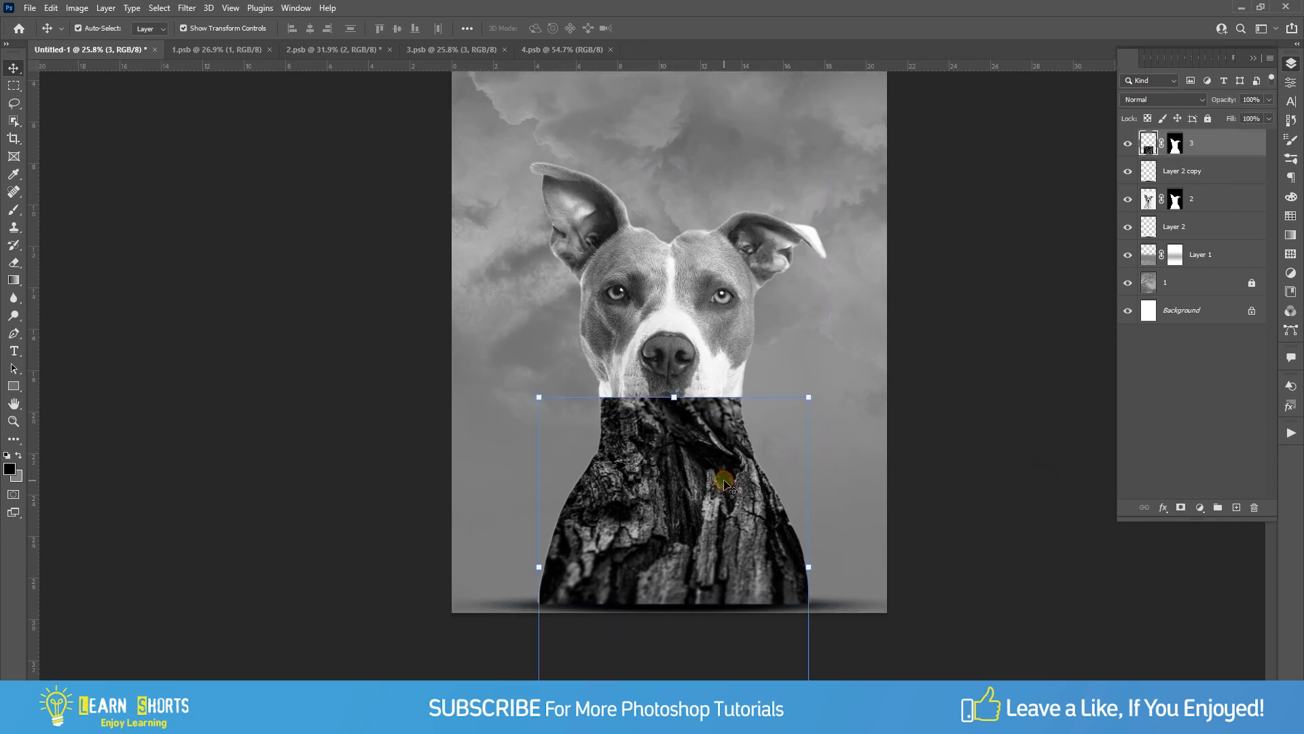
{"action": "left_click", "coordinate": [1180, 144]}
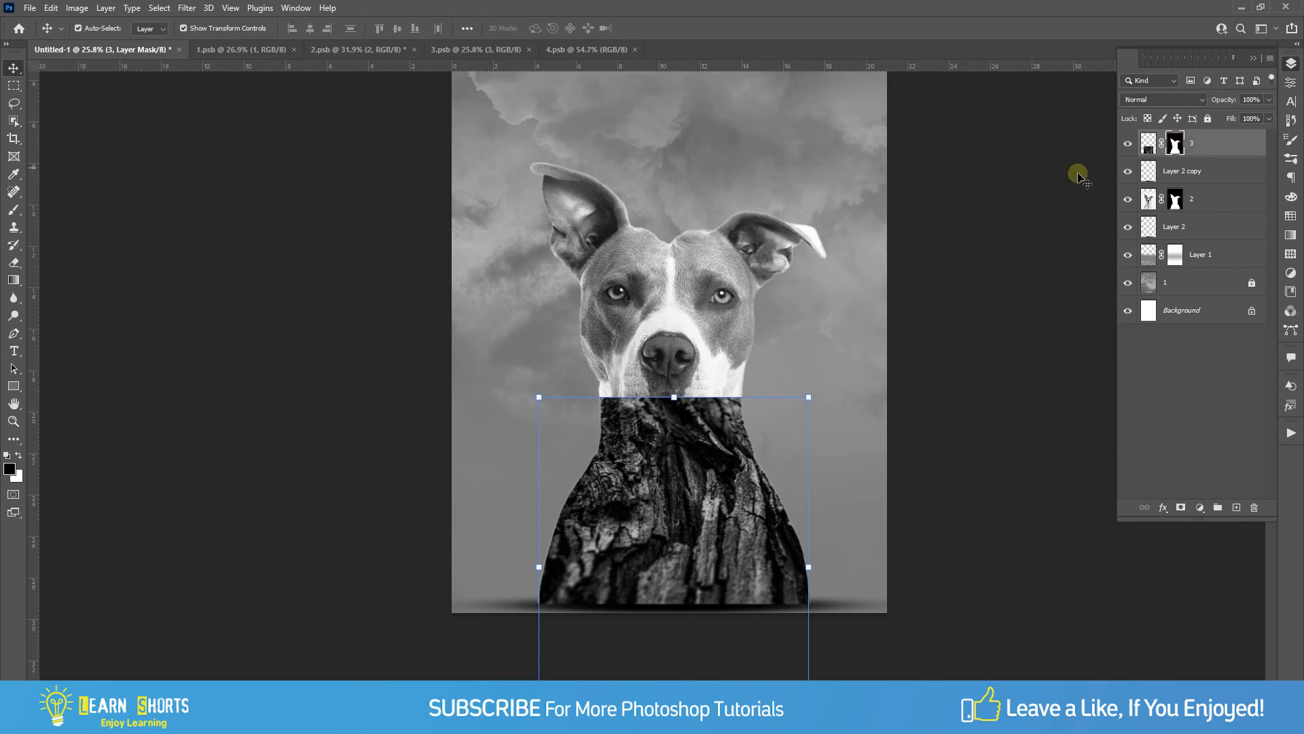
{"action": "left_click", "coordinate": [19, 211]}
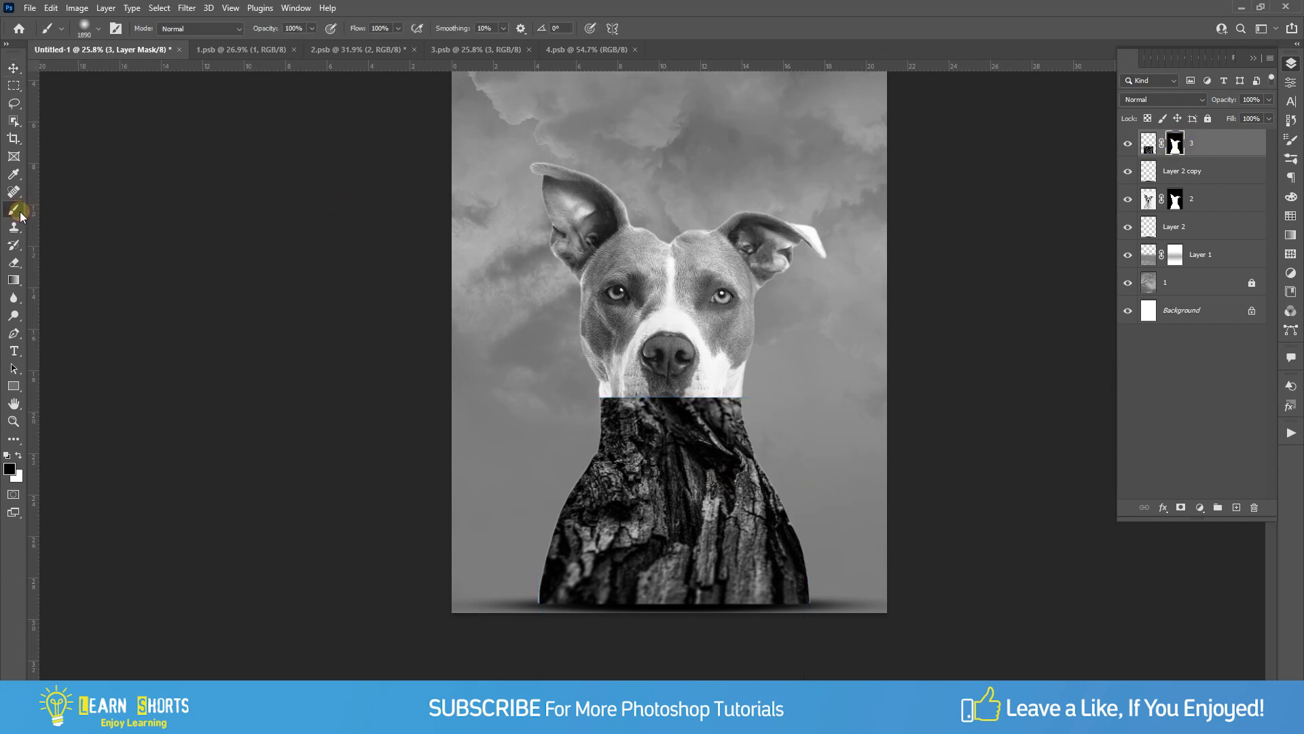
{"action": "left_click", "coordinate": [311, 28]}
{"action": "left_click_drag", "start_coordinate": [689, 375], "coordinate": [591, 361]}
{"action": "scroll", "coordinate": [635, 404], "scroll_direction": "up", "scroll_amount": 2}
{"action": "mouse_move", "coordinate": [635, 405]}
{"action": "left_mouse_down"}
{"action": "mouse_move", "coordinate": [561, 399]}
{"action": "mouse_move", "coordinate": [850, 402]}
{"action": "mouse_move", "coordinate": [561, 362]}
{"action": "mouse_move", "coordinate": [619, 368]}
{"action": "mouse_move", "coordinate": [560, 373]}
{"action": "mouse_move", "coordinate": [627, 356]}
{"action": "mouse_move", "coordinate": [680, 357]}
{"action": "mouse_move", "coordinate": [570, 372]}
{"action": "mouse_move", "coordinate": [831, 361]}
{"action": "mouse_move", "coordinate": [782, 368]}
{"action": "mouse_move", "coordinate": [863, 409]}
{"action": "mouse_move", "coordinate": [811, 378]}
{"action": "mouse_move", "coordinate": [835, 430]}
{"action": "mouse_move", "coordinate": [738, 366]}
{"action": "mouse_move", "coordinate": [752, 367]}
{"action": "mouse_move", "coordinate": [632, 351]}
{"action": "mouse_move", "coordinate": [518, 431]}
{"action": "left_mouse_up"}
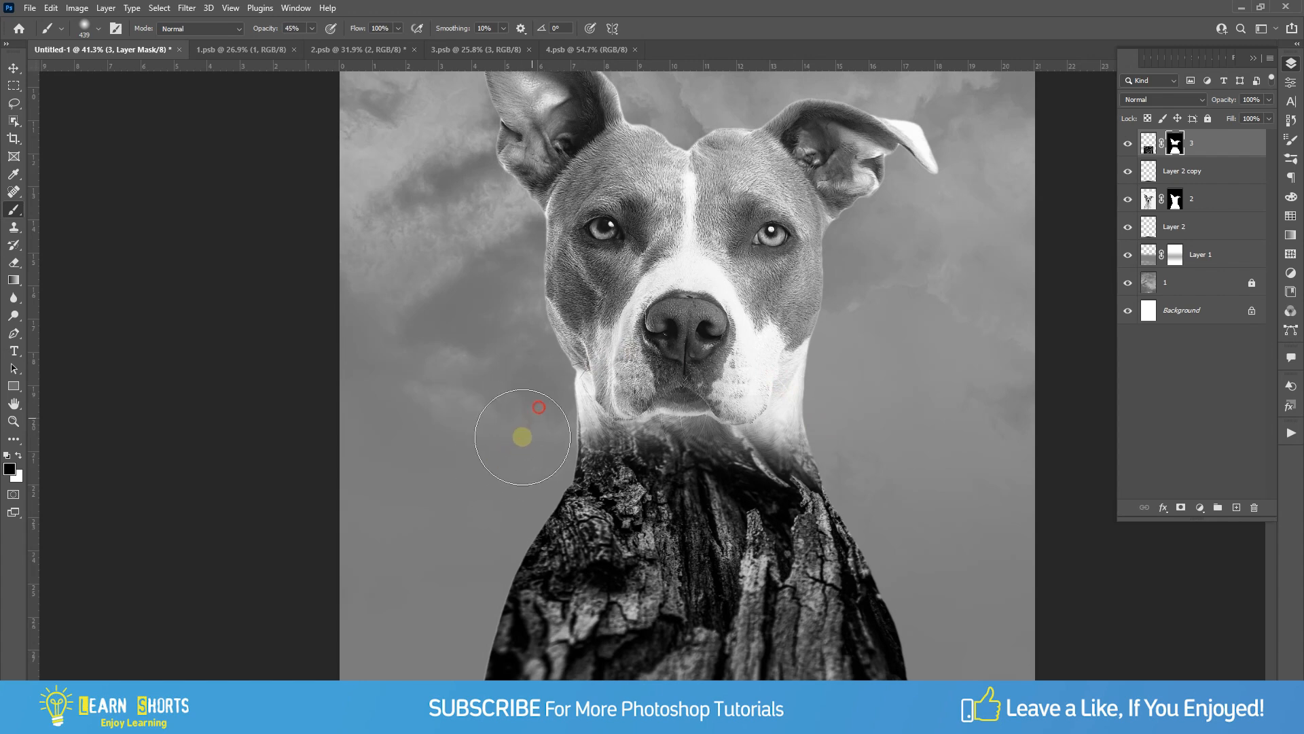
{"action": "scroll", "coordinate": [518, 430], "scroll_direction": "down", "scroll_amount": 2}
{"action": "scroll", "coordinate": [518, 431], "scroll_direction": "right", "scroll_amount": 1}
{"action": "mouse_move", "coordinate": [548, 320]}
{"action": "left_mouse_down"}
{"action": "mouse_move", "coordinate": [564, 299]}
{"action": "mouse_move", "coordinate": [519, 368]}
{"action": "mouse_move", "coordinate": [580, 303]}
{"action": "mouse_move", "coordinate": [688, 337]}
{"action": "mouse_move", "coordinate": [728, 320]}
{"action": "mouse_move", "coordinate": [822, 369]}
{"action": "mouse_move", "coordinate": [691, 306]}
{"action": "mouse_move", "coordinate": [553, 294]}
{"action": "mouse_move", "coordinate": [496, 355]}
{"action": "mouse_move", "coordinate": [558, 288]}
{"action": "mouse_move", "coordinate": [503, 376]}
{"action": "mouse_move", "coordinate": [542, 309]}
{"action": "mouse_move", "coordinate": [536, 327]}
{"action": "mouse_move", "coordinate": [694, 292]}
{"action": "mouse_move", "coordinate": [733, 323]}
{"action": "mouse_move", "coordinate": [685, 306]}
{"action": "mouse_move", "coordinate": [590, 309]}
{"action": "mouse_move", "coordinate": [616, 313]}
{"action": "mouse_move", "coordinate": [532, 332]}
{"action": "mouse_move", "coordinate": [597, 336]}
{"action": "mouse_move", "coordinate": [796, 445]}
{"action": "left_mouse_up"}
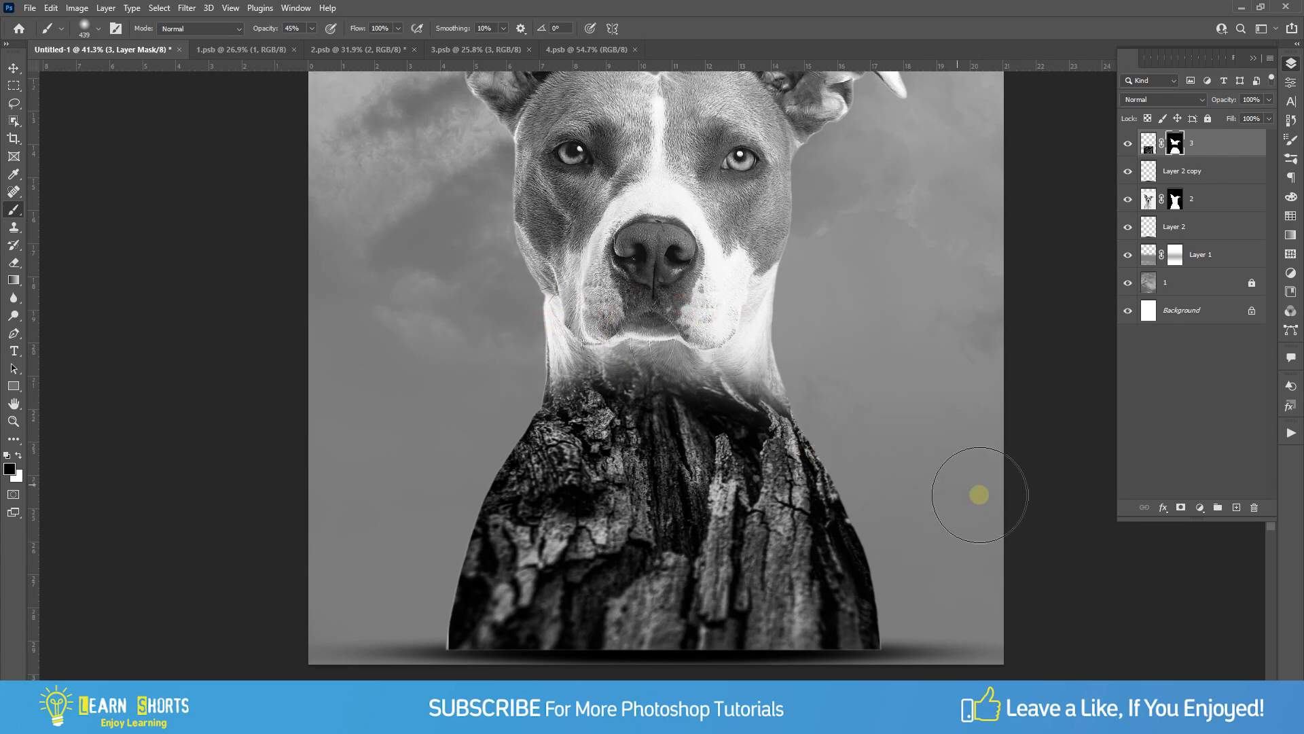
{"action": "key", "text": "v"}
{"action": "left_click", "coordinate": [1053, 539]}
{"action": "key", "text": "ctrl+0"}
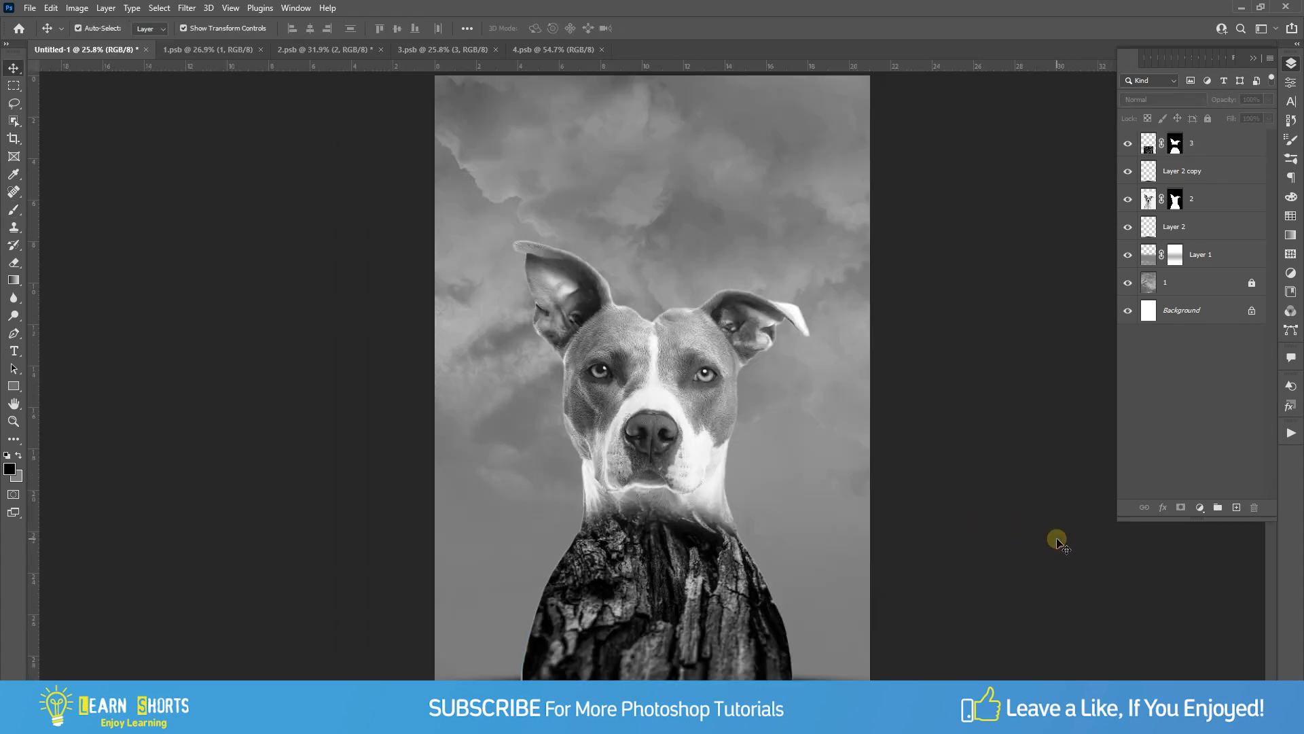
{"action": "left_click", "coordinate": [1149, 145]}
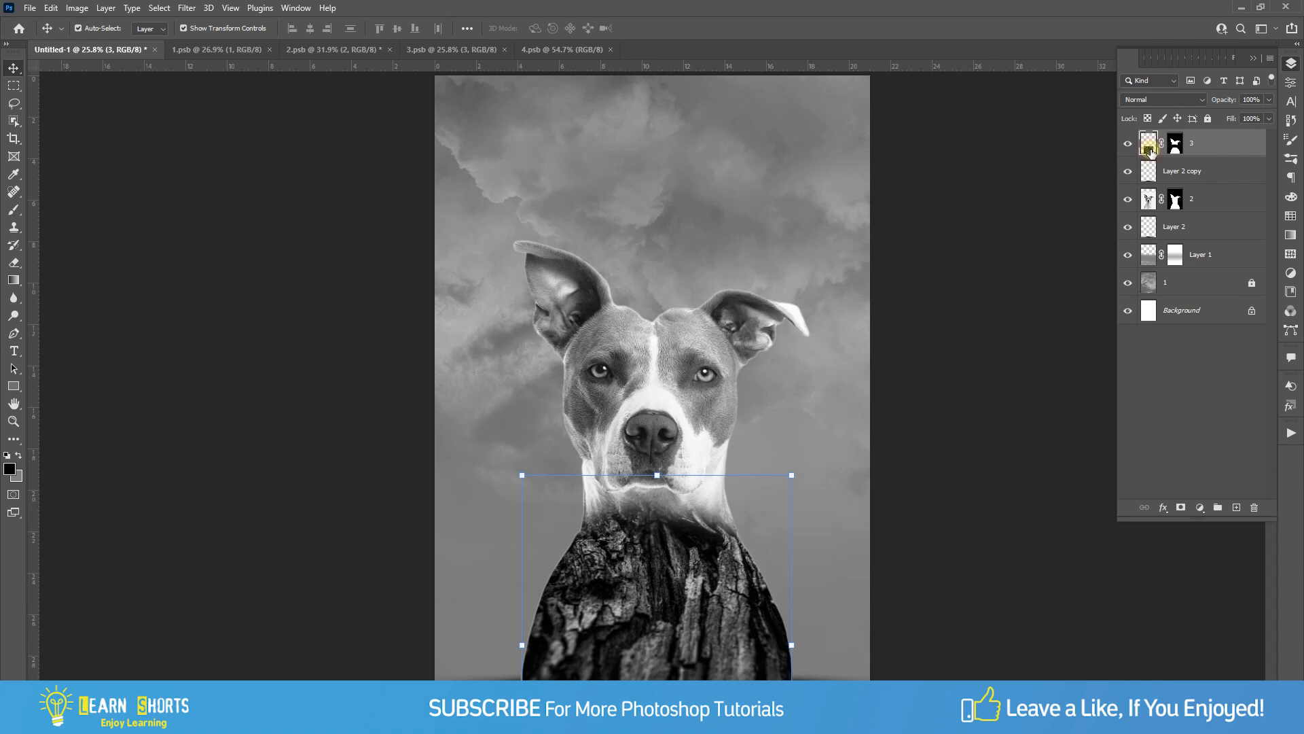
{"action": "left_click", "coordinate": [1194, 199]}
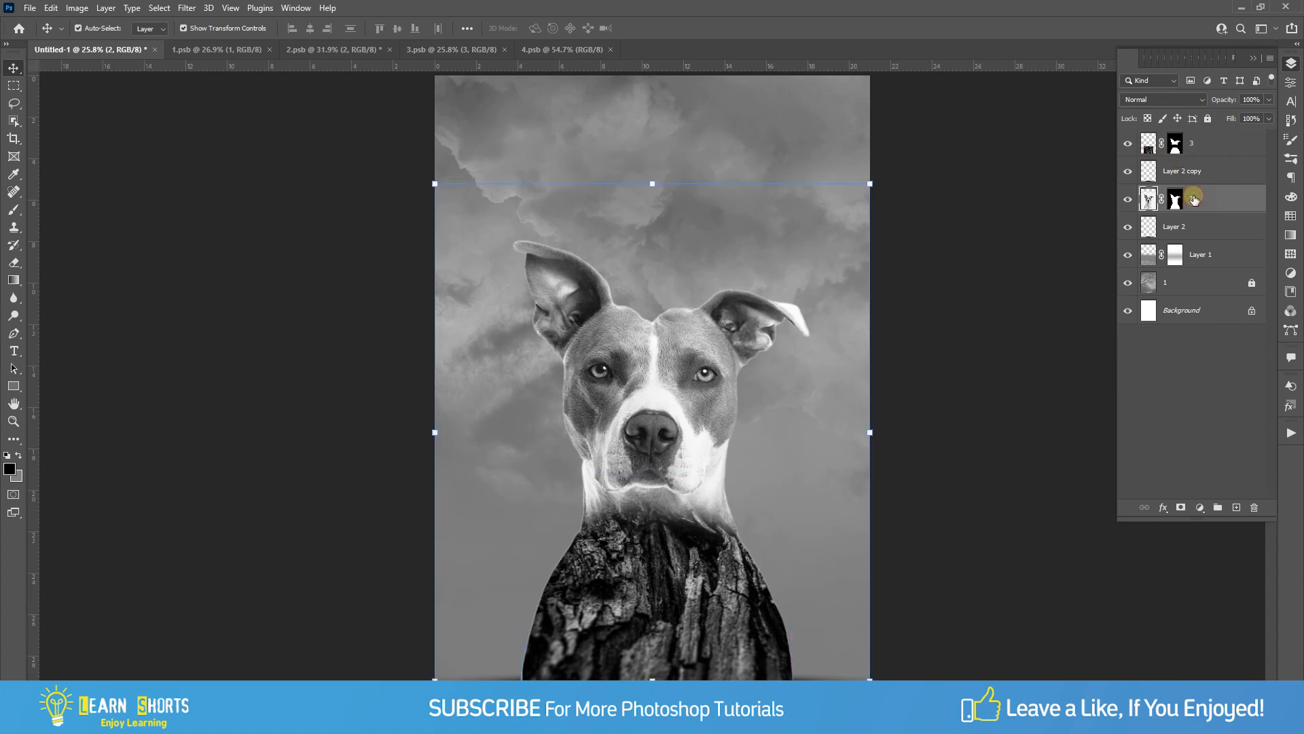
{"action": "left_click", "coordinate": [990, 312]}
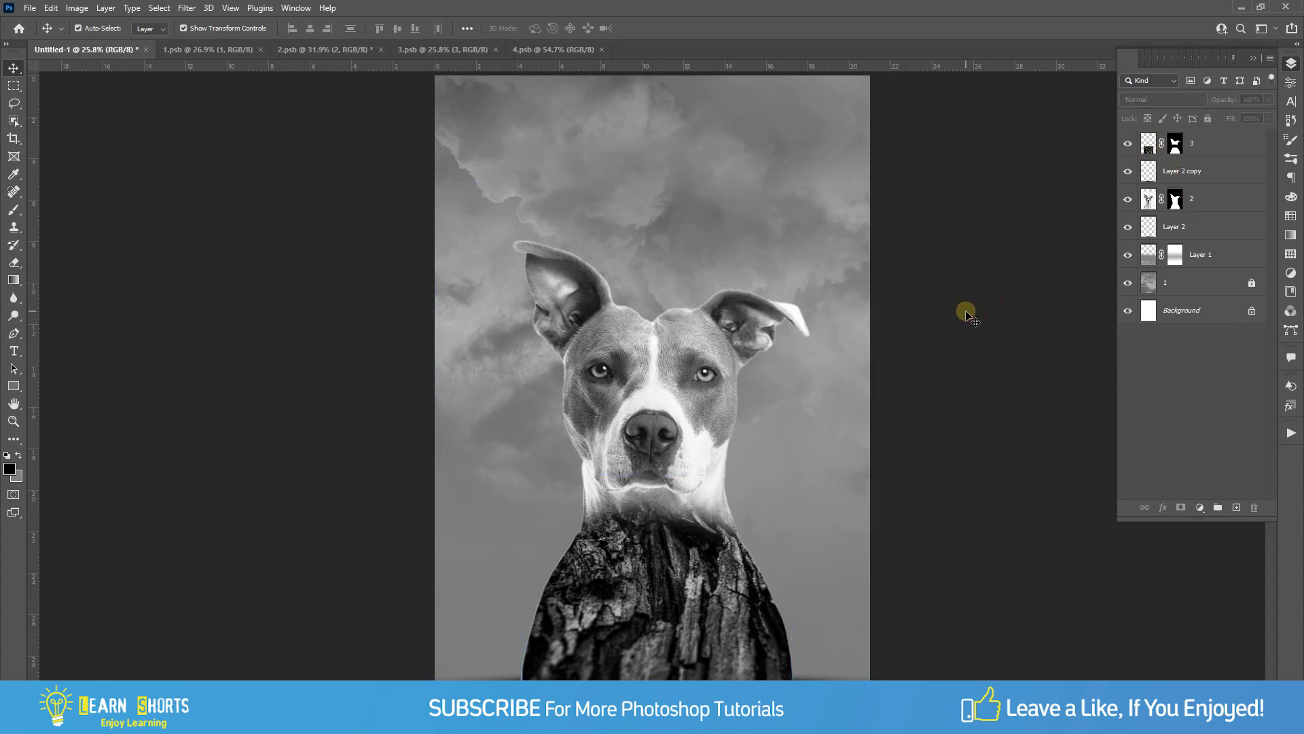
- Bring the mountain sunset image from 4.psb into the composite as the top layer, spanning the canvas width over the dog's head
{"action": "left_click", "coordinate": [474, 52]}
{"action": "left_click", "coordinate": [544, 51]}
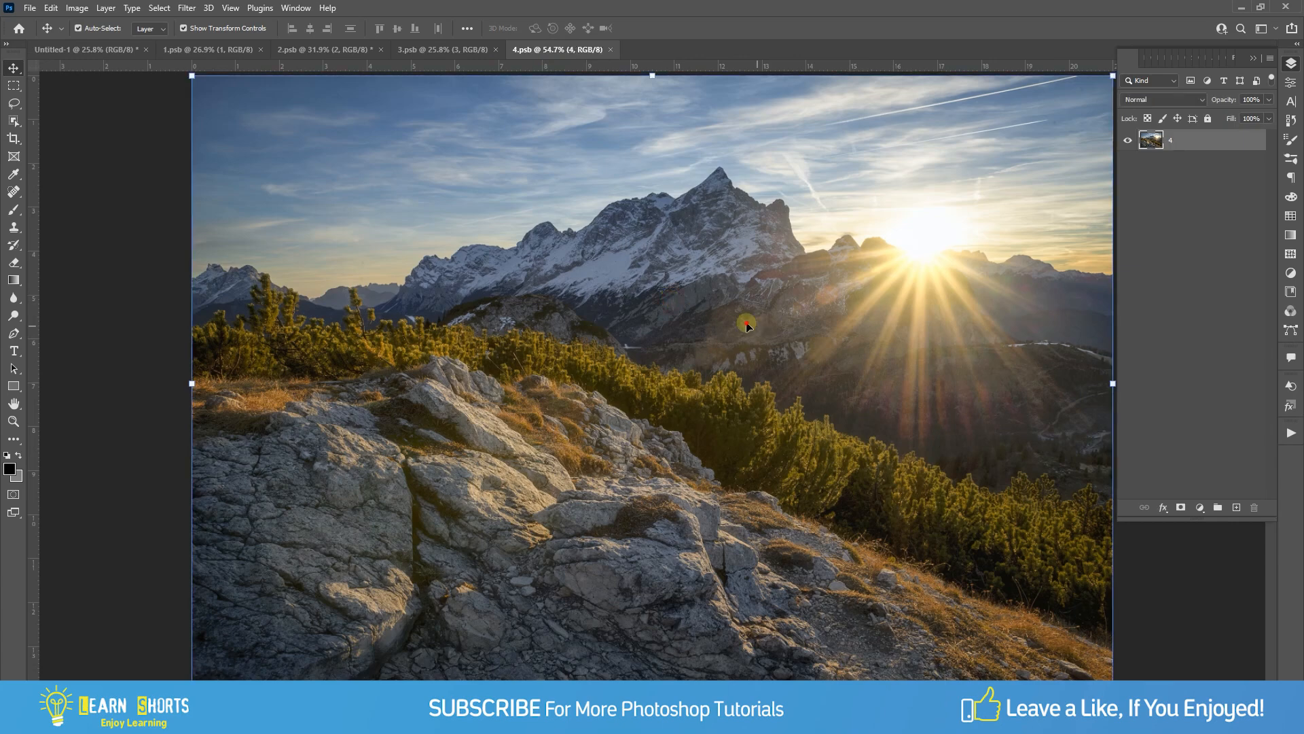
{"action": "left_click_drag", "start_coordinate": [746, 326], "coordinate": [455, 300]}
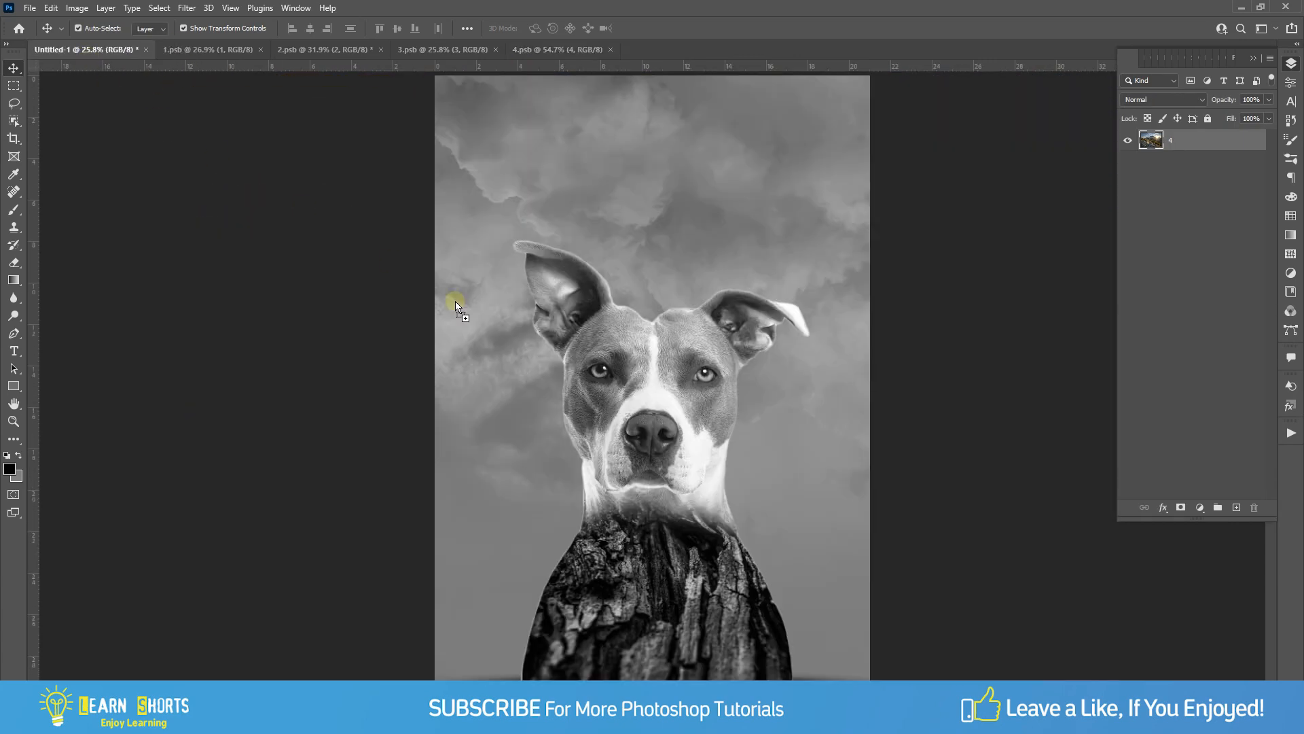
{"action": "left_click_drag", "start_coordinate": [609, 368], "coordinate": [666, 374]}
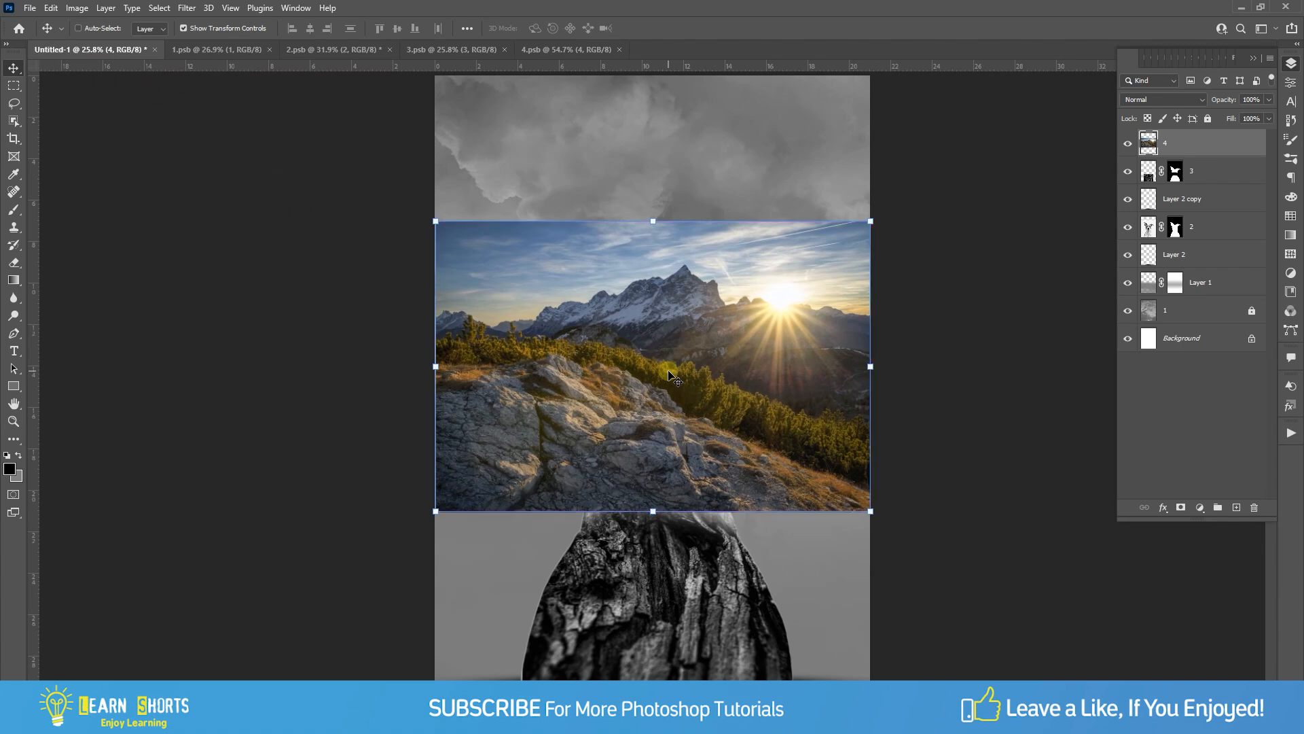
- Flip the mountain image horizontally, scale it to about 84.5% and shift it up so it covers the dog's face
{"action": "key", "text": "ctrl+t"}
{"action": "right_click", "coordinate": [669, 372]}
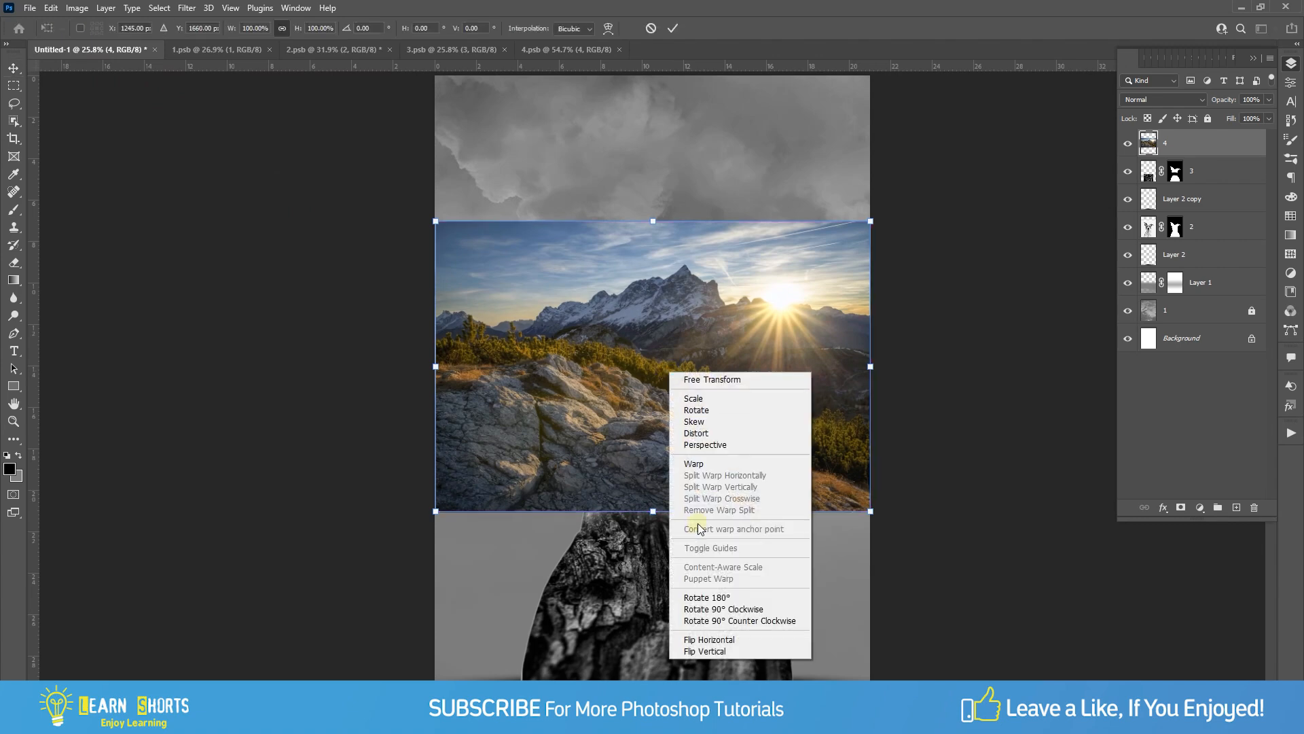
{"action": "left_click", "coordinate": [705, 642]}
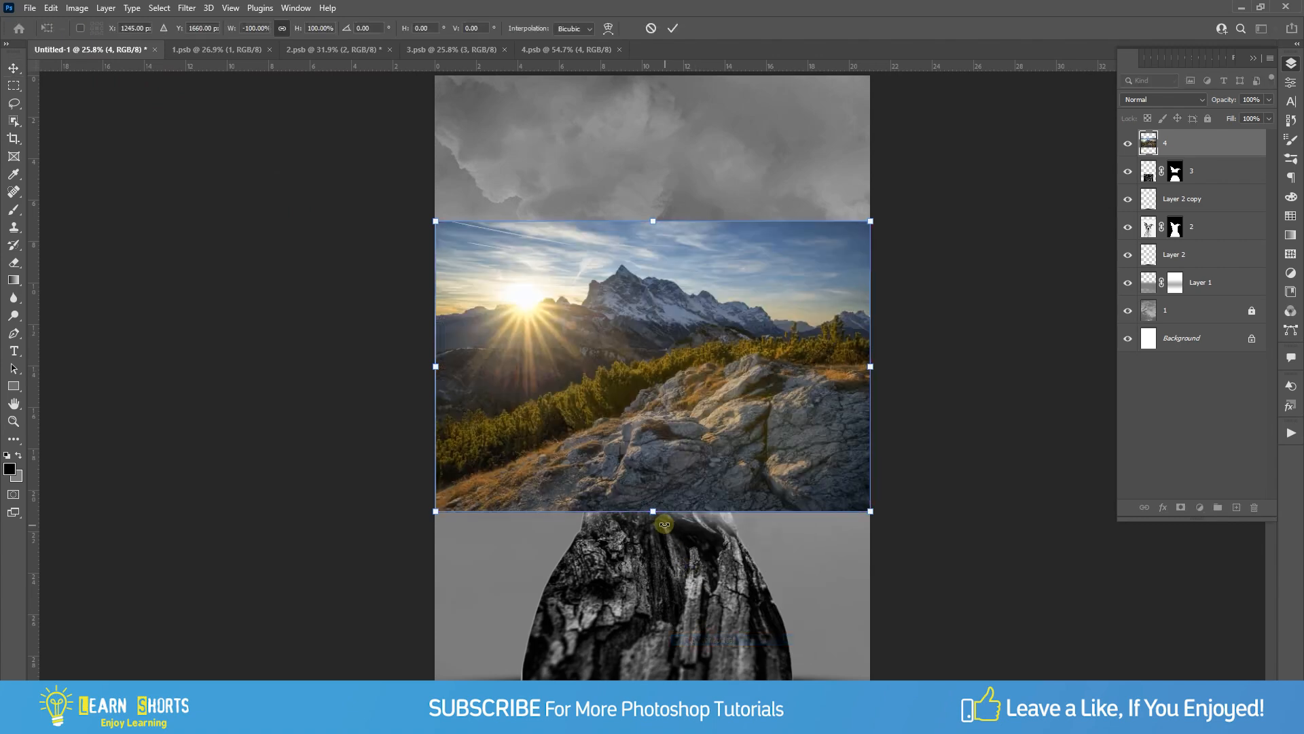
{"action": "left_click_drag", "start_coordinate": [656, 513], "coordinate": [644, 487]}
{"action": "left_click_drag", "start_coordinate": [648, 420], "coordinate": [647, 403]}
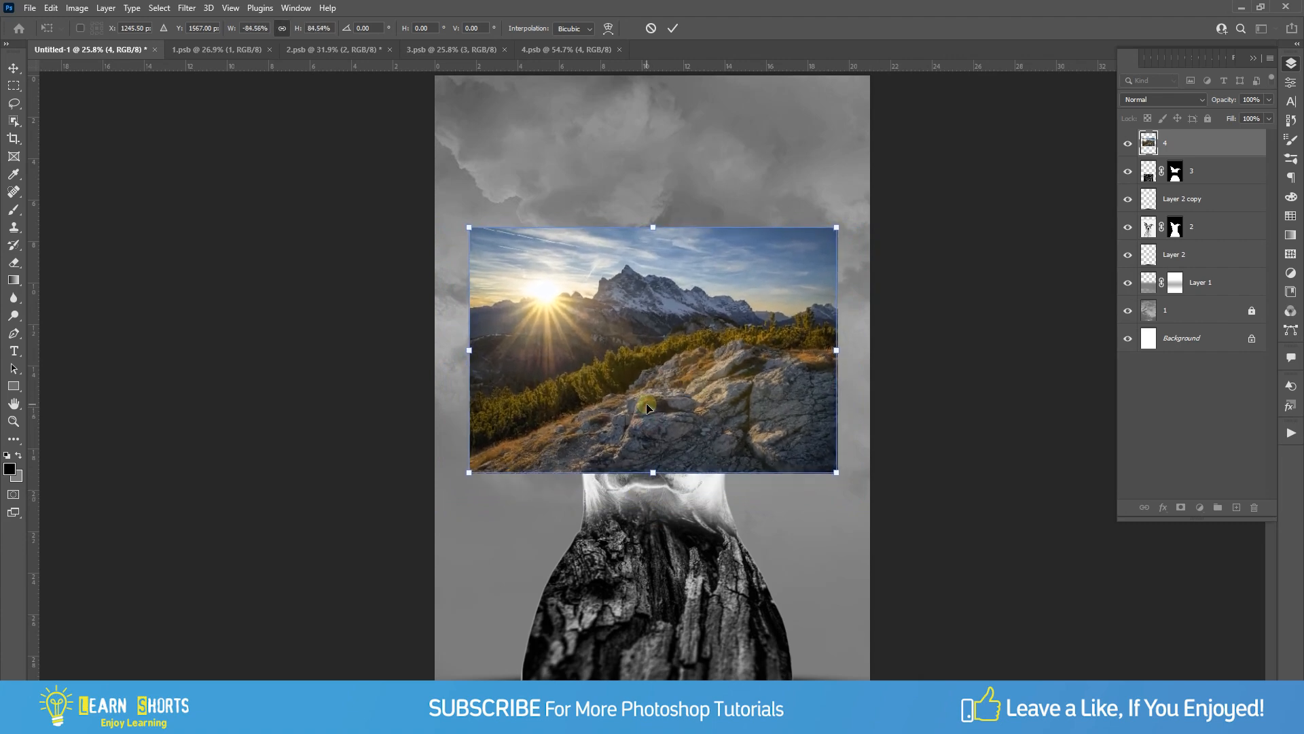
{"action": "key", "text": "Return"}
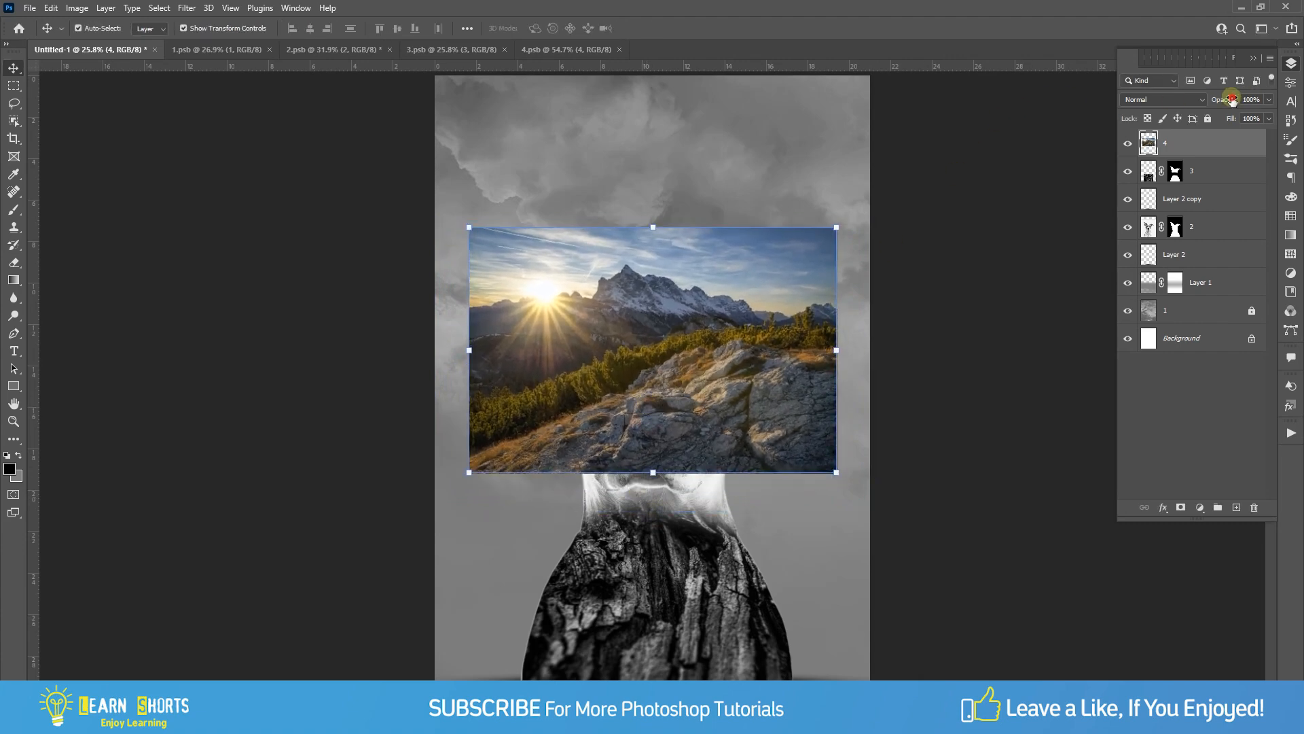